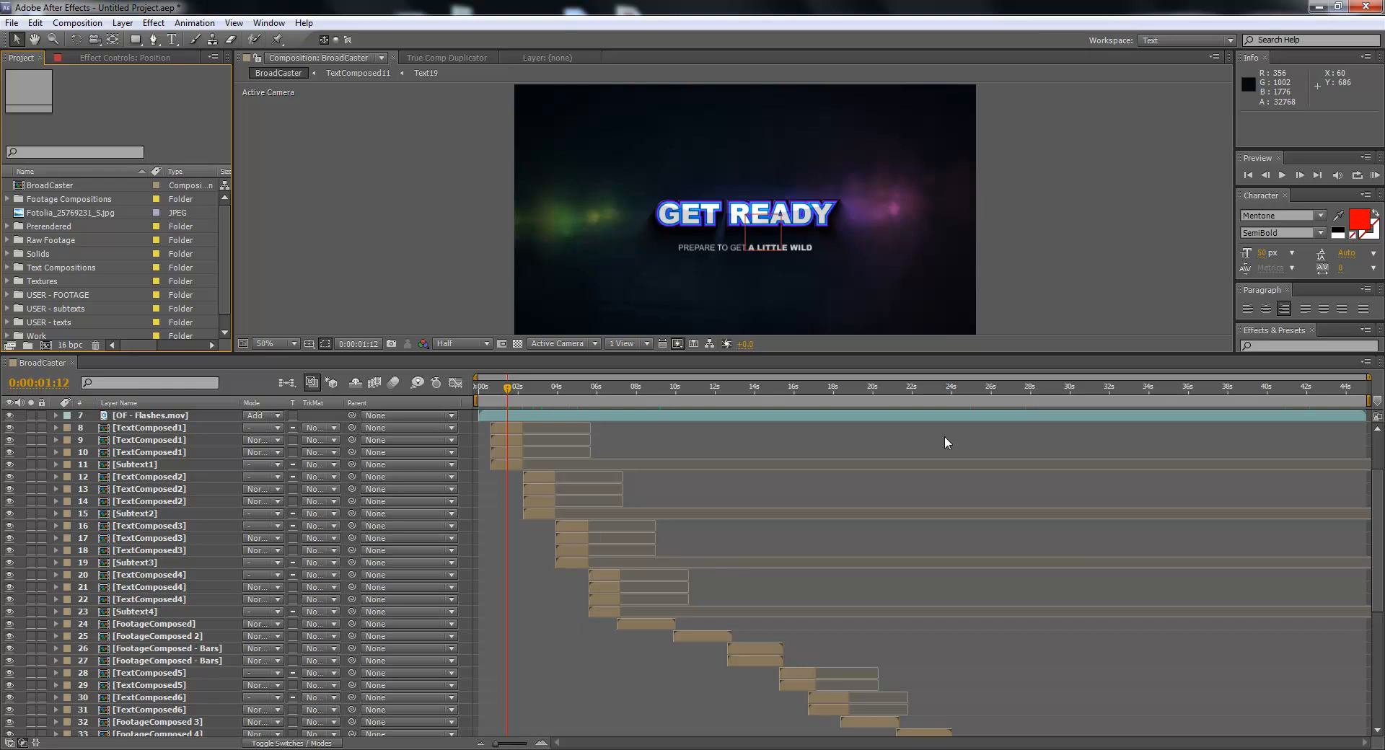
# - Enlarge the timeline area and look through the layer stack of the BroadCaster composition
pyautogui.scroll(2, 945, 437)
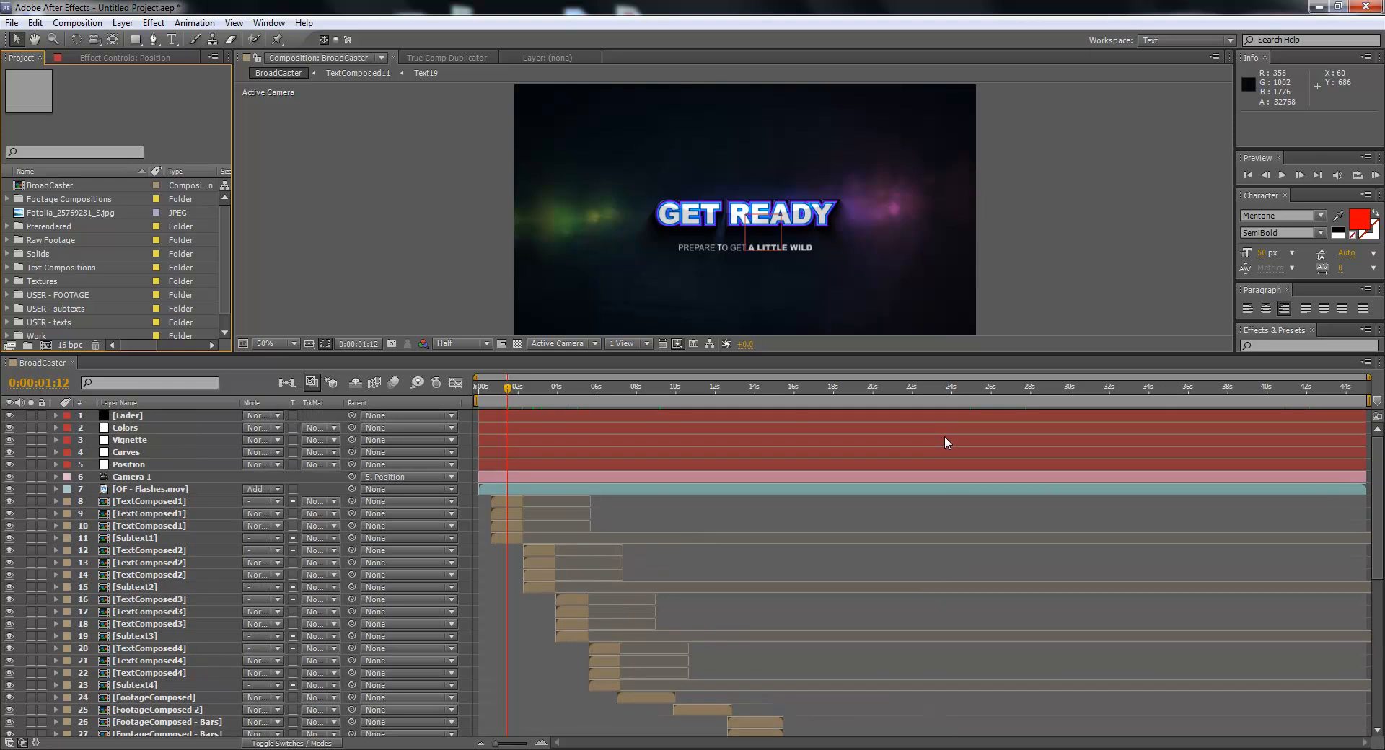
pyautogui.moveTo(651, 354); pyautogui.dragTo(650, 310)
pyautogui.moveTo(1374, 518)
pyautogui.mouseDown()
pyautogui.moveTo(1381, 653)
pyautogui.moveTo(1376, 505)
pyautogui.mouseUp()
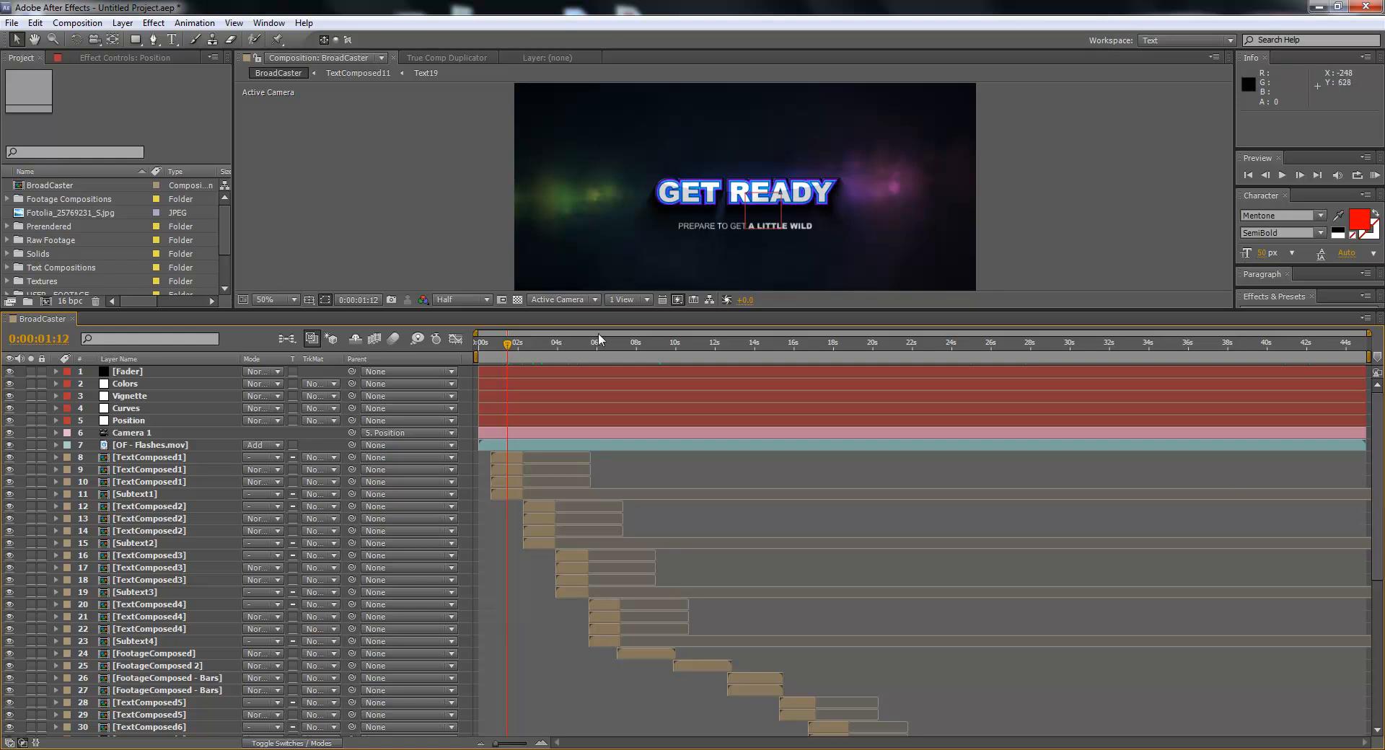
pyautogui.moveTo(1378, 532); pyautogui.dragTo(1381, 498)
pyautogui.moveTo(1379, 511); pyautogui.dragTo(1381, 624)
pyautogui.scroll(5, 501, 372)
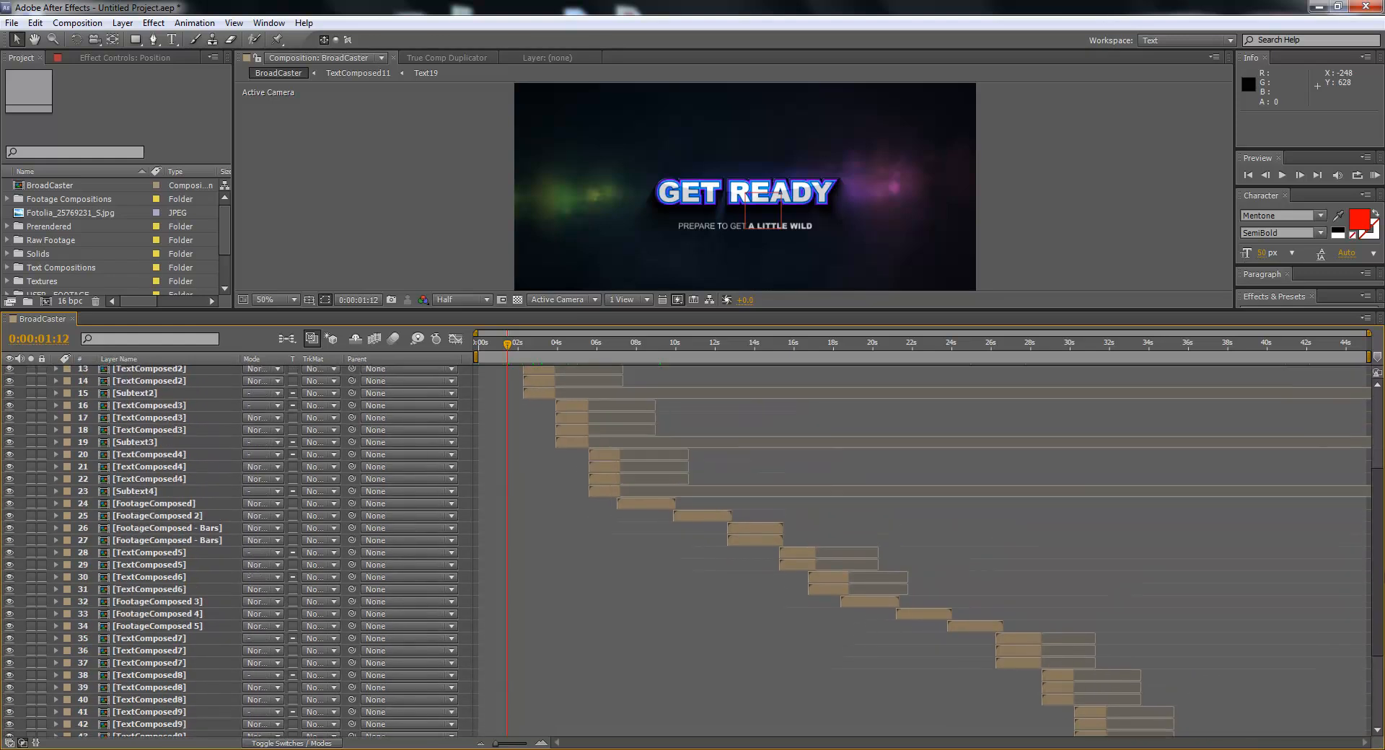
# - Preview the BroadCaster scenes between about 6 and 16 seconds, returning to the GET READY title
pyautogui.moveTo(541, 358); pyautogui.dragTo(602, 358)
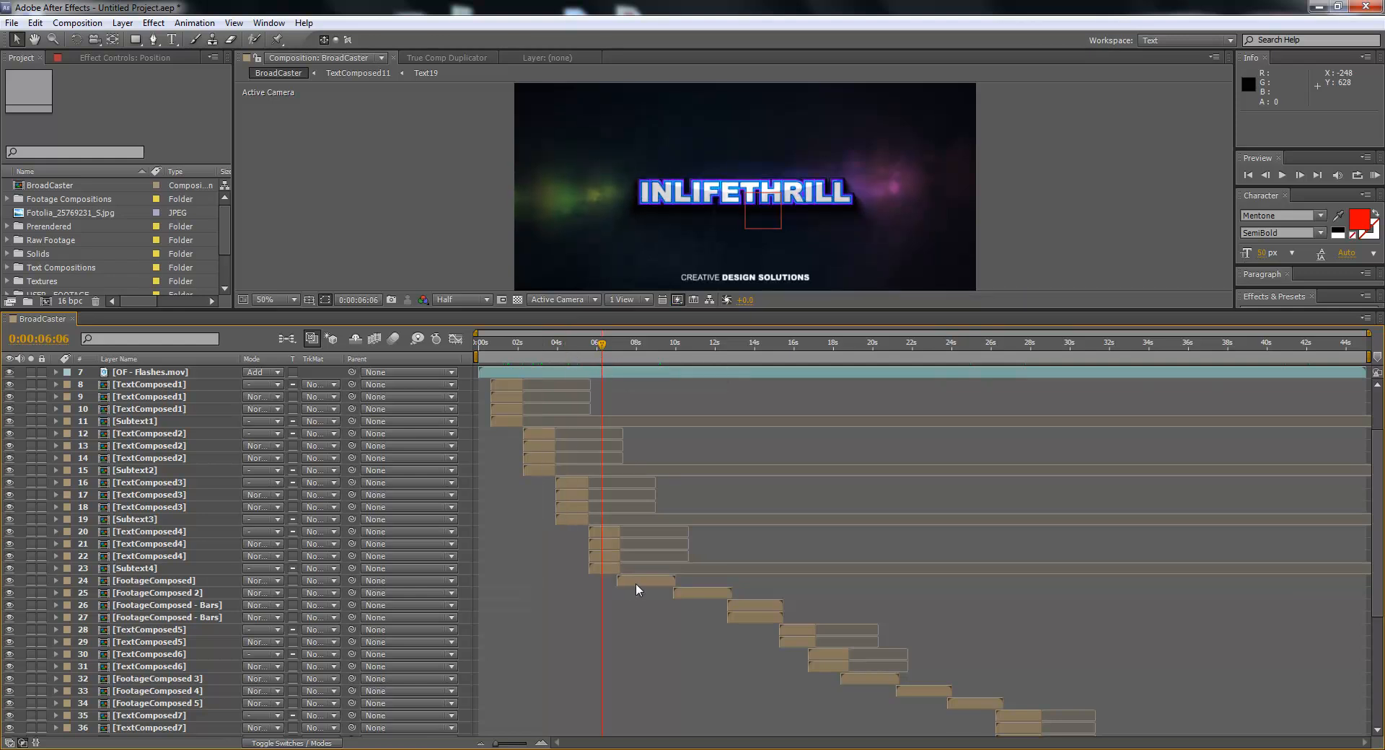
pyautogui.click(641, 354)
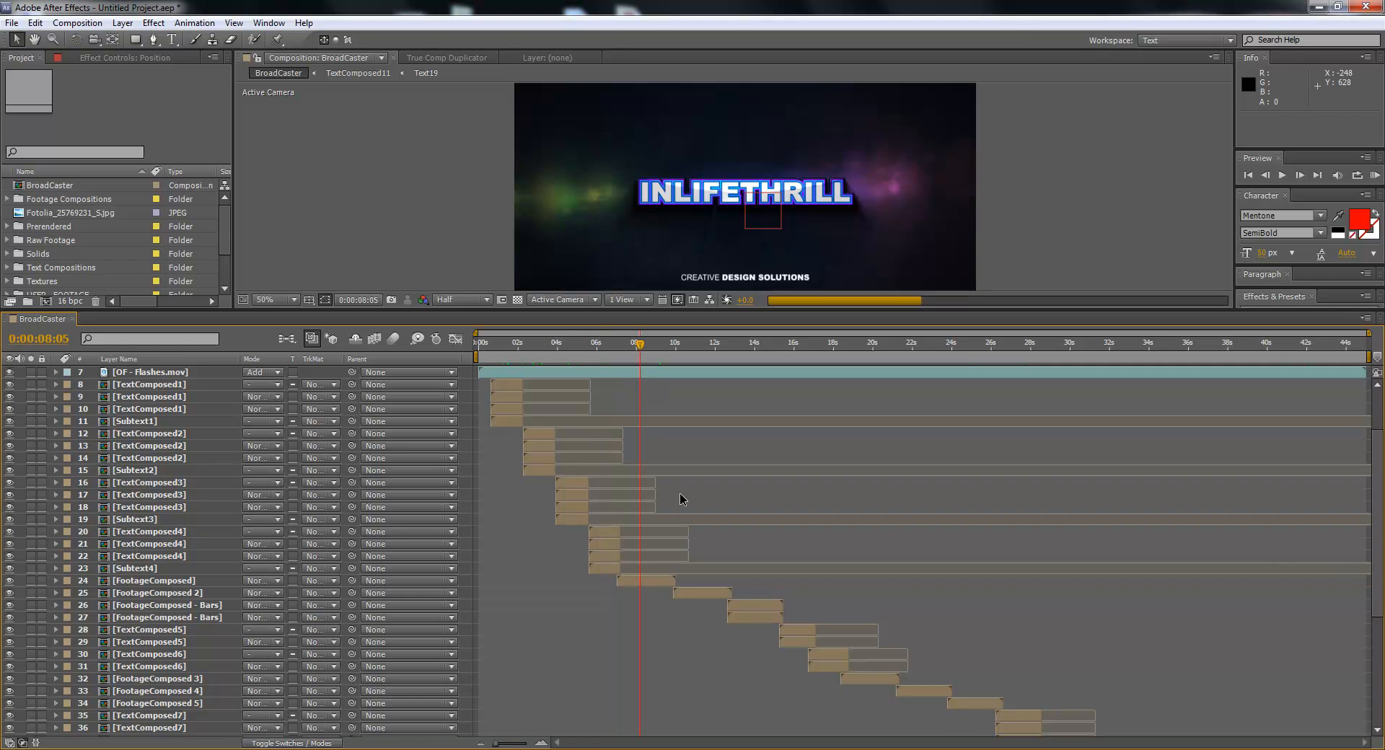
pyautogui.click(705, 353)
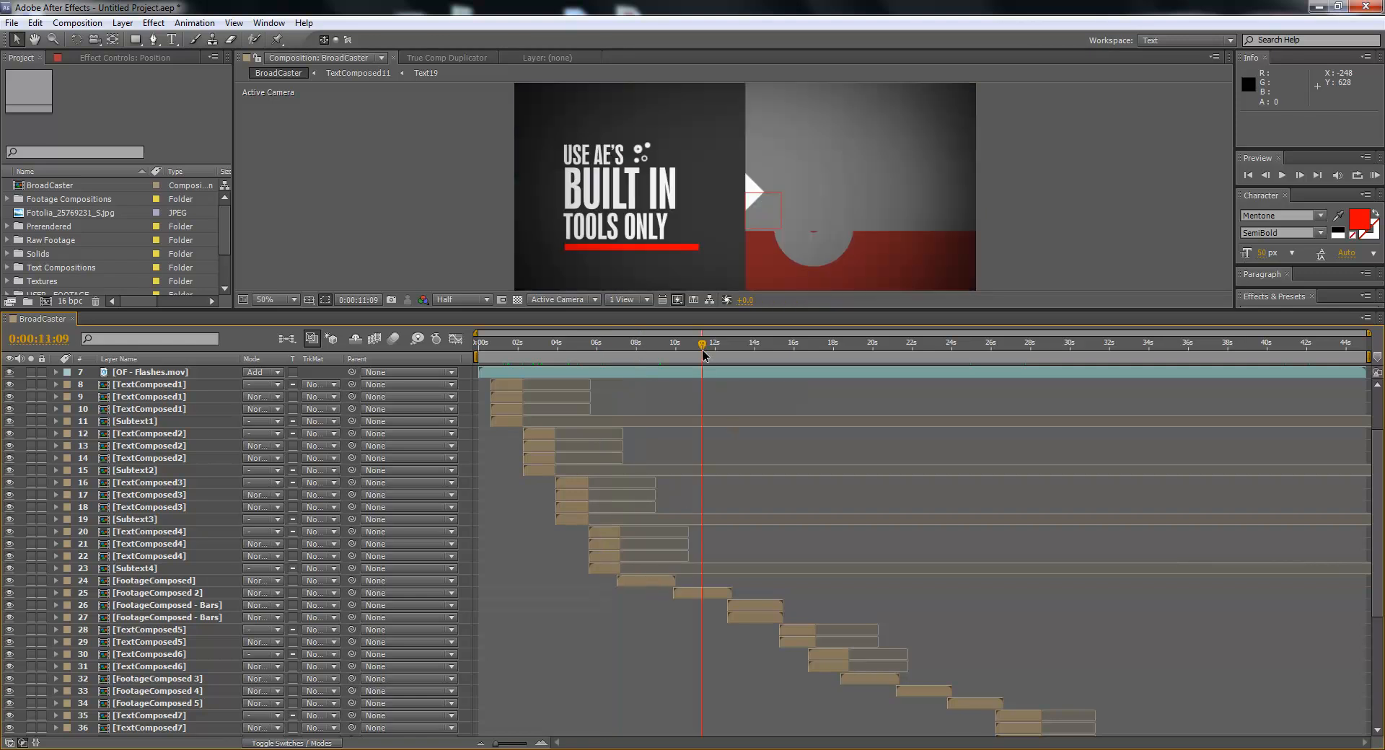
pyautogui.click(751, 354)
pyautogui.click(794, 355)
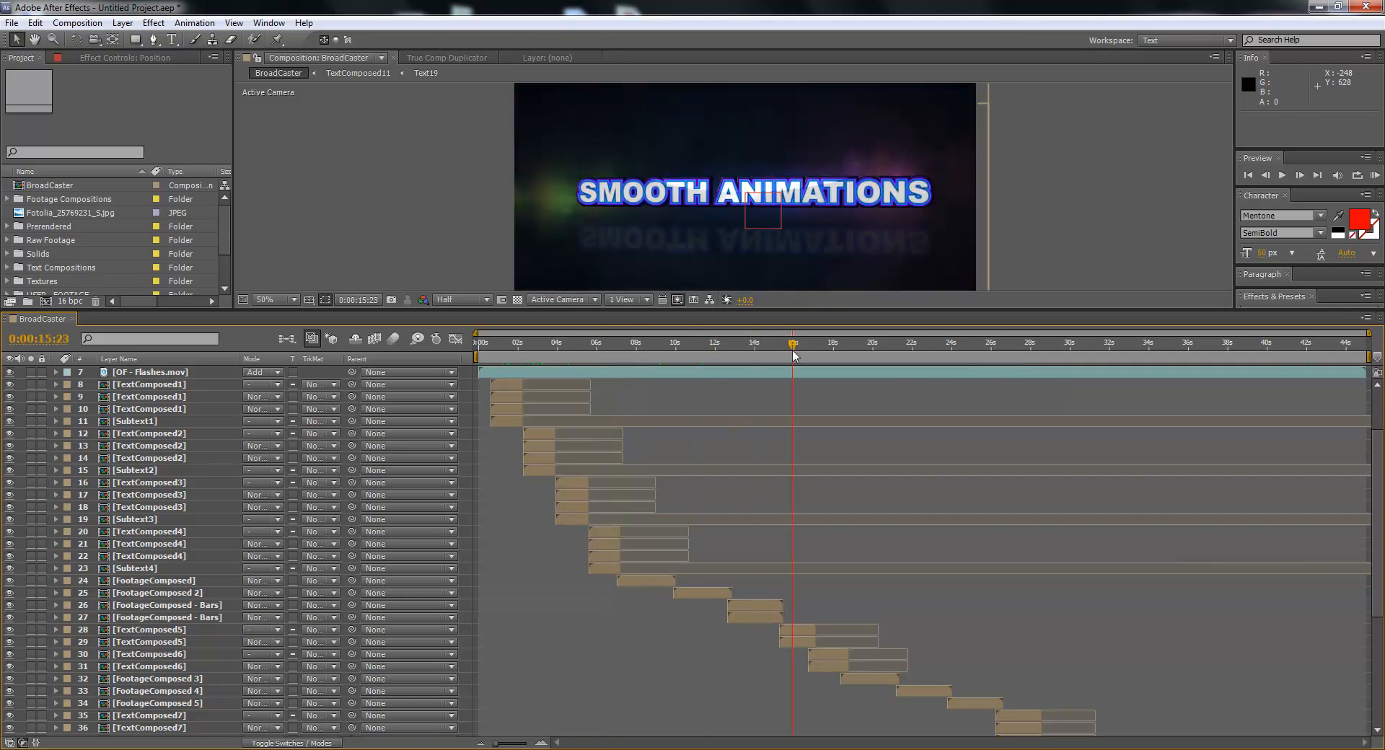
pyautogui.click(508, 352)
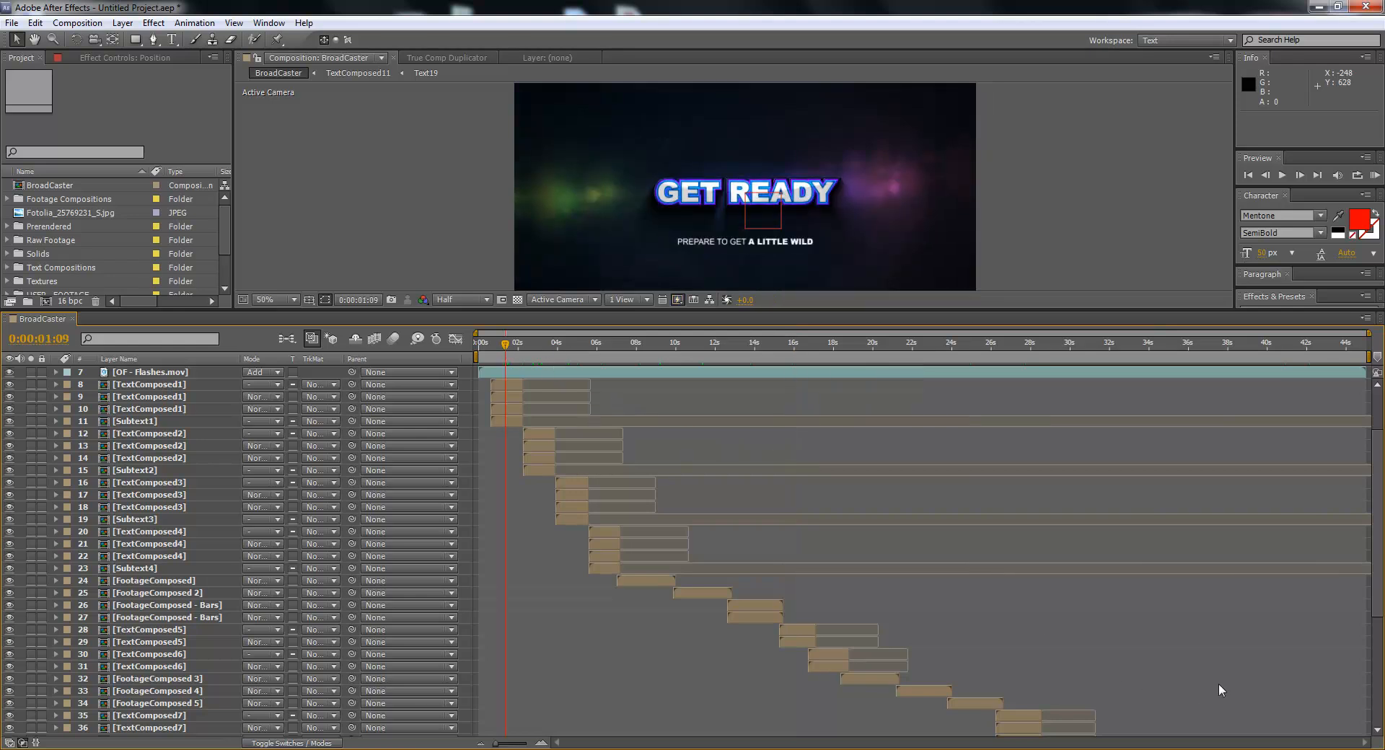
# - Review the layer stack down to its last layers, and preview the title sections of TextComposed1 and TextComposed2
pyautogui.moveTo(1378, 589); pyautogui.dragTo(1378, 695)
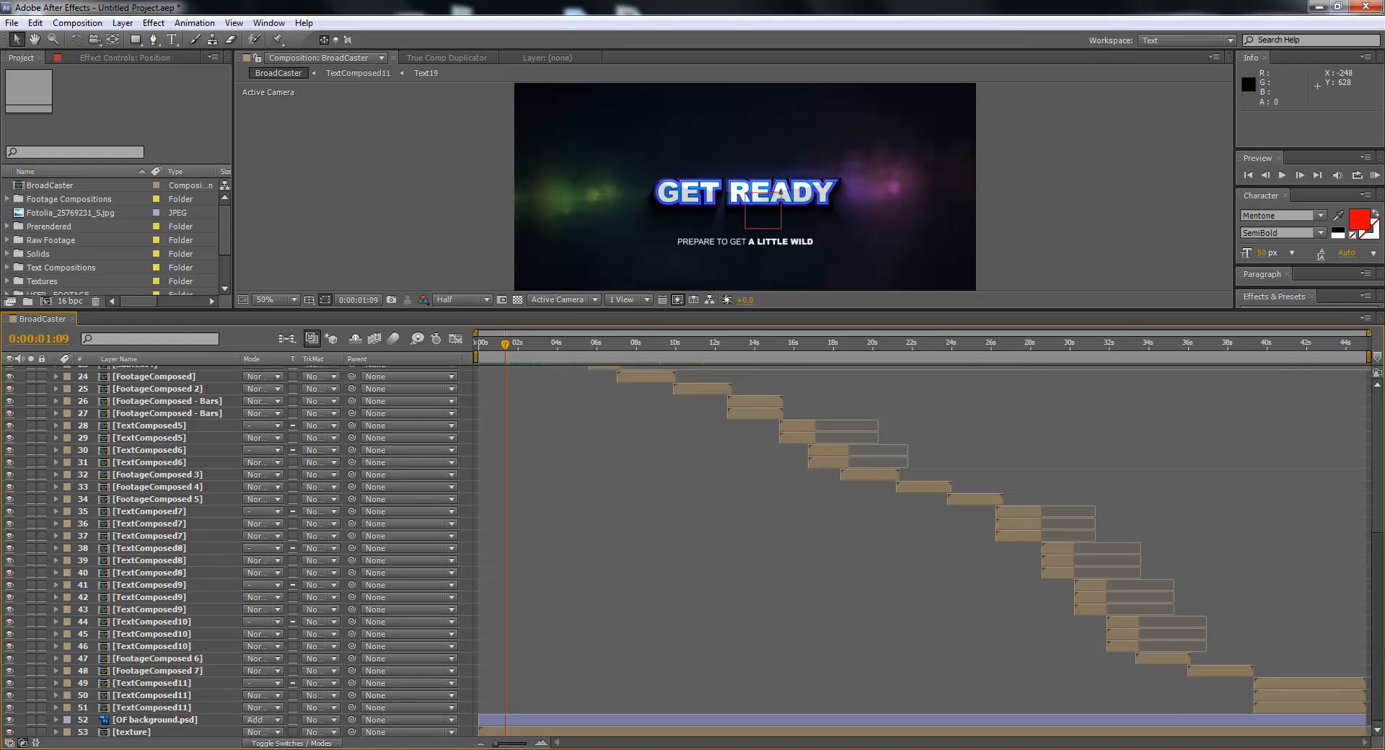
pyautogui.scroll(10, 671, 541)
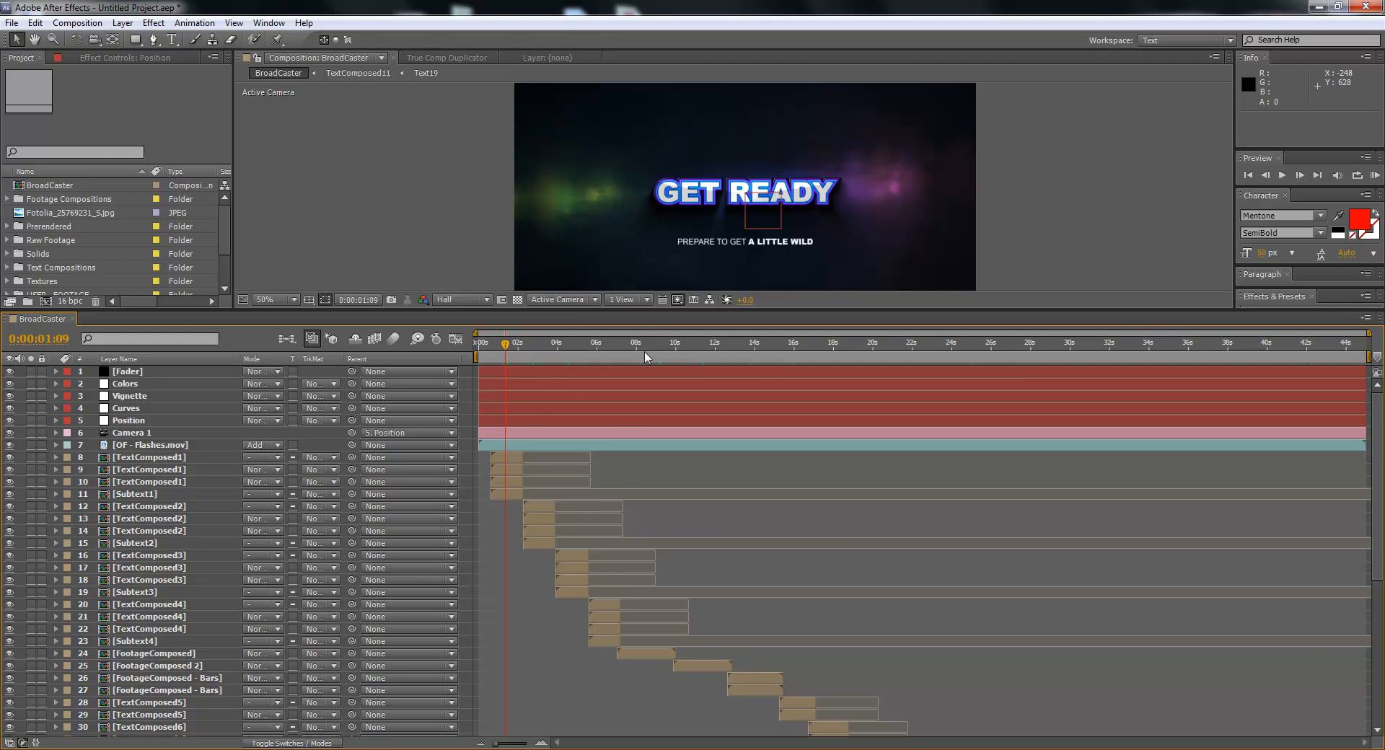
pyautogui.click(497, 454)
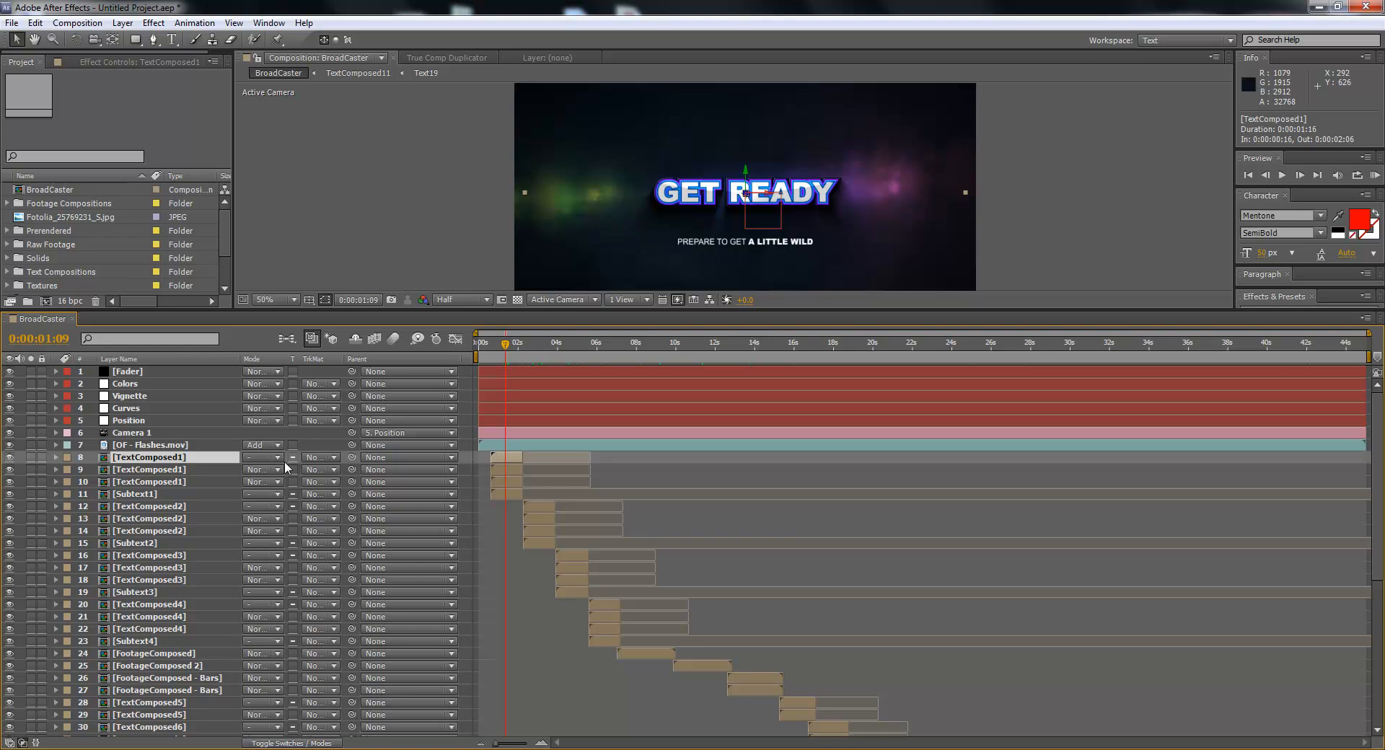
pyautogui.click(540, 353)
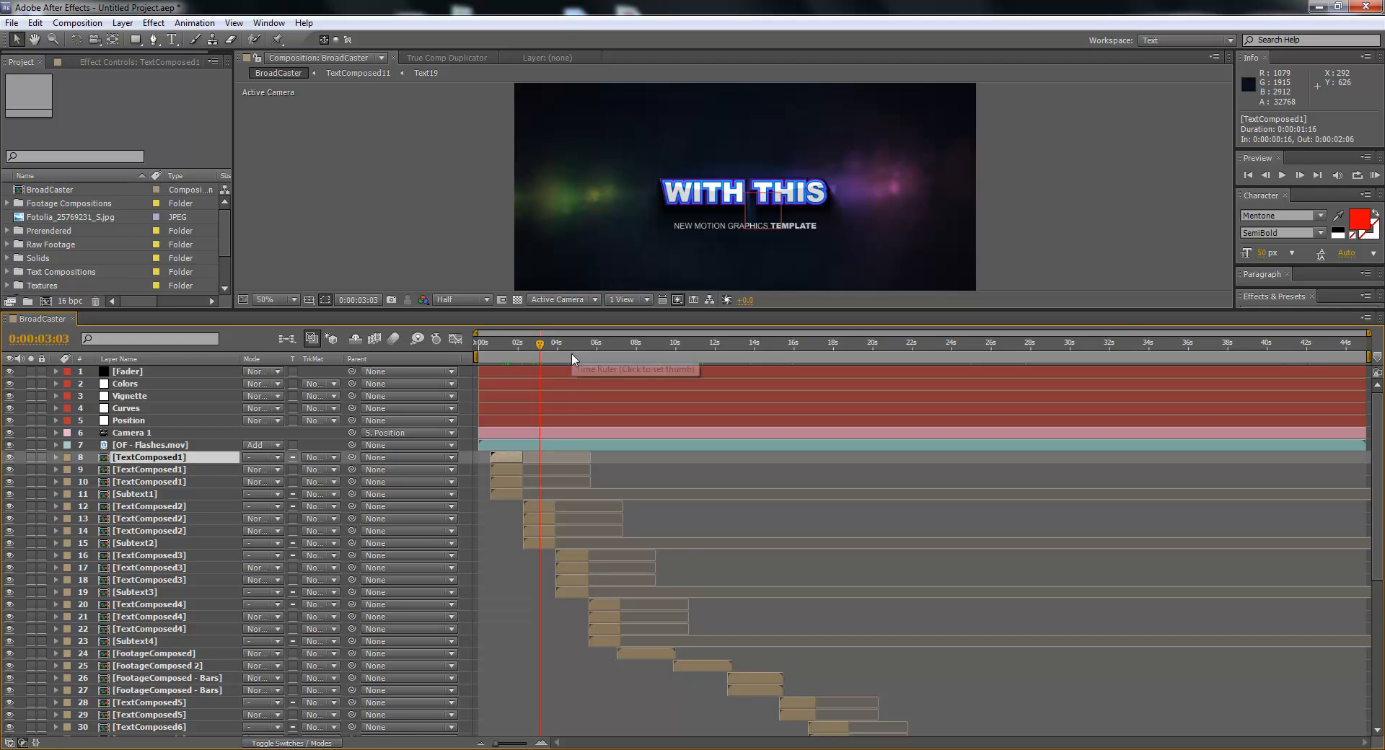
pyautogui.click(634, 466)
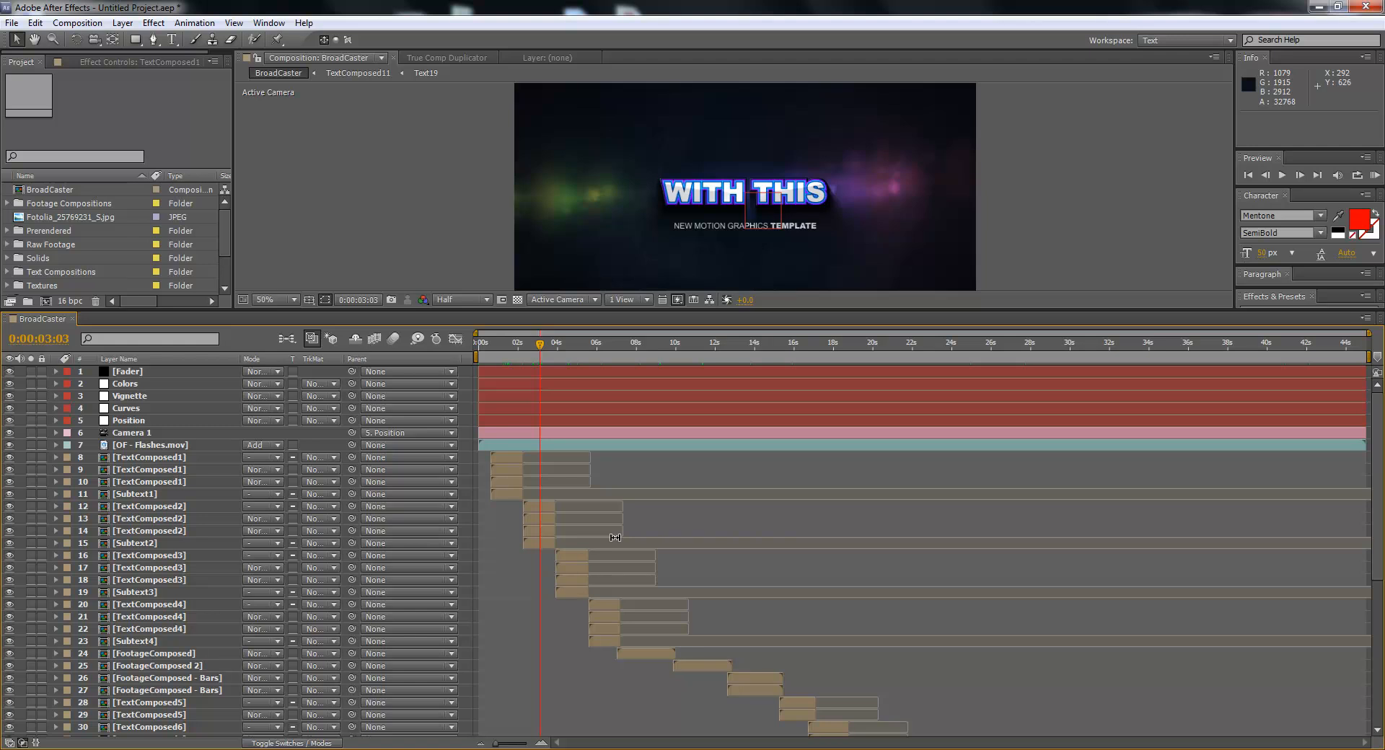
# - Preview the FootageComposed, FootageComposed 2 and FootageComposed - Bars scenes, and return the current time to the start
pyautogui.scroll(-3, 657, 580)
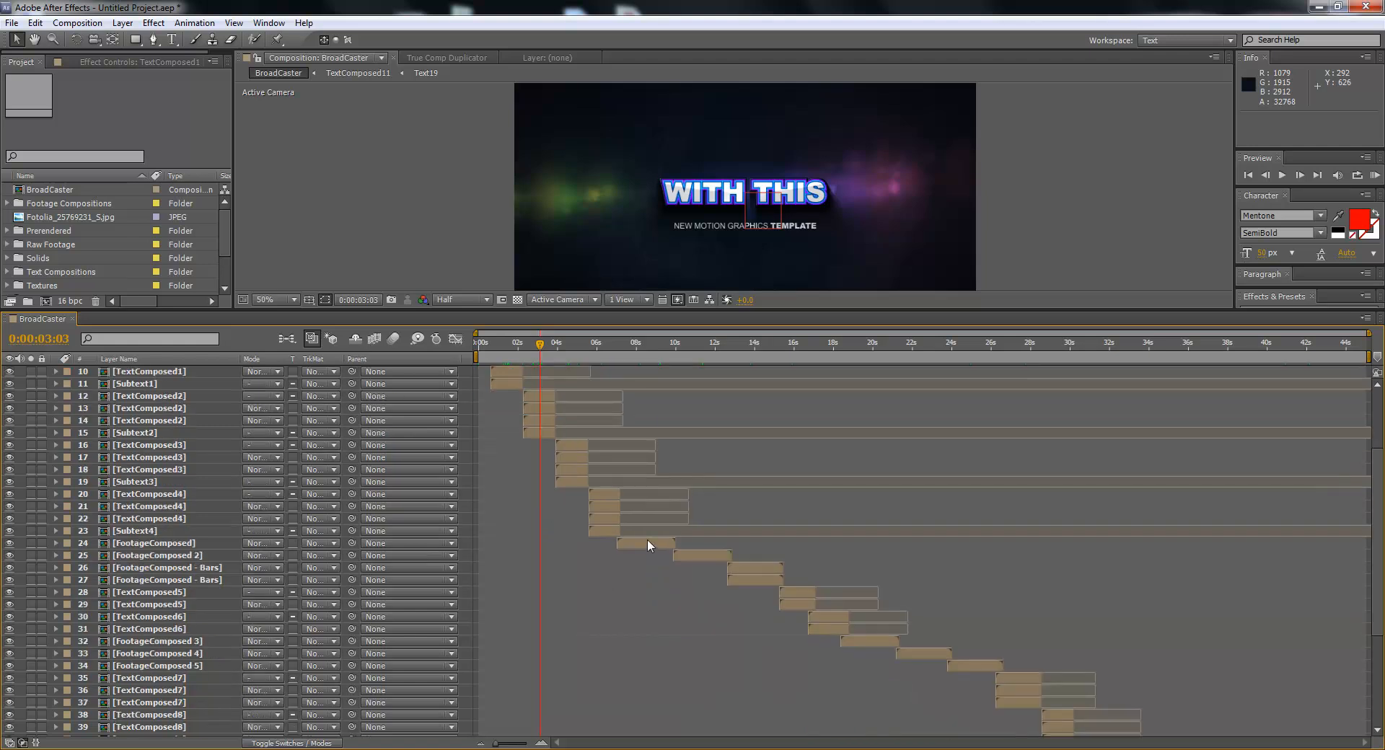
pyautogui.click(647, 543)
pyautogui.click(646, 345)
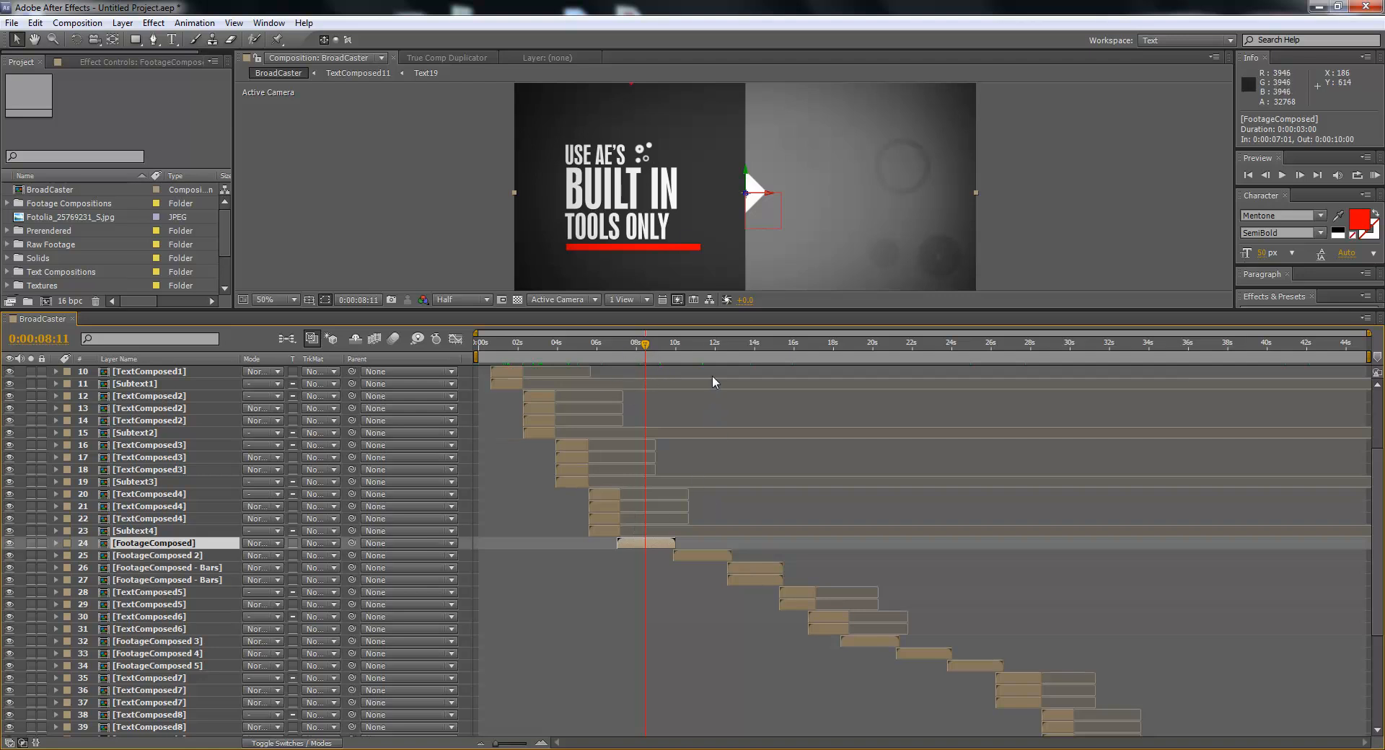
pyautogui.click(705, 351)
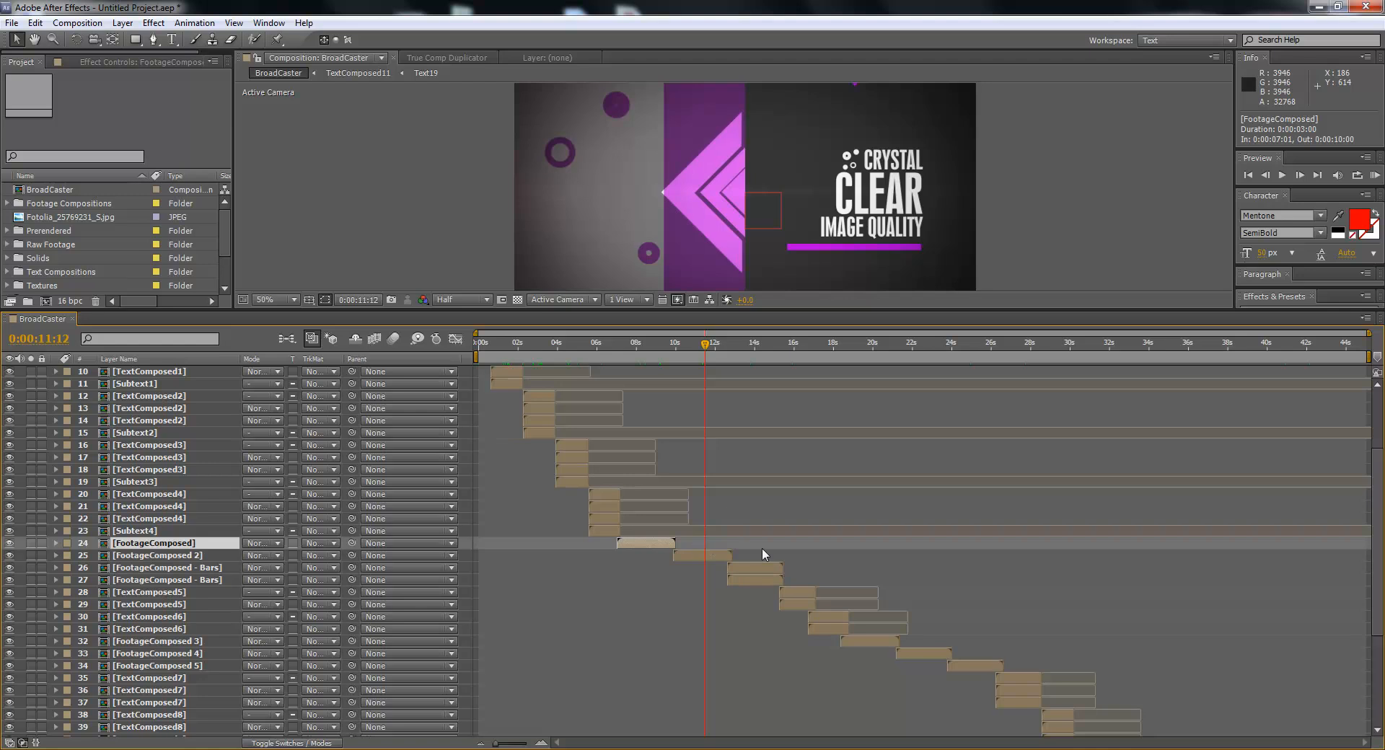
pyautogui.click(746, 359)
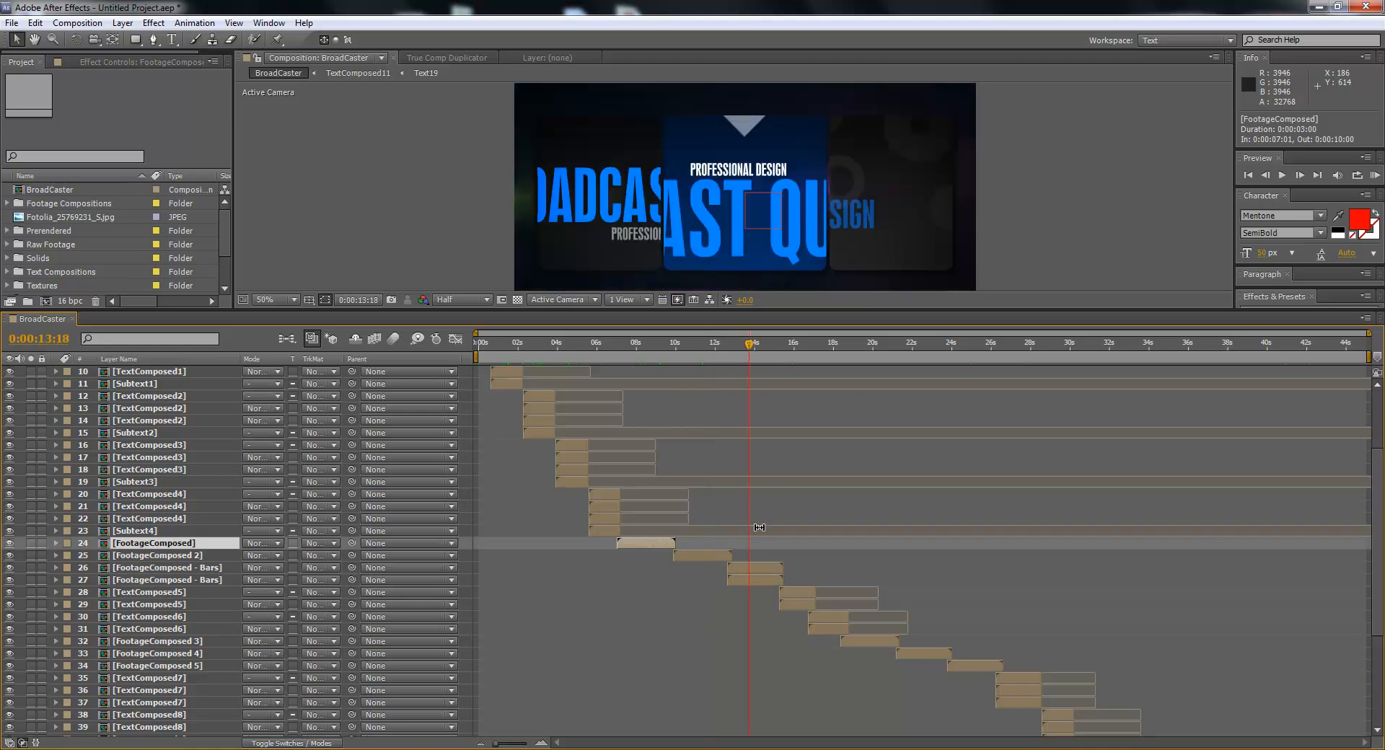
pyautogui.moveTo(747, 352); pyautogui.dragTo(470, 353)
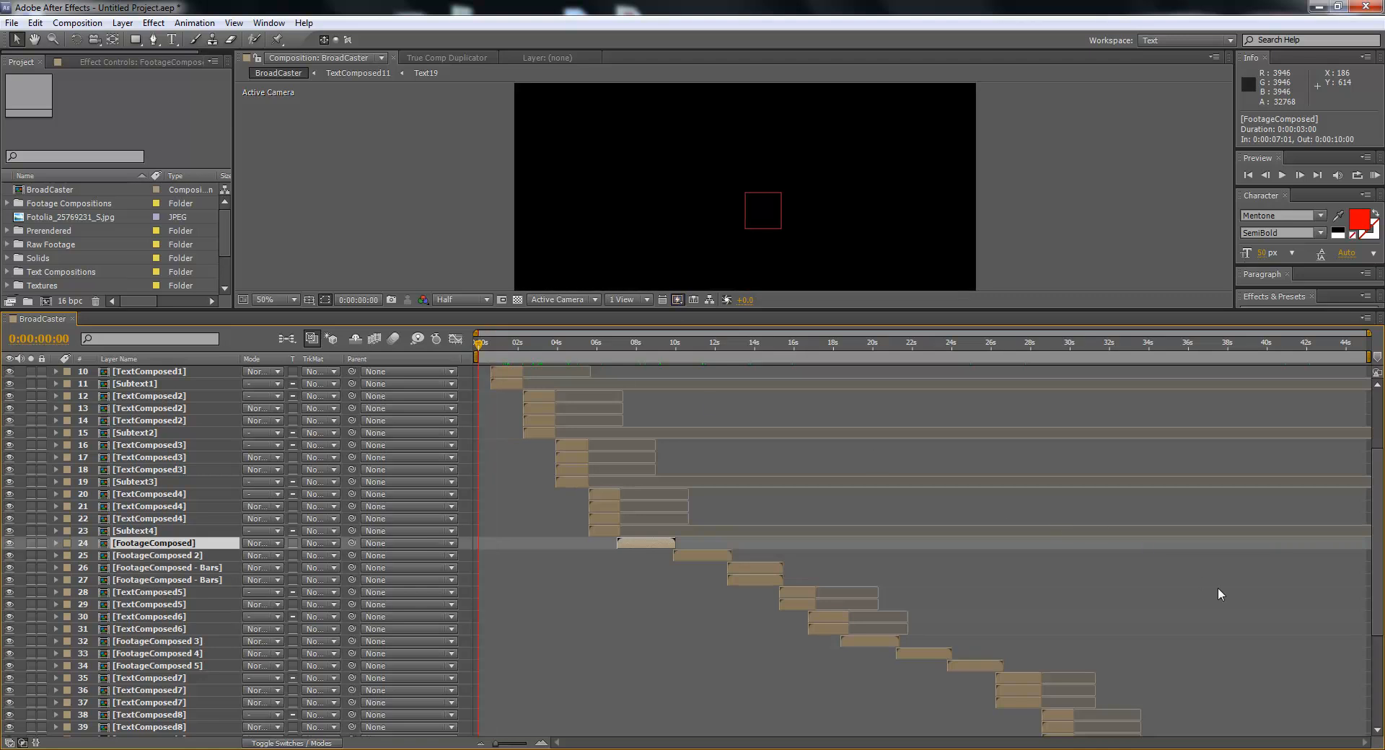
# - Enlarge the composition viewer and move the current time to 0:00:01:14 on the GET READY title
pyautogui.click(1223, 595)
pyautogui.scroll(-2, 1375, 581)
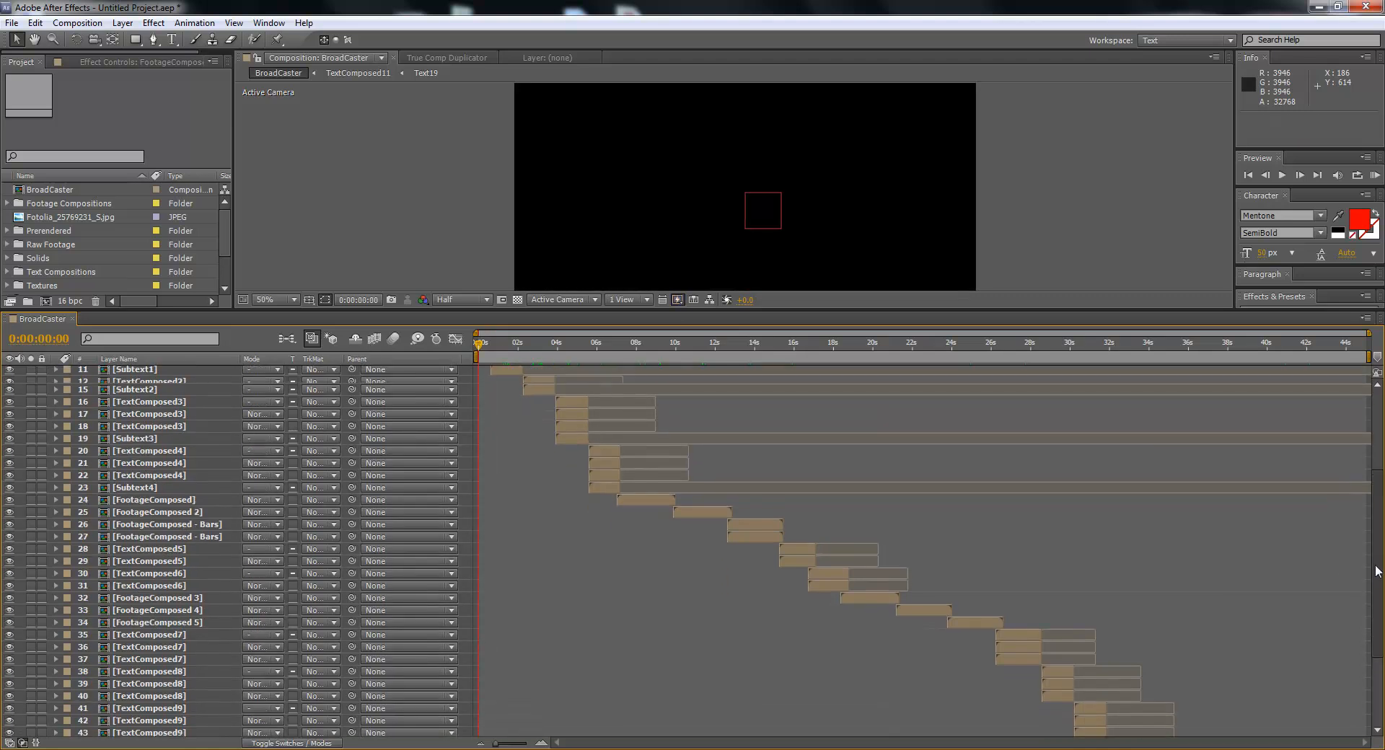
pyautogui.scroll(6, 1374, 581)
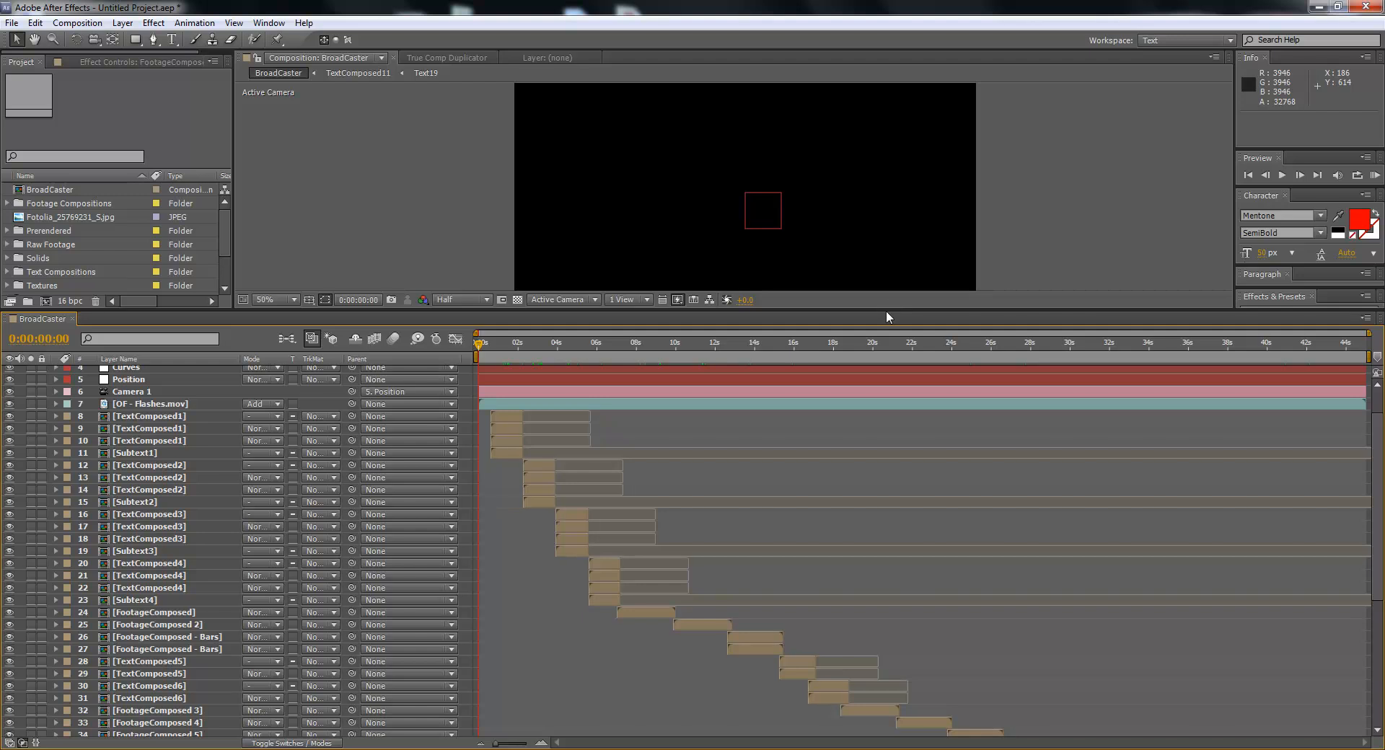
pyautogui.moveTo(887, 311); pyautogui.dragTo(888, 372)
pyautogui.click(502, 420)
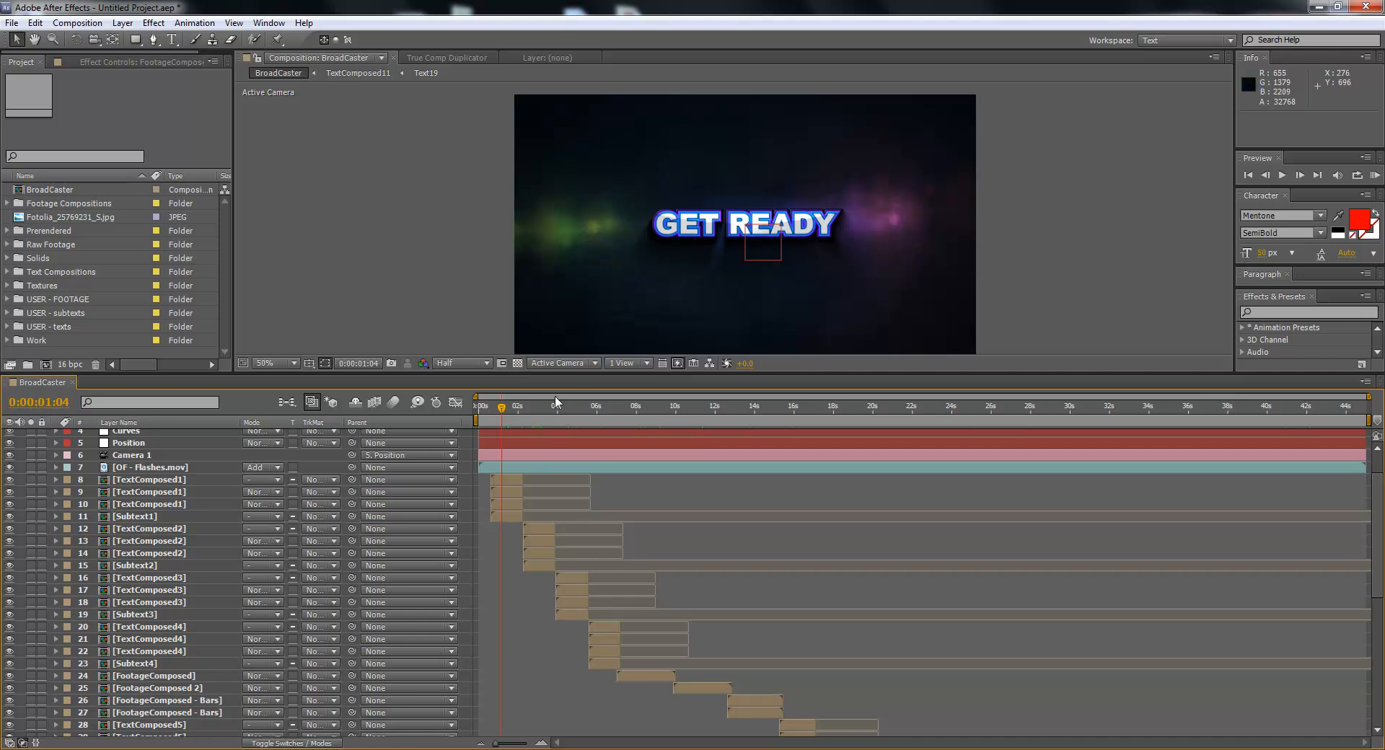
pyautogui.click(511, 417)
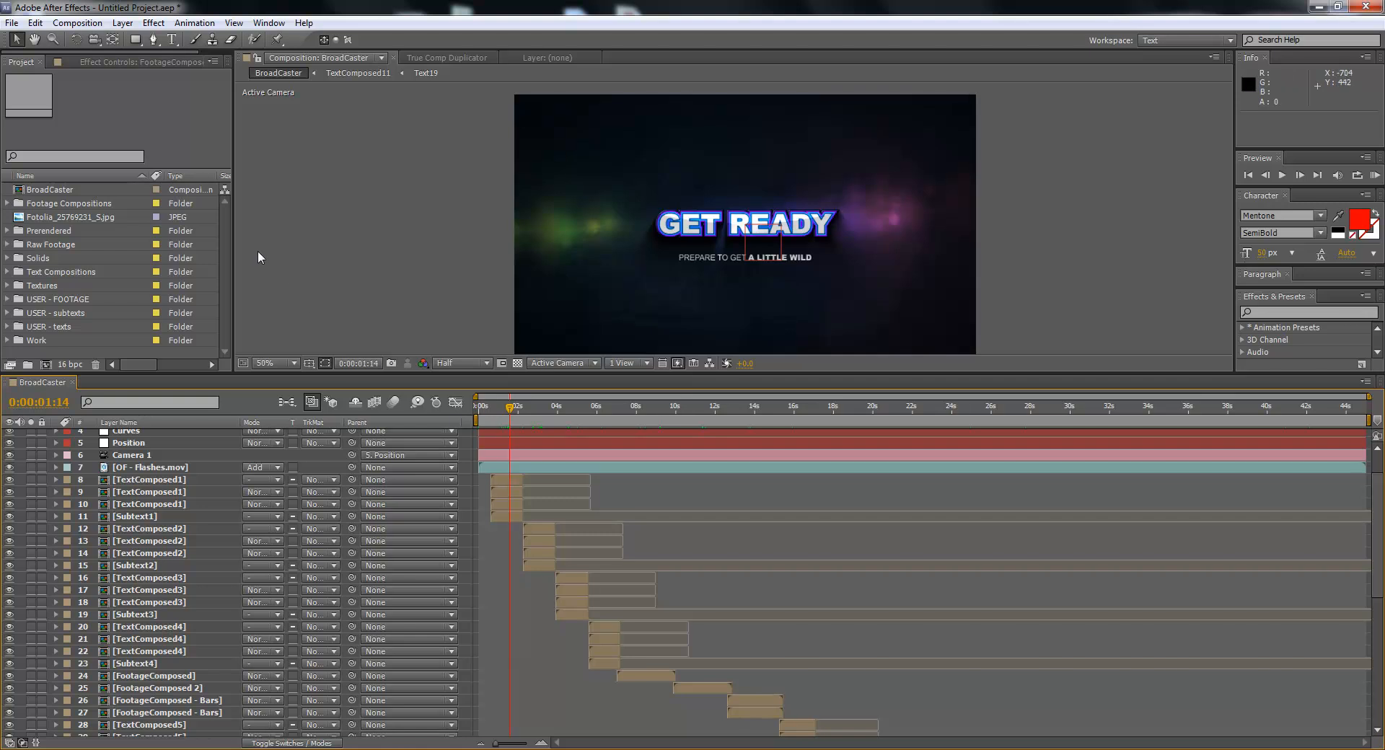
# - Examine the USER - FOOTAGE, USER - subtexts and USER - texts folders in the project
pyautogui.click(57, 316)
pyautogui.click(56, 301)
pyautogui.click(49, 315)
pyautogui.click(44, 328)
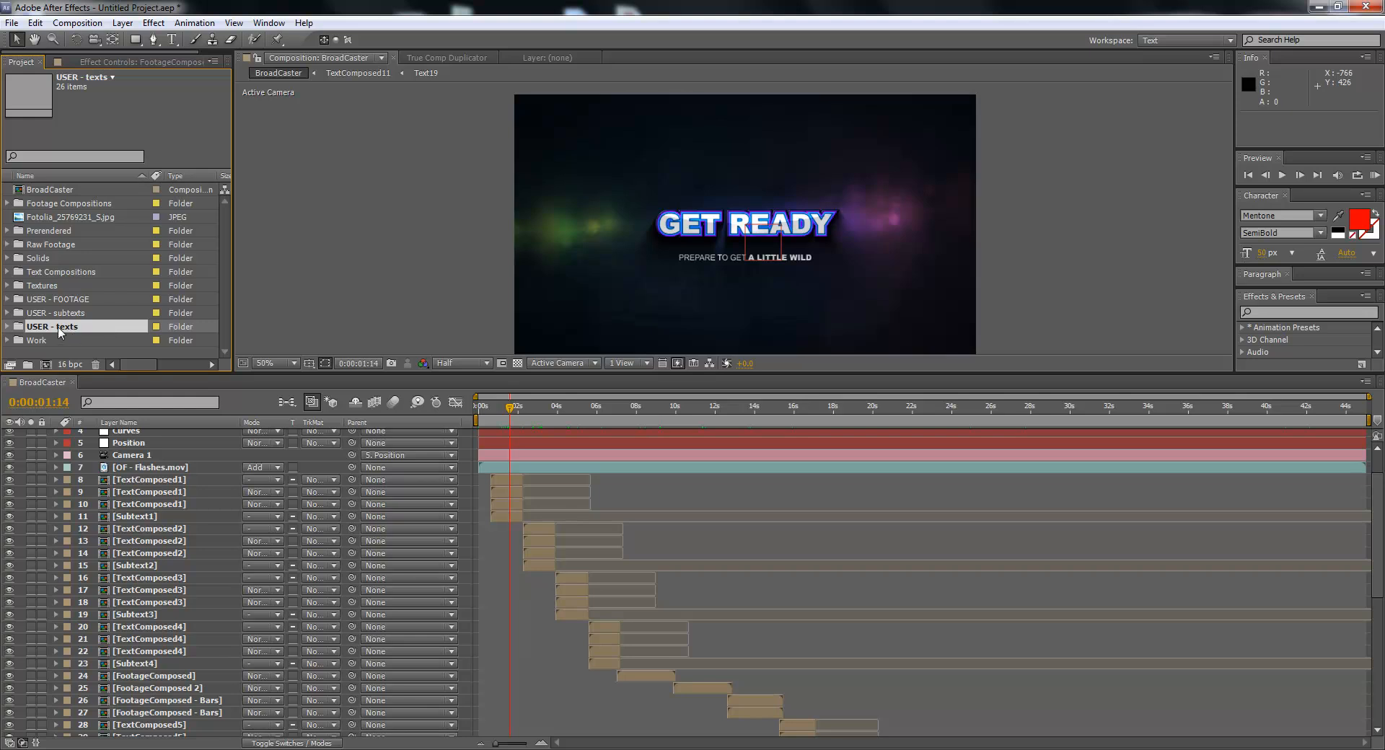
pyautogui.click(61, 316)
pyautogui.click(62, 328)
pyautogui.click(62, 315)
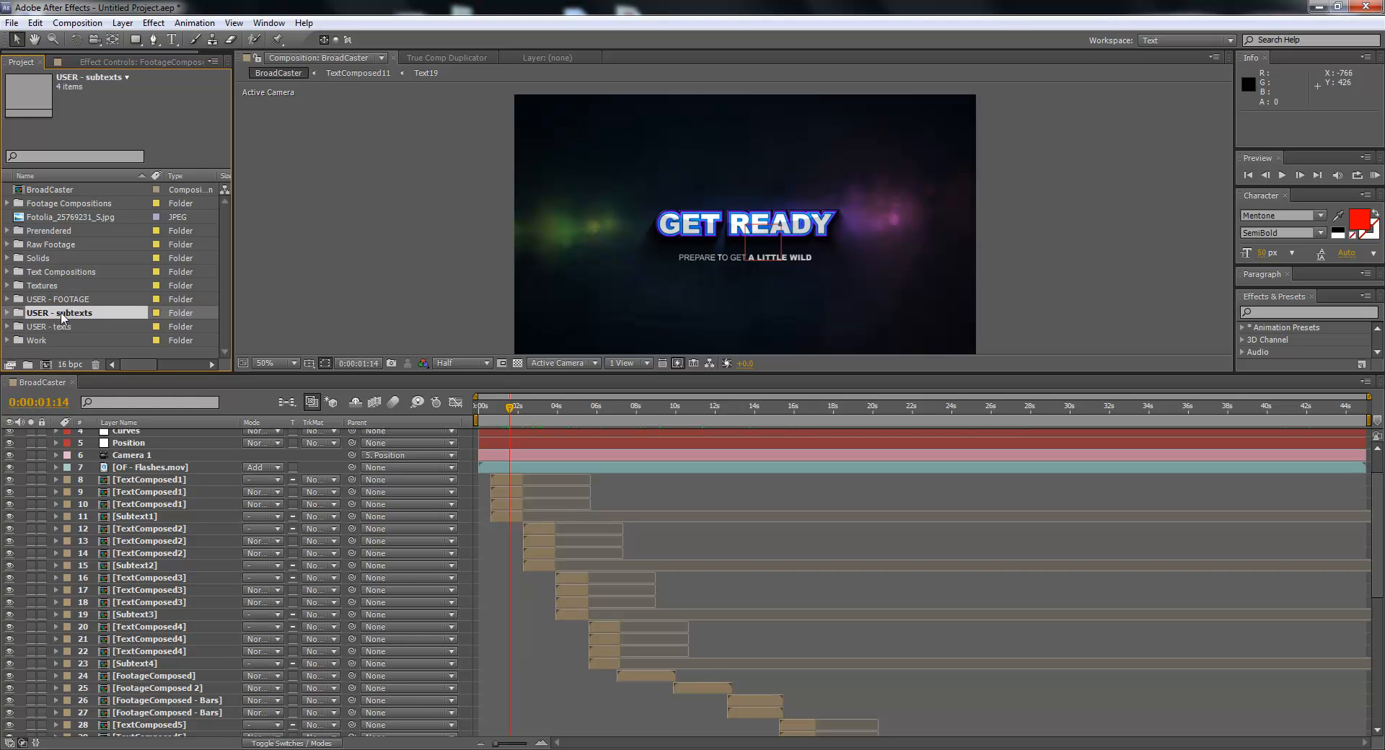
pyautogui.click(62, 328)
pyautogui.click(62, 316)
pyautogui.click(62, 328)
pyautogui.click(62, 316)
pyautogui.click(71, 327)
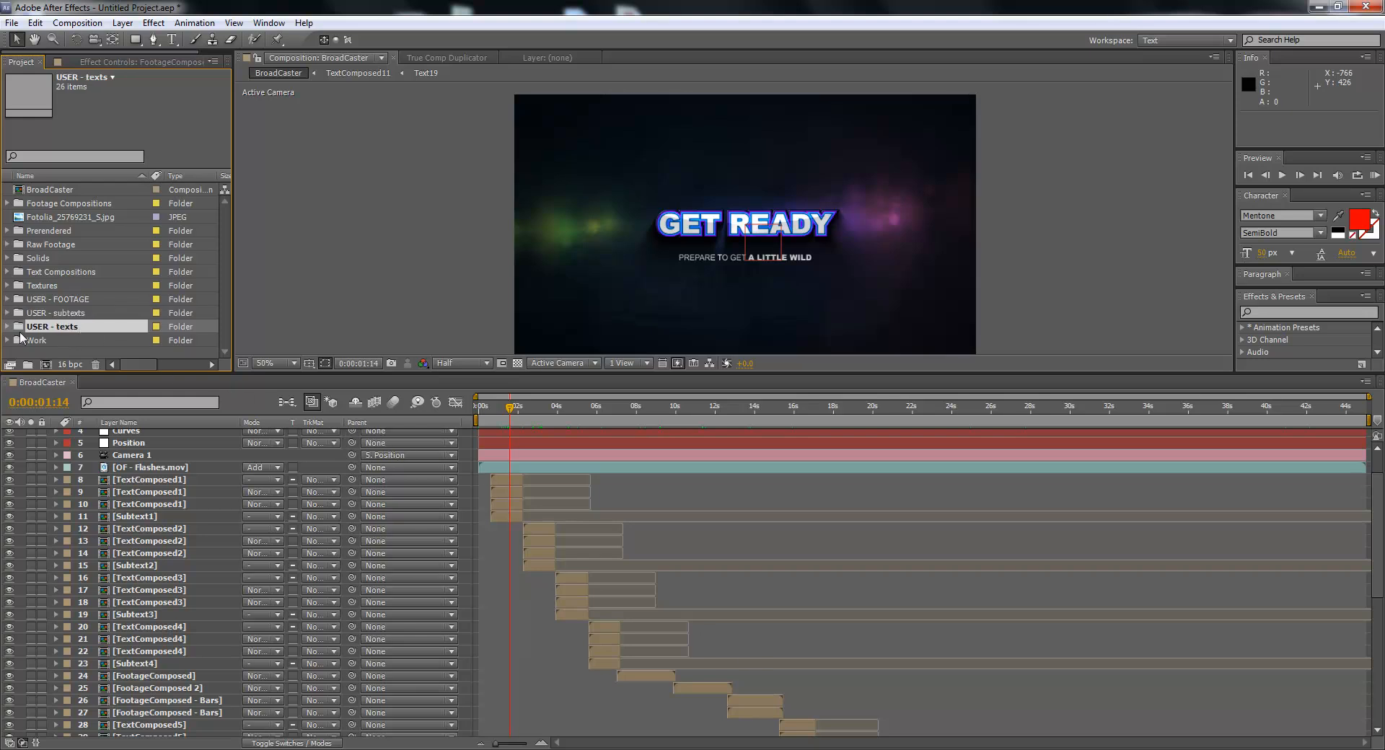
pyautogui.click(58, 316)
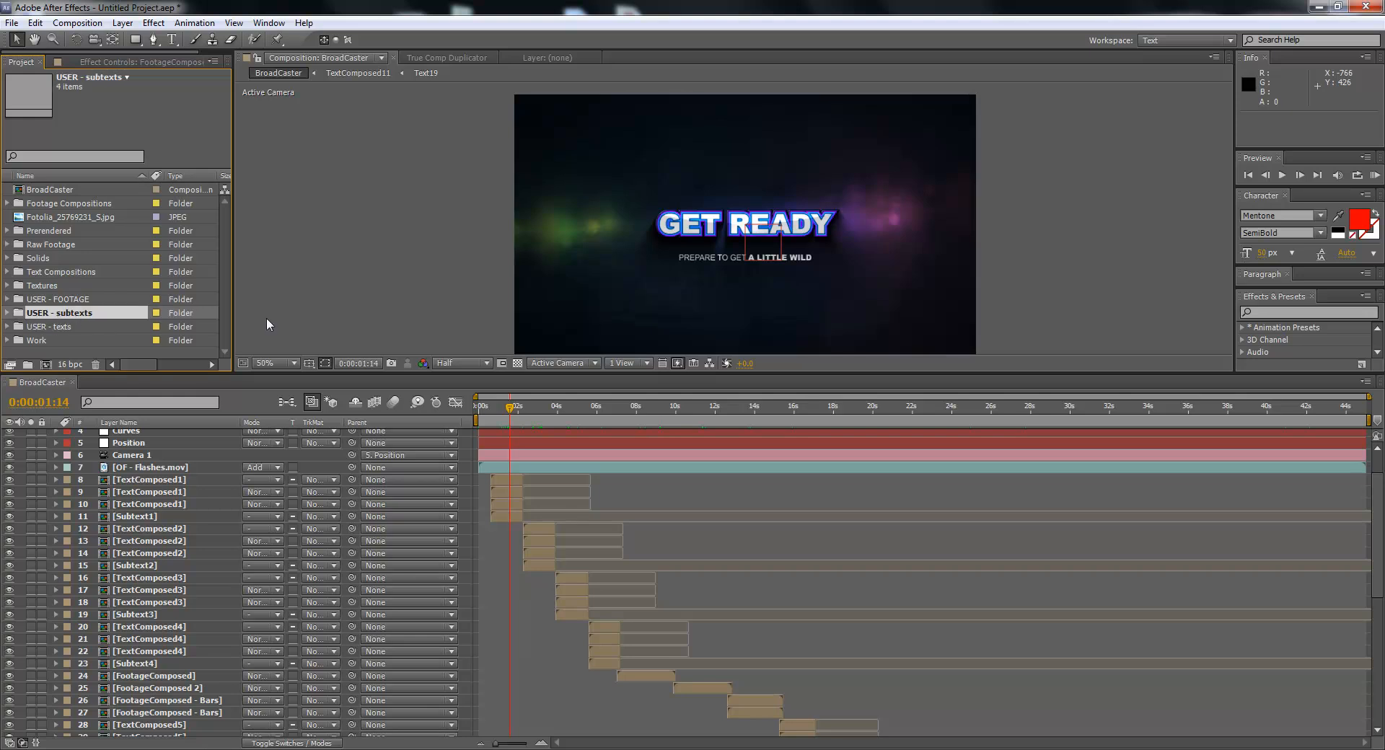
# - Preview the subtexts under the opening titles, and inspect compositions Subtext1 to Subtext4 in the USER - subtexts folder
pyautogui.moveTo(543, 411); pyautogui.dragTo(613, 419)
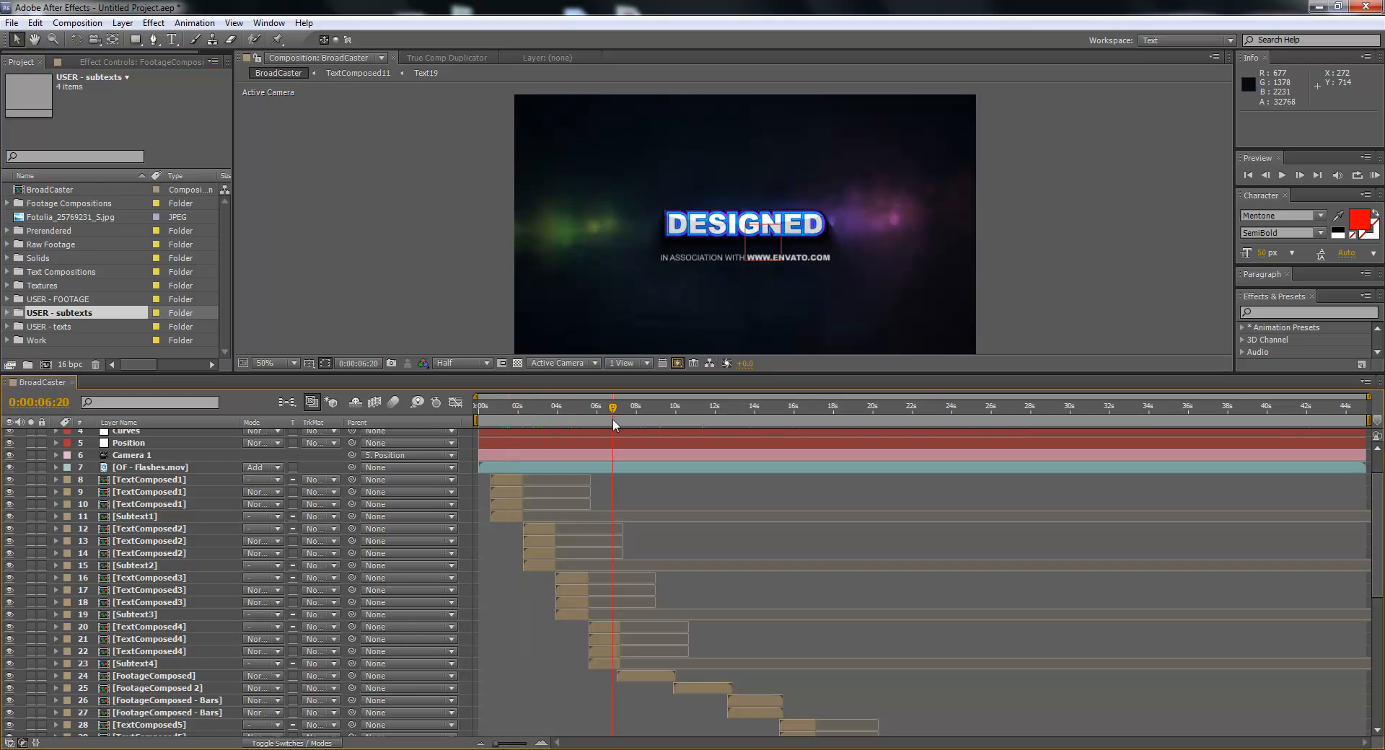
pyautogui.click(506, 417)
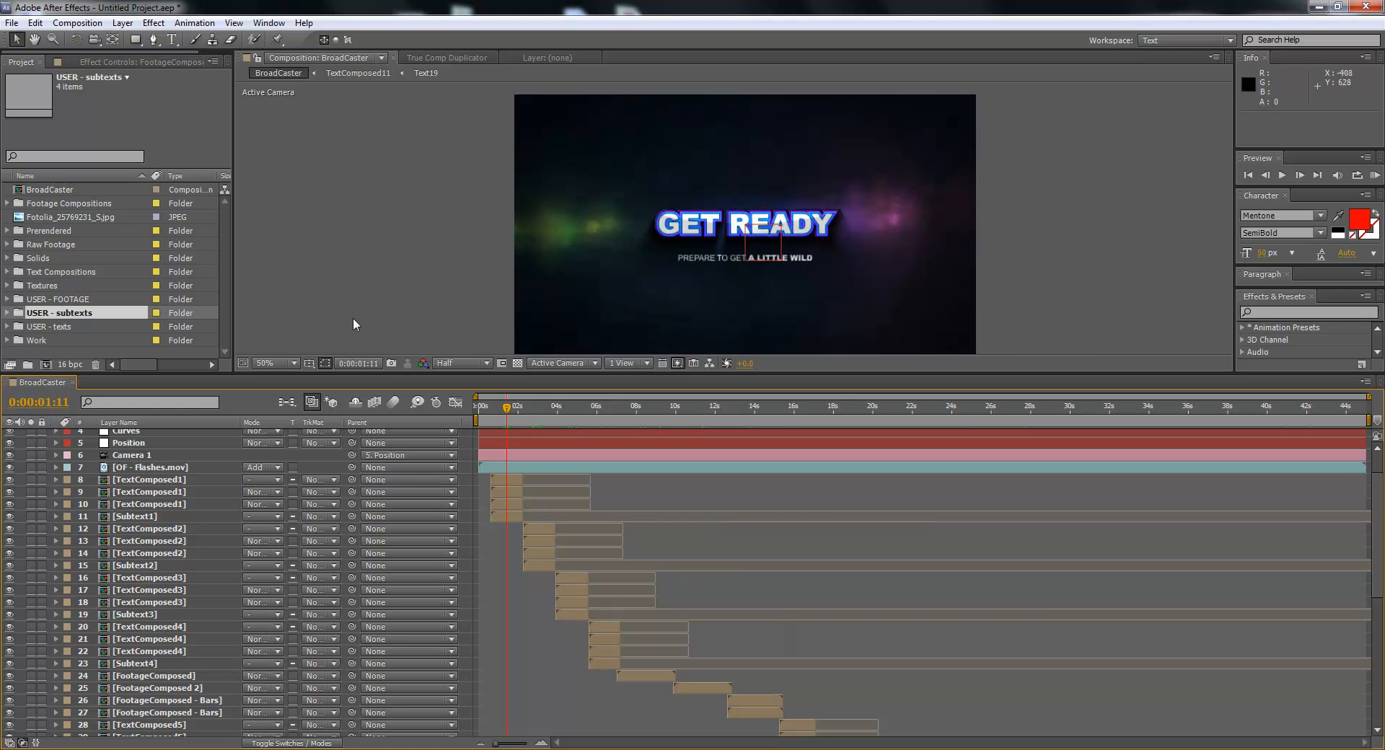
pyautogui.click(8, 313)
pyautogui.click(45, 301)
pyautogui.click(55, 313)
pyautogui.click(57, 326)
pyautogui.click(56, 339)
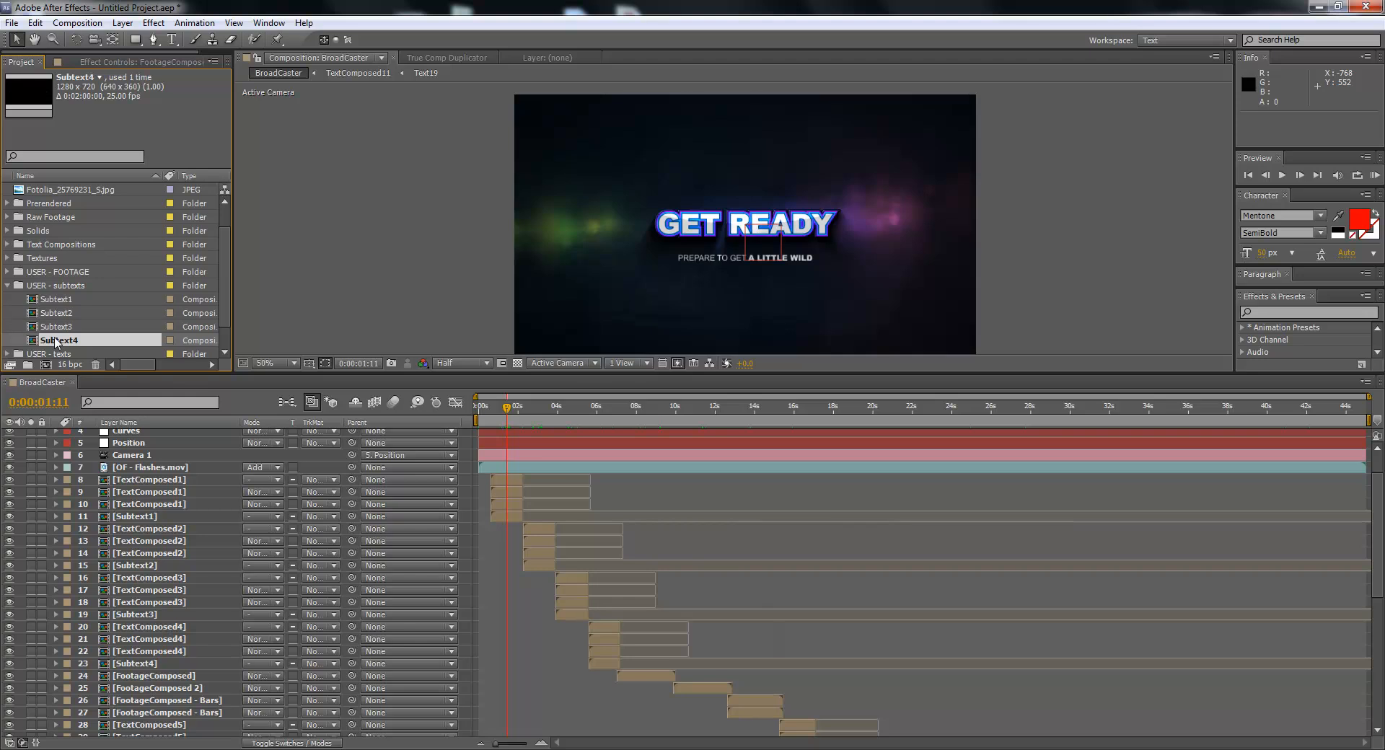
pyautogui.click(14, 328)
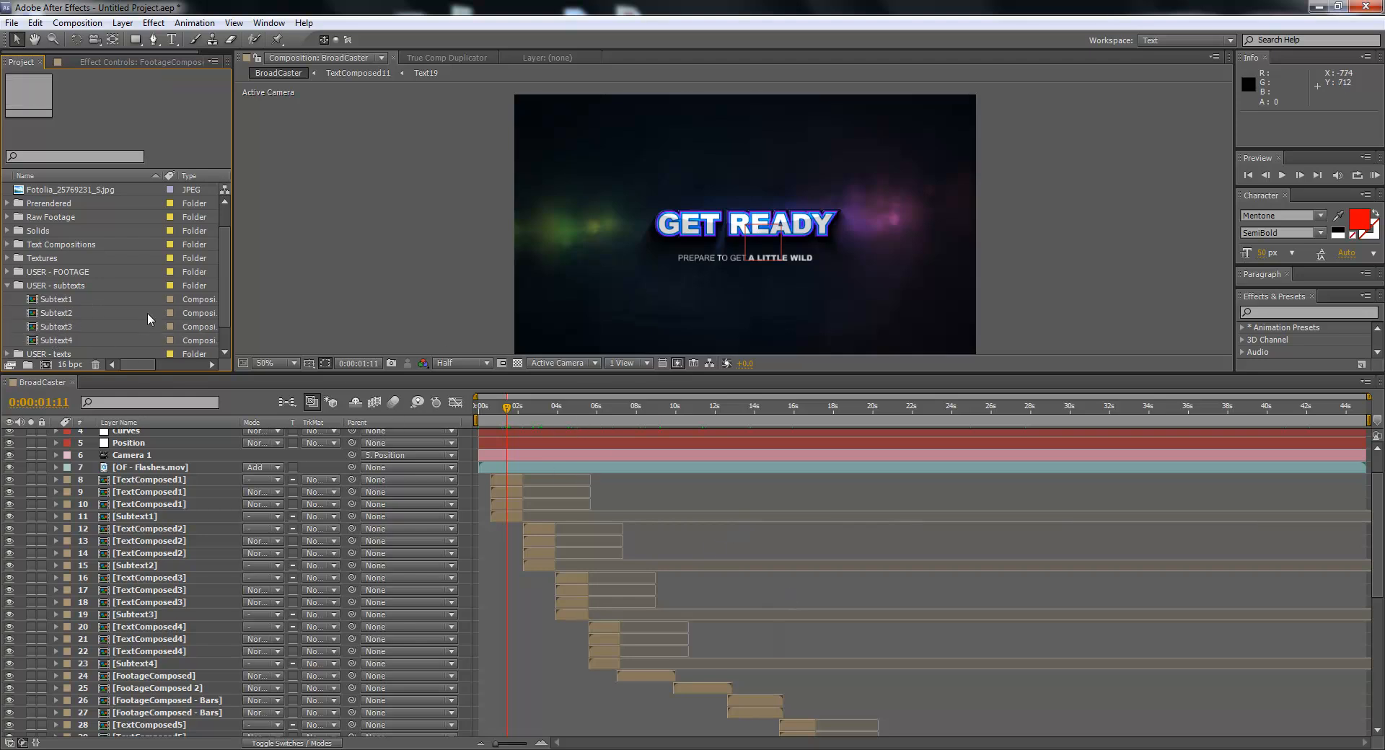
pyautogui.click(58, 285)
pyautogui.click(8, 285)
# - Expand the USER - texts folder, enlarging the project list and widening its name column
pyautogui.click(57, 326)
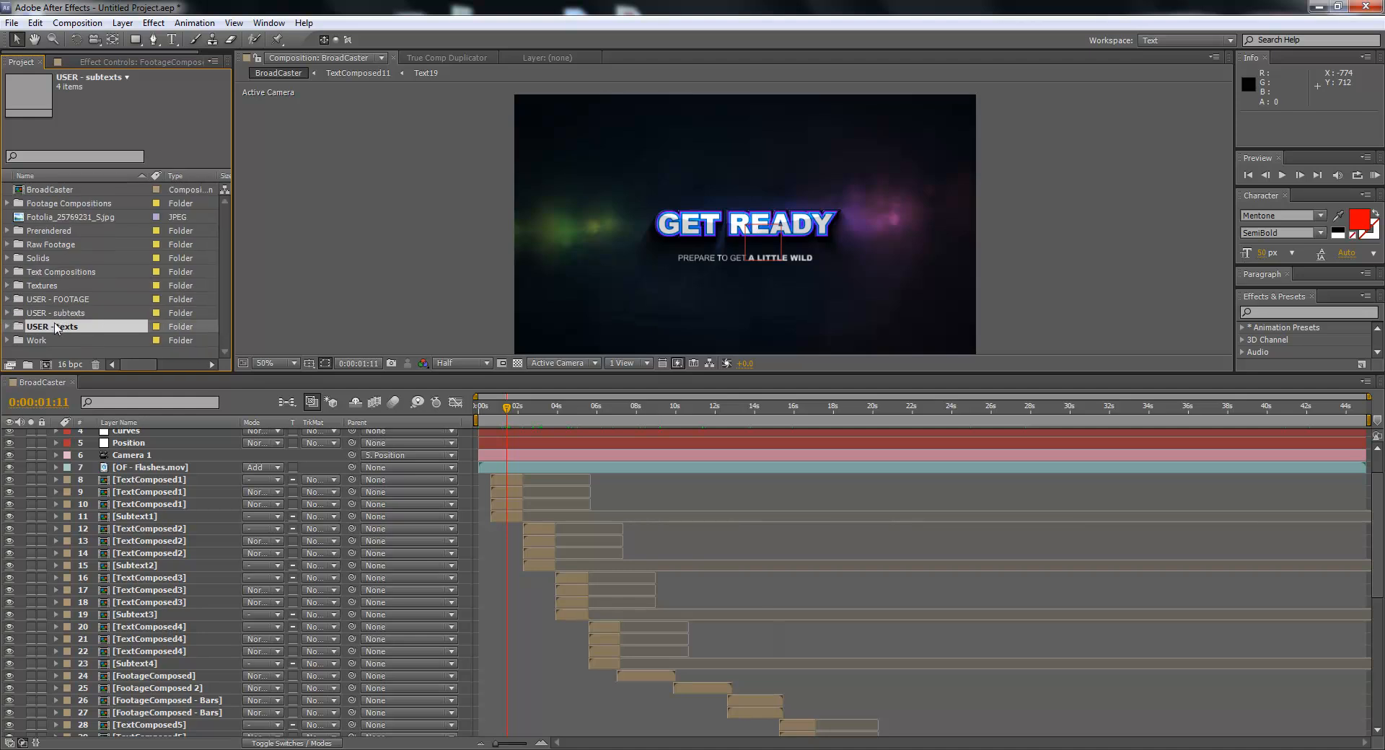
pyautogui.moveTo(146, 372); pyautogui.dragTo(143, 454)
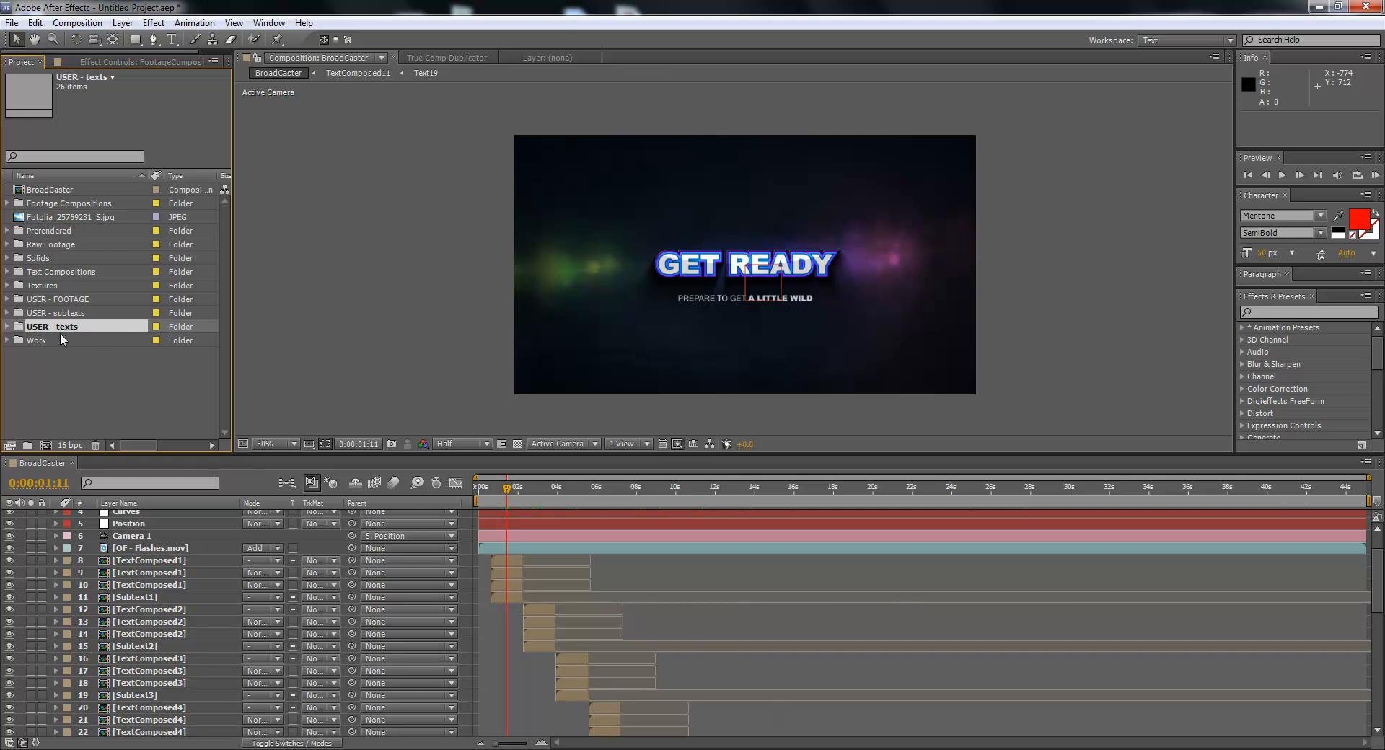
pyautogui.click(8, 327)
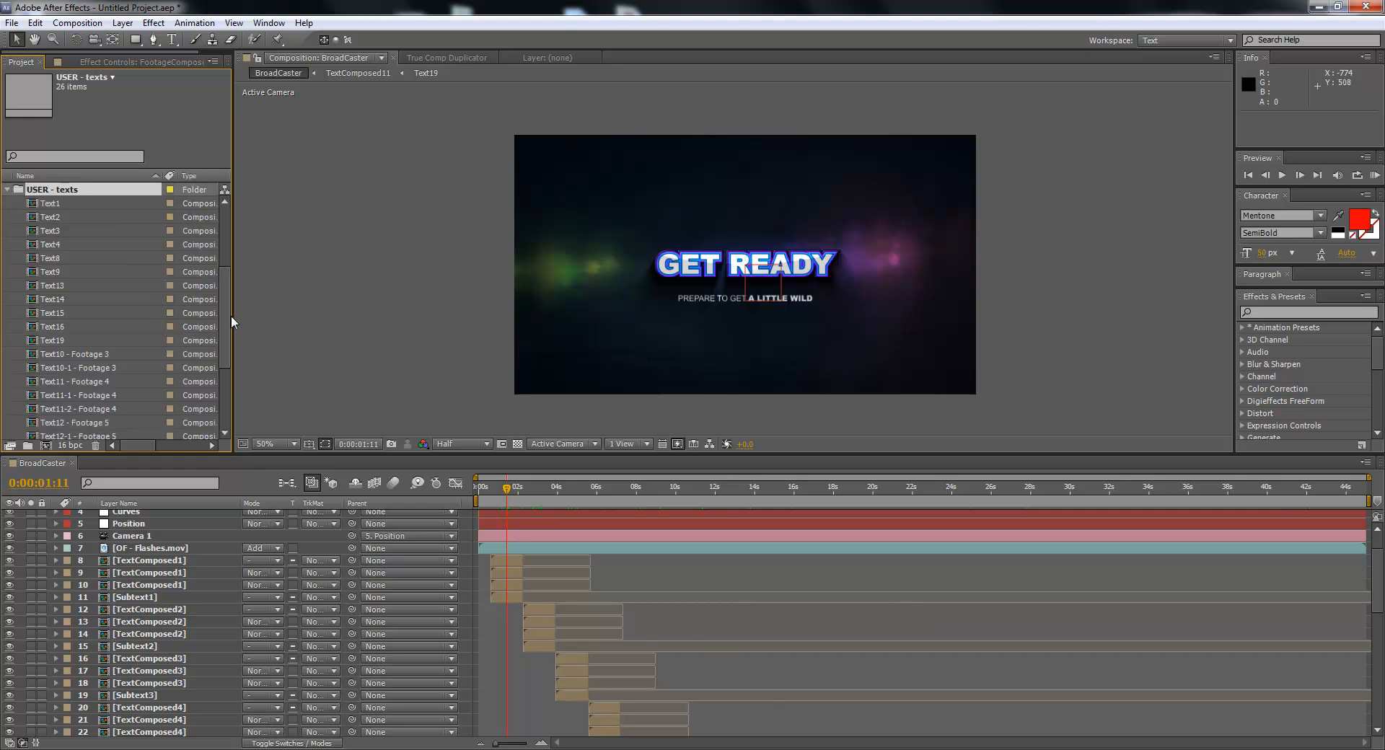
pyautogui.moveTo(232, 315); pyautogui.dragTo(298, 316)
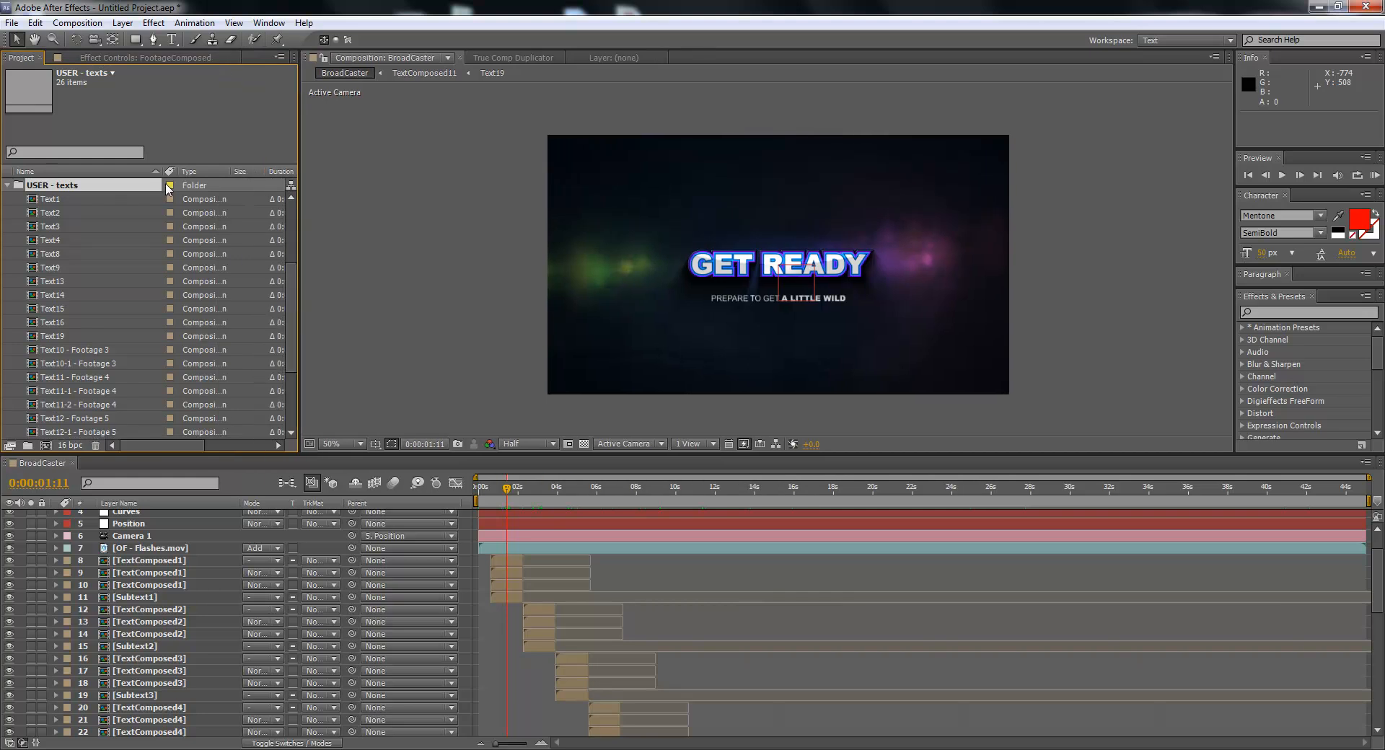
pyautogui.scroll(3, 166, 177)
pyautogui.moveTo(164, 171); pyautogui.dragTo(207, 171)
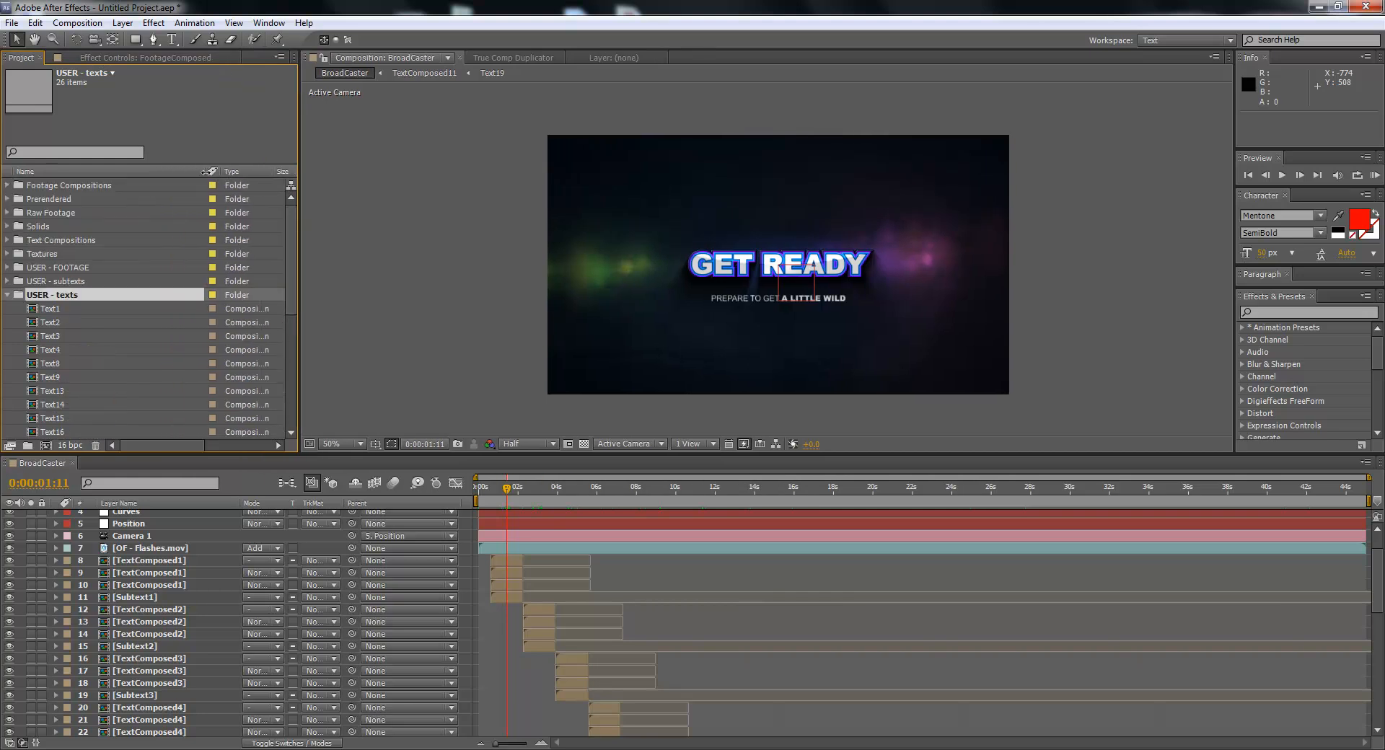
# - Inspect the title compositions Text1 to Text4 in the USER - texts folder
pyautogui.scroll(-3, 296, 284)
pyautogui.scroll(3, 292, 332)
pyautogui.click(78, 310)
pyautogui.scroll(-3, 79, 321)
pyautogui.scroll(3, 85, 332)
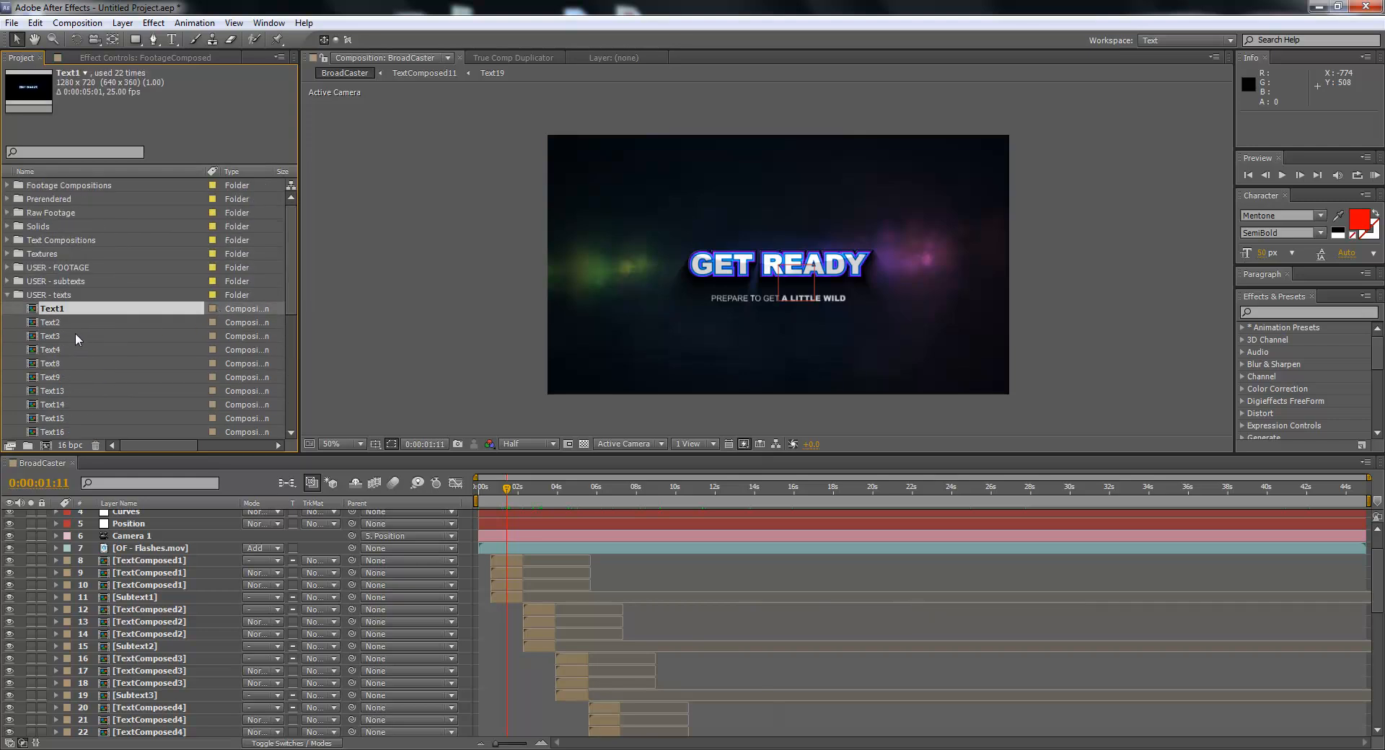
pyautogui.click(16, 323)
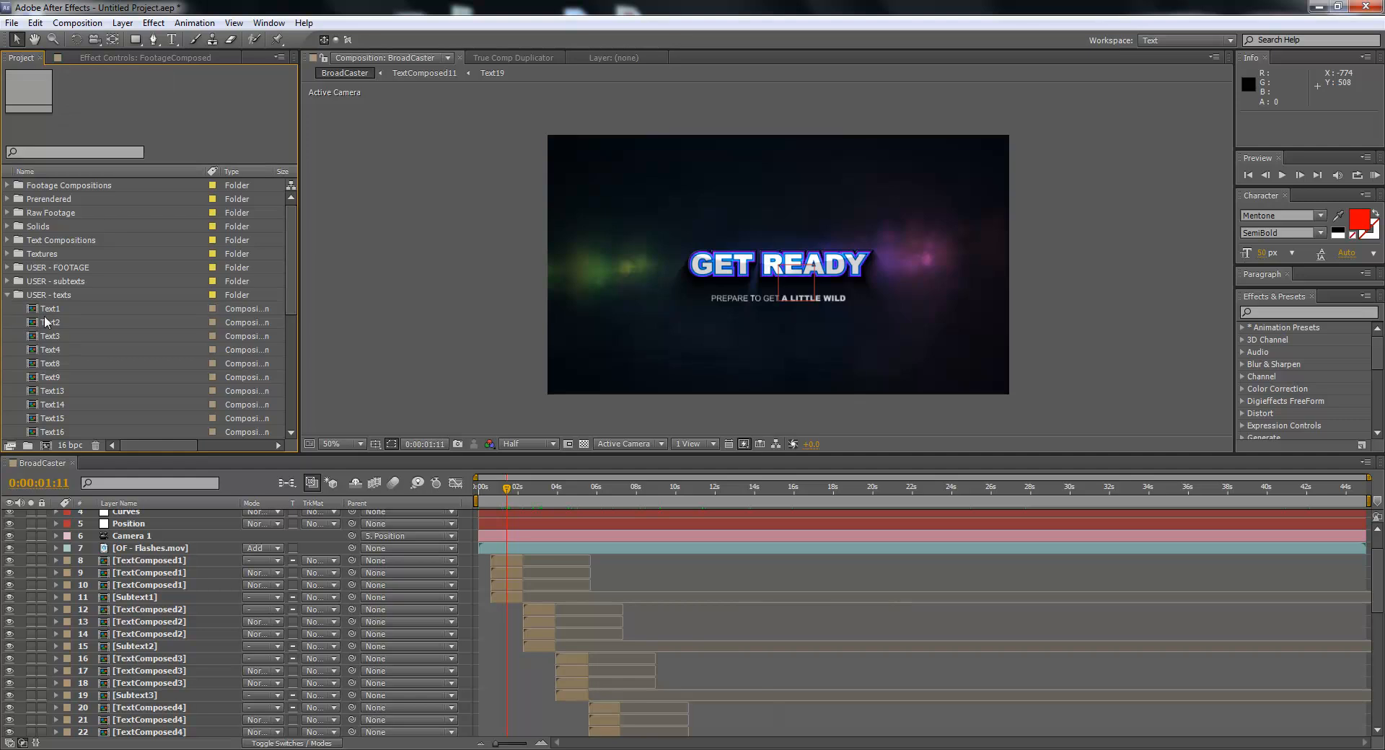
pyautogui.click(106, 310)
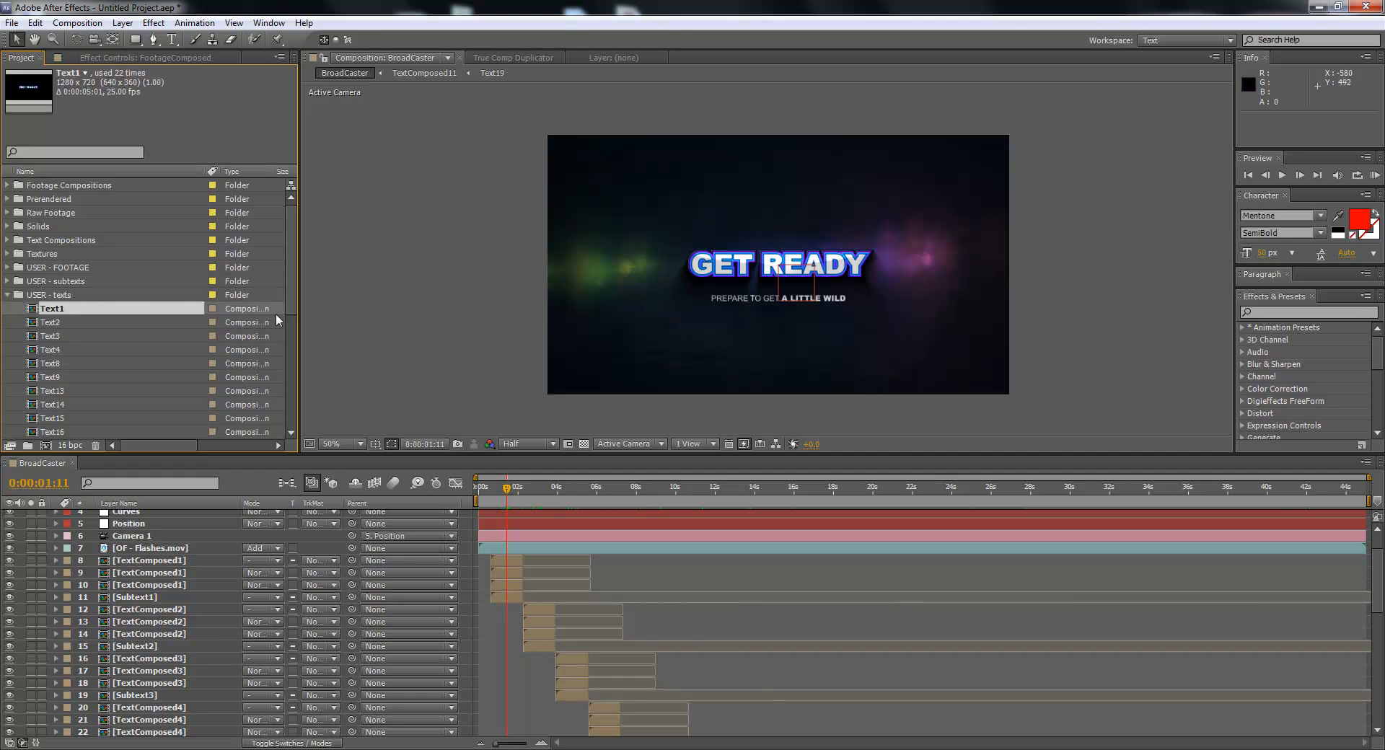
pyautogui.press('Down')
pyautogui.press('Down')
pyautogui.press('Down')
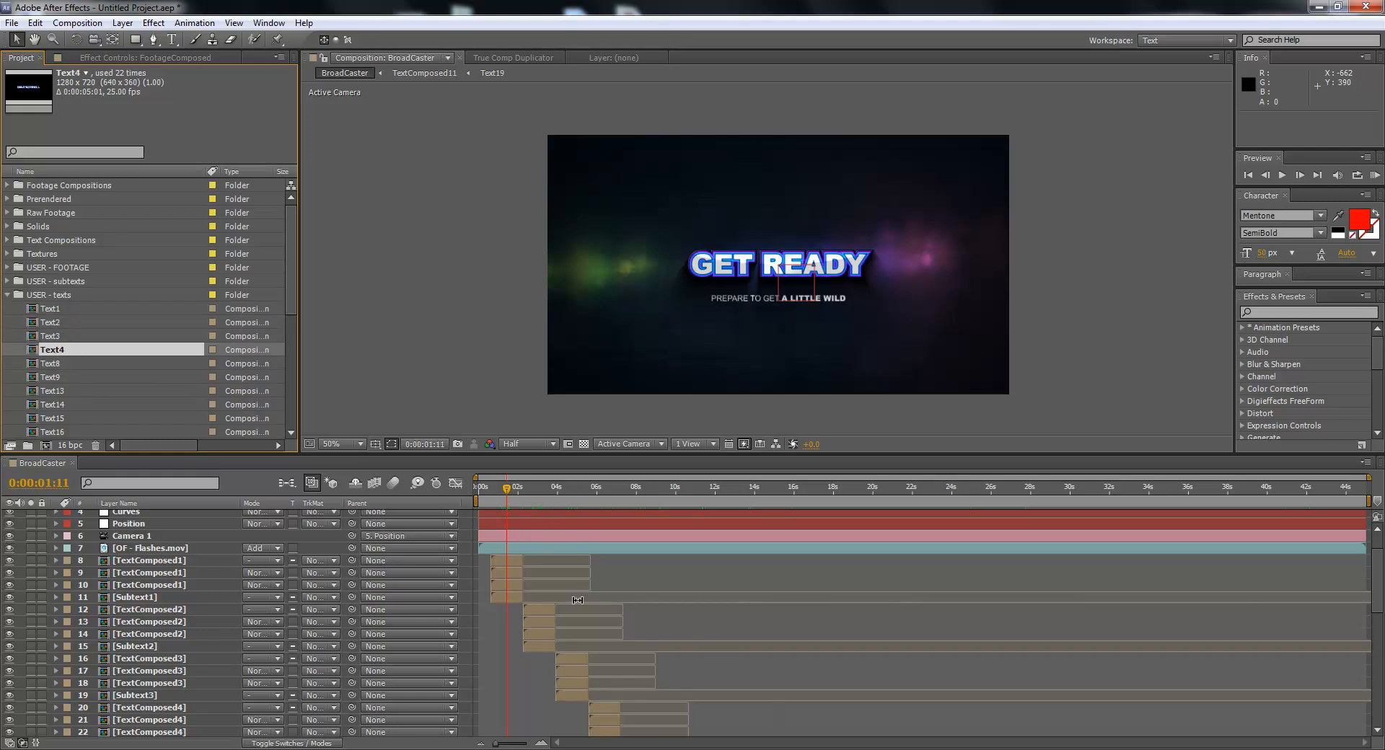
pyautogui.click(55, 310)
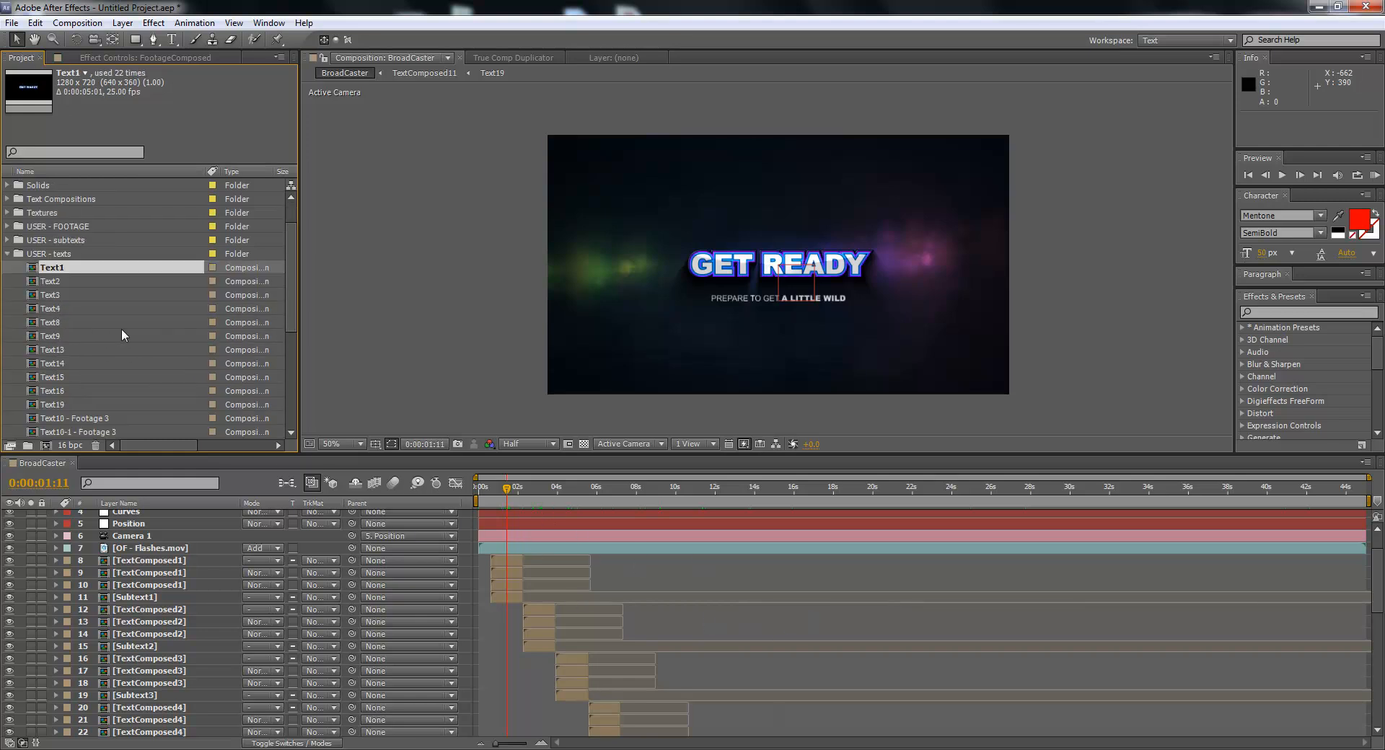
# - Select the first FootageComposed layer in the timeline and preview its scene at 0:00:08:05
pyautogui.scroll(-3, 121, 328)
pyautogui.scroll(-3, 632, 547)
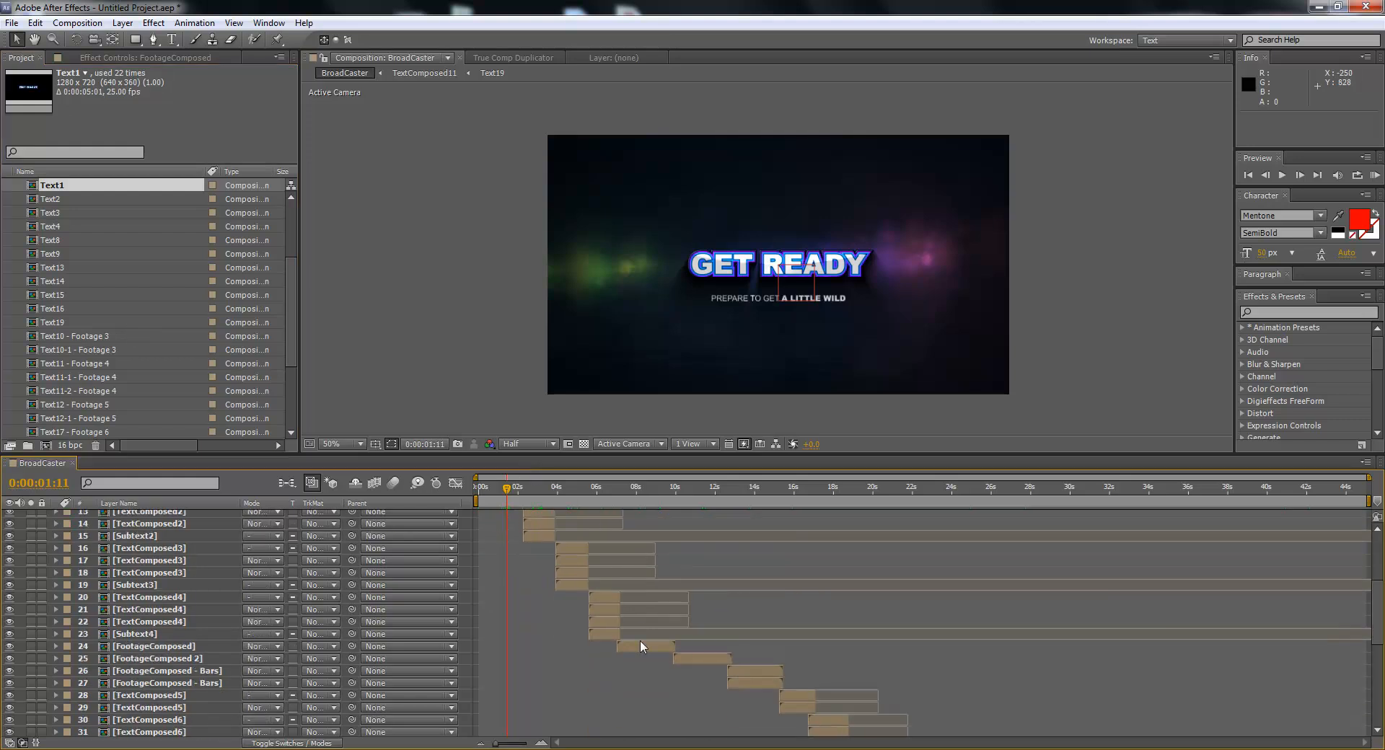
pyautogui.click(639, 645)
pyautogui.click(642, 499)
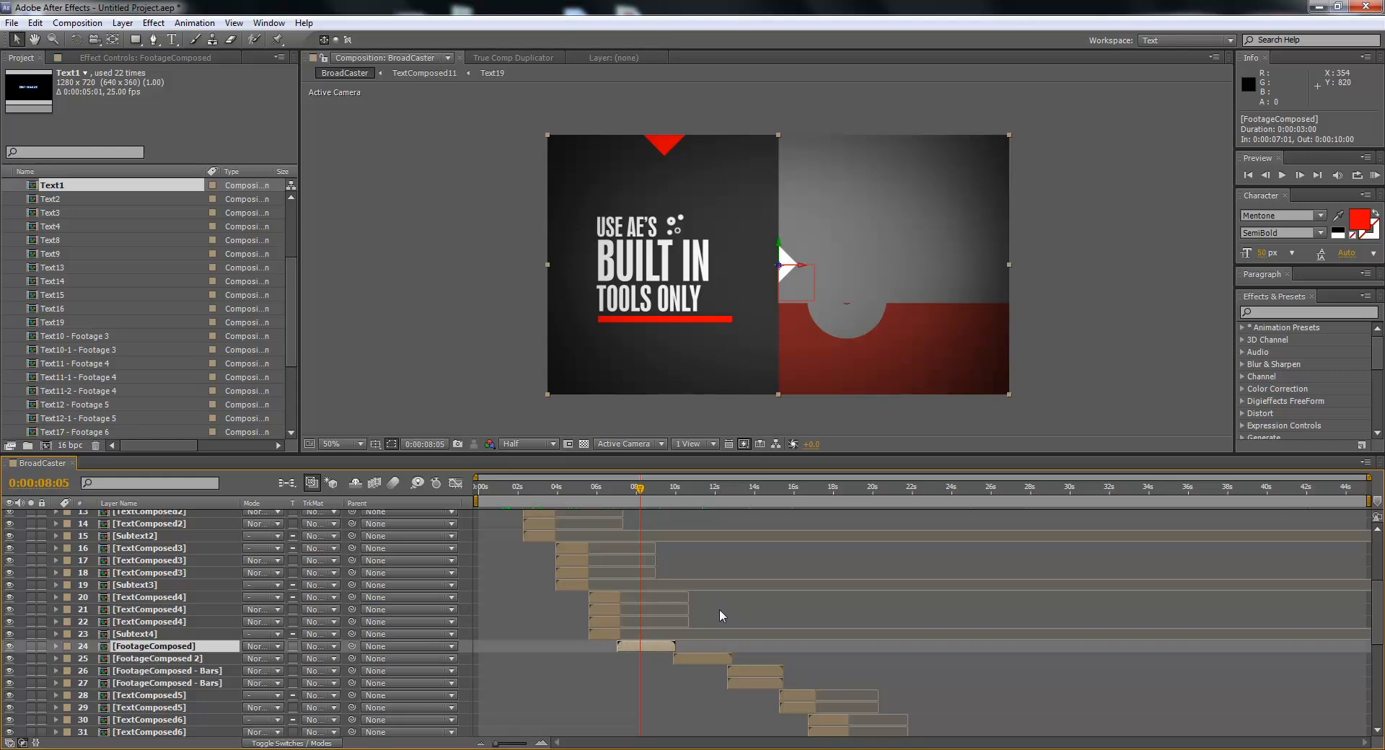
pyautogui.scroll(-5, 722, 610)
pyautogui.scroll(3, 726, 605)
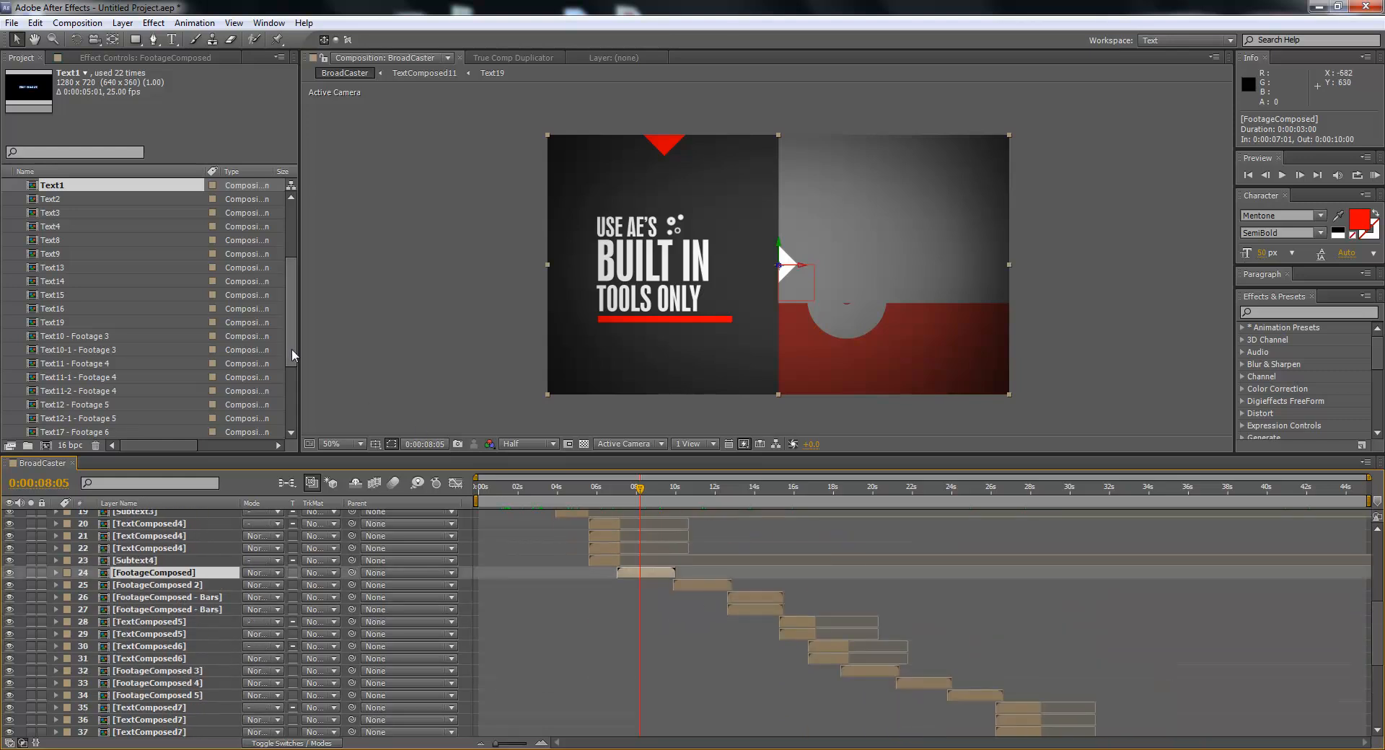
# - Inspect the Text5 - Footage 1, Text6 - Footage 2 and Text7 - Footage Bars compositions, previewing the bars scene at 0:00:13:21
pyautogui.scroll(-4, 289, 361)
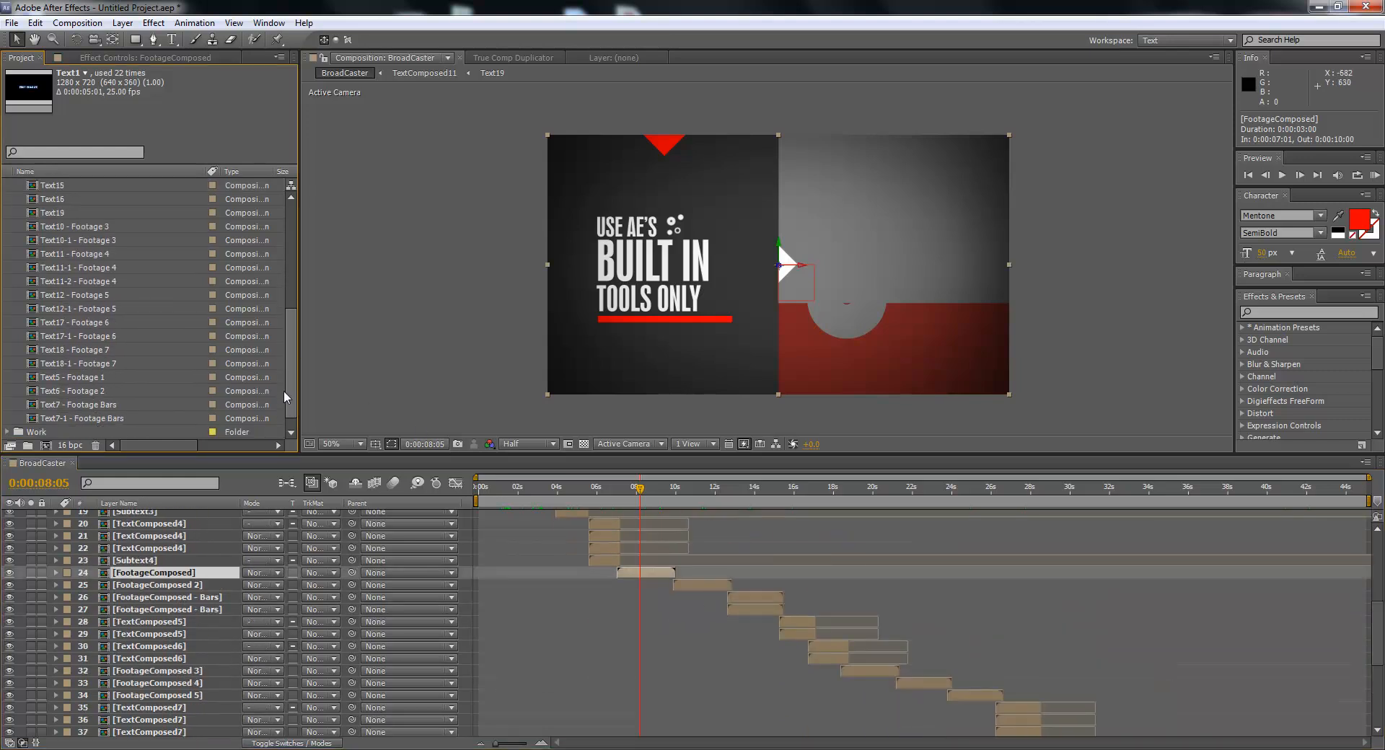
pyautogui.click(119, 377)
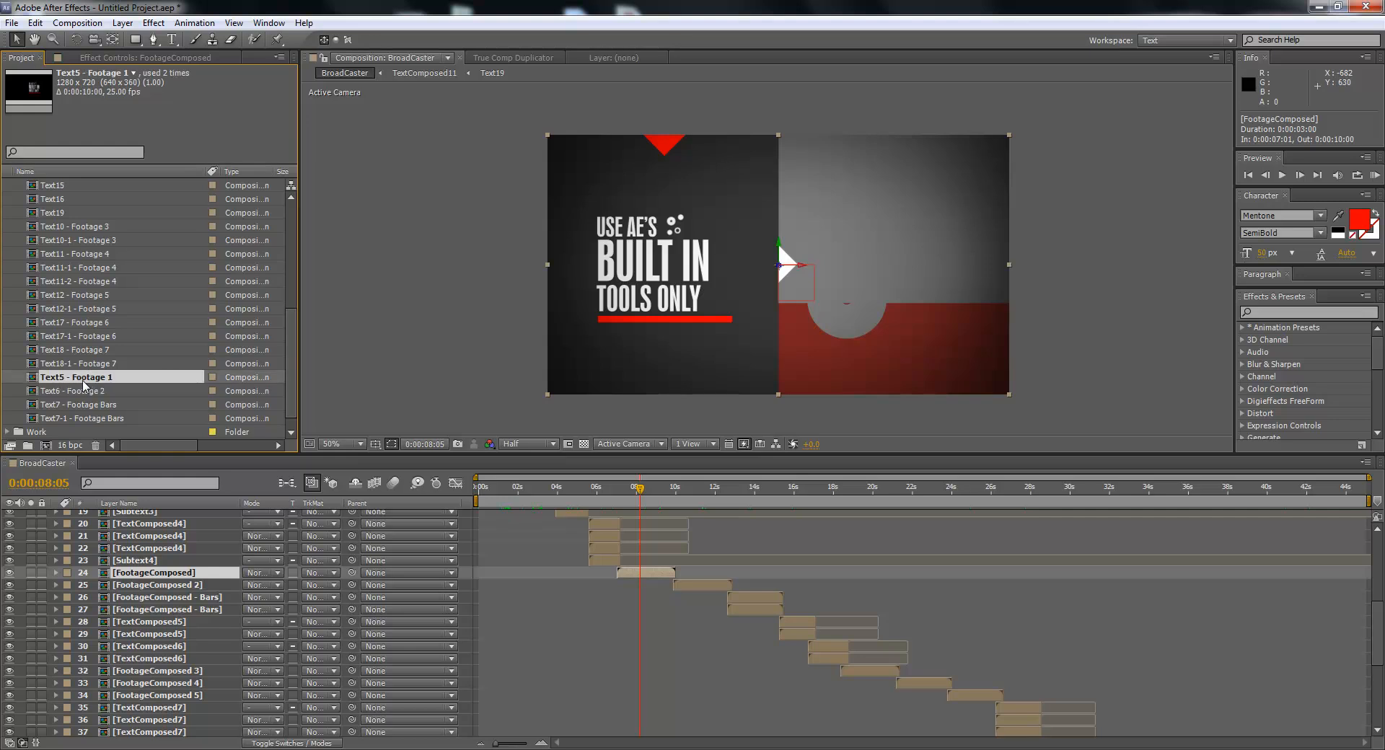
pyautogui.click(85, 390)
pyautogui.click(94, 394)
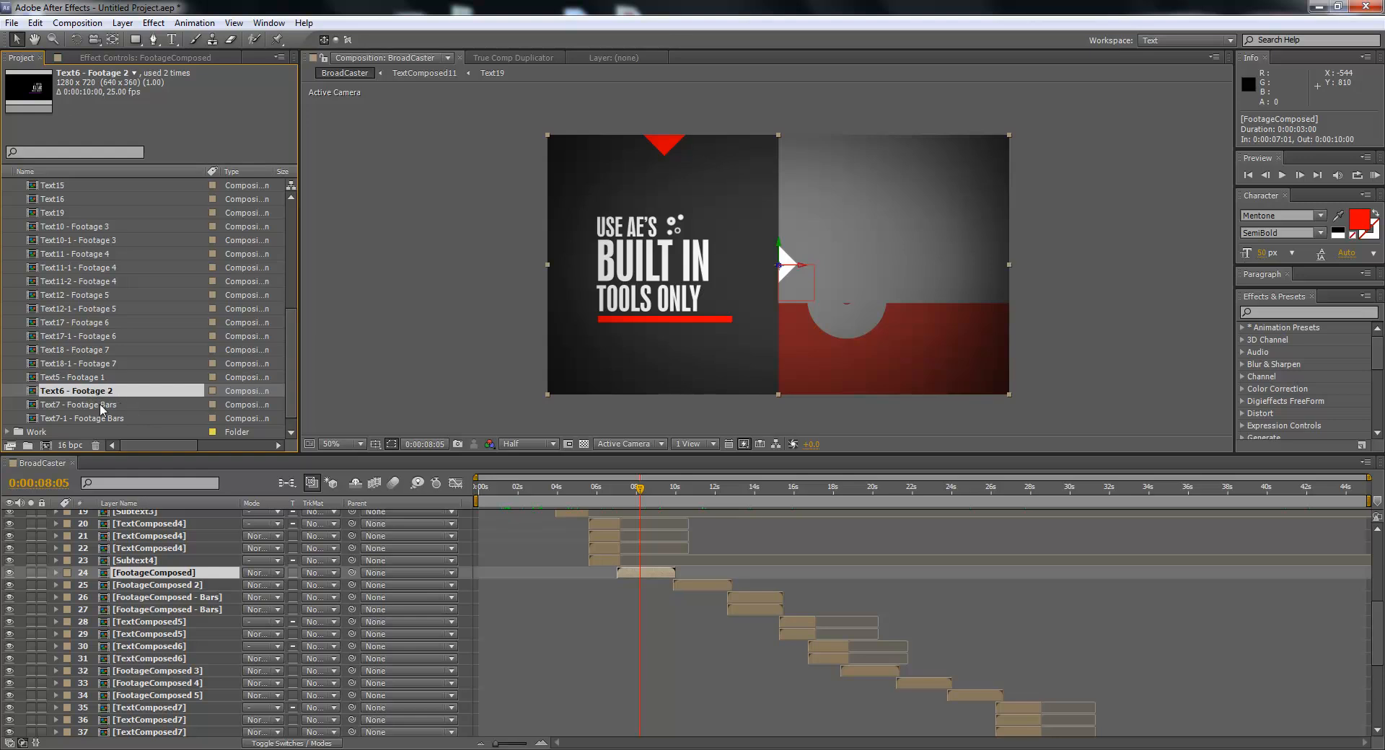
pyautogui.click(752, 495)
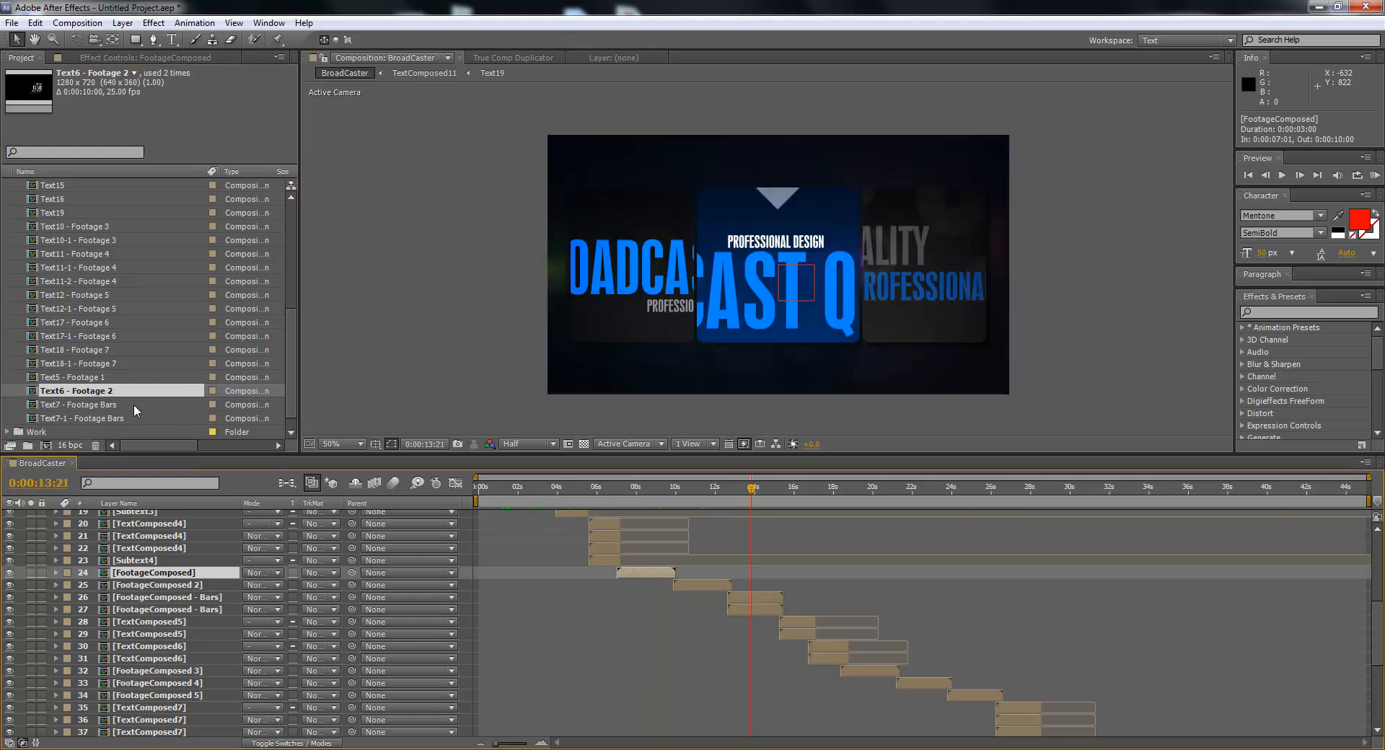
pyautogui.click(90, 409)
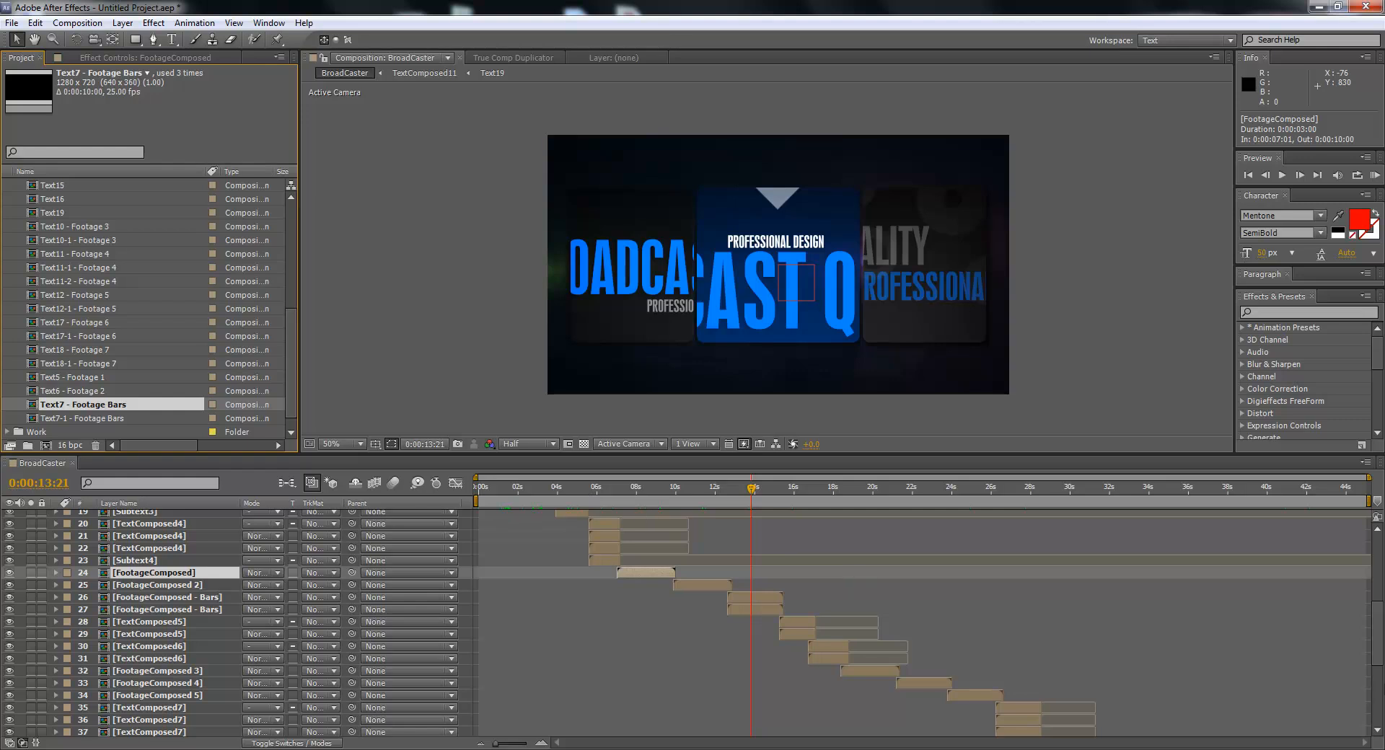
# - Open the Text1 composition from the USER - texts folder and move its current time to 0:00:02:07
pyautogui.moveTo(1377, 635); pyautogui.dragTo(698, 527)
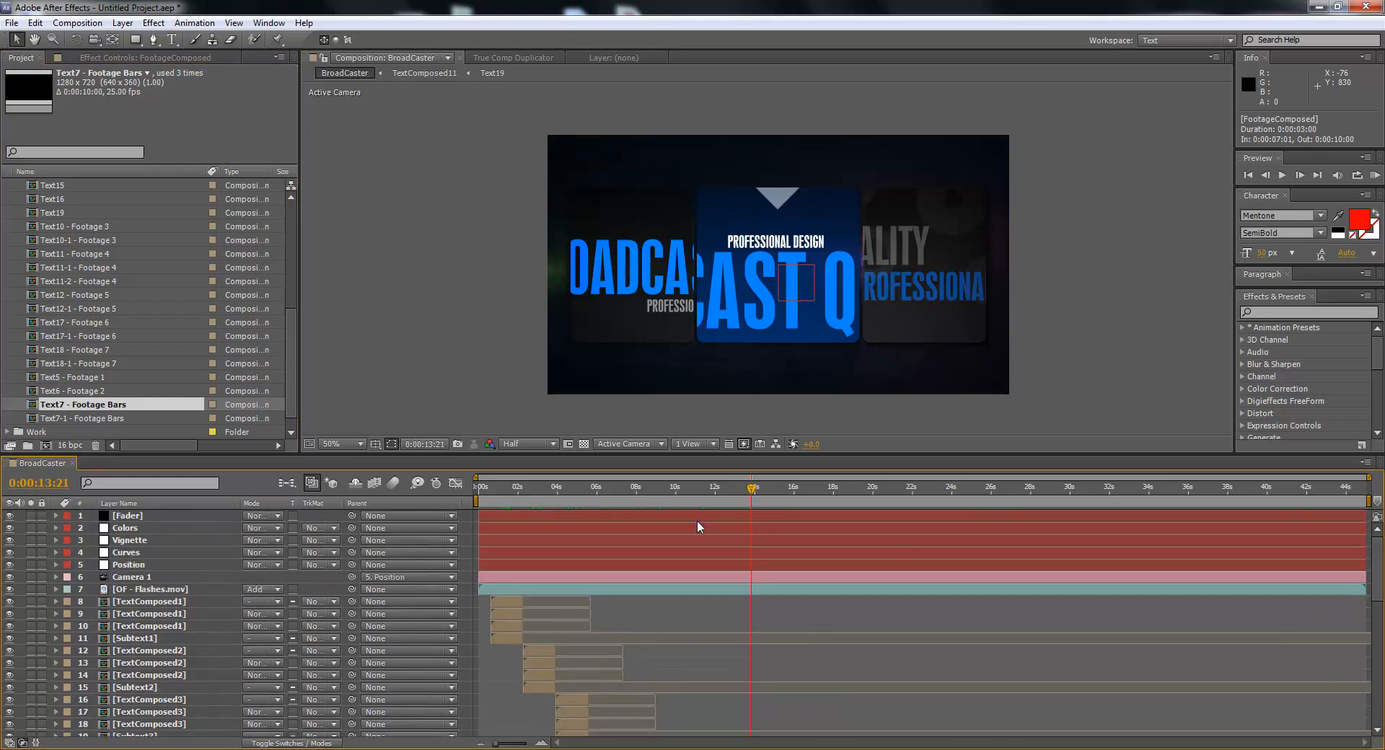
pyautogui.click(505, 490)
pyautogui.scroll(5, 80, 222)
pyautogui.click(72, 281)
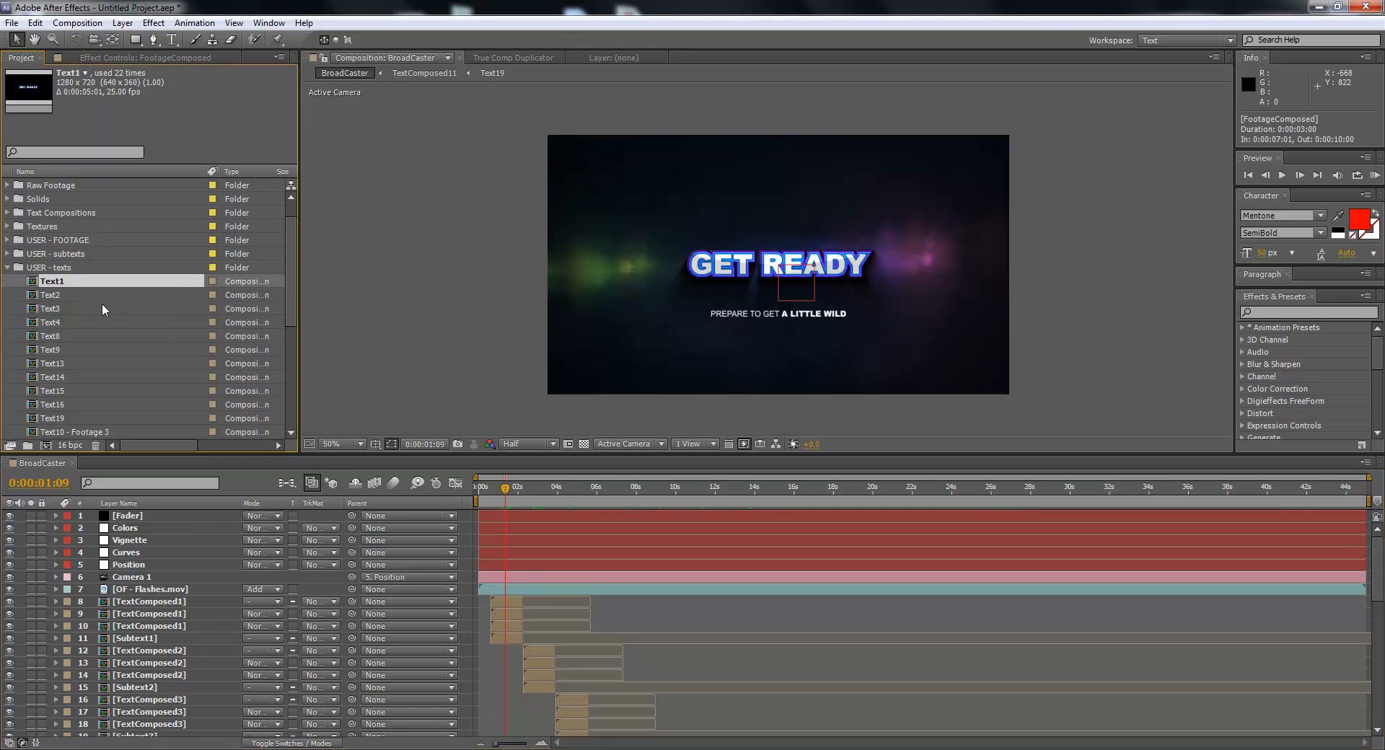
pyautogui.doubleClick(36, 285)
pyautogui.moveTo(618, 501); pyautogui.dragTo(881, 509)
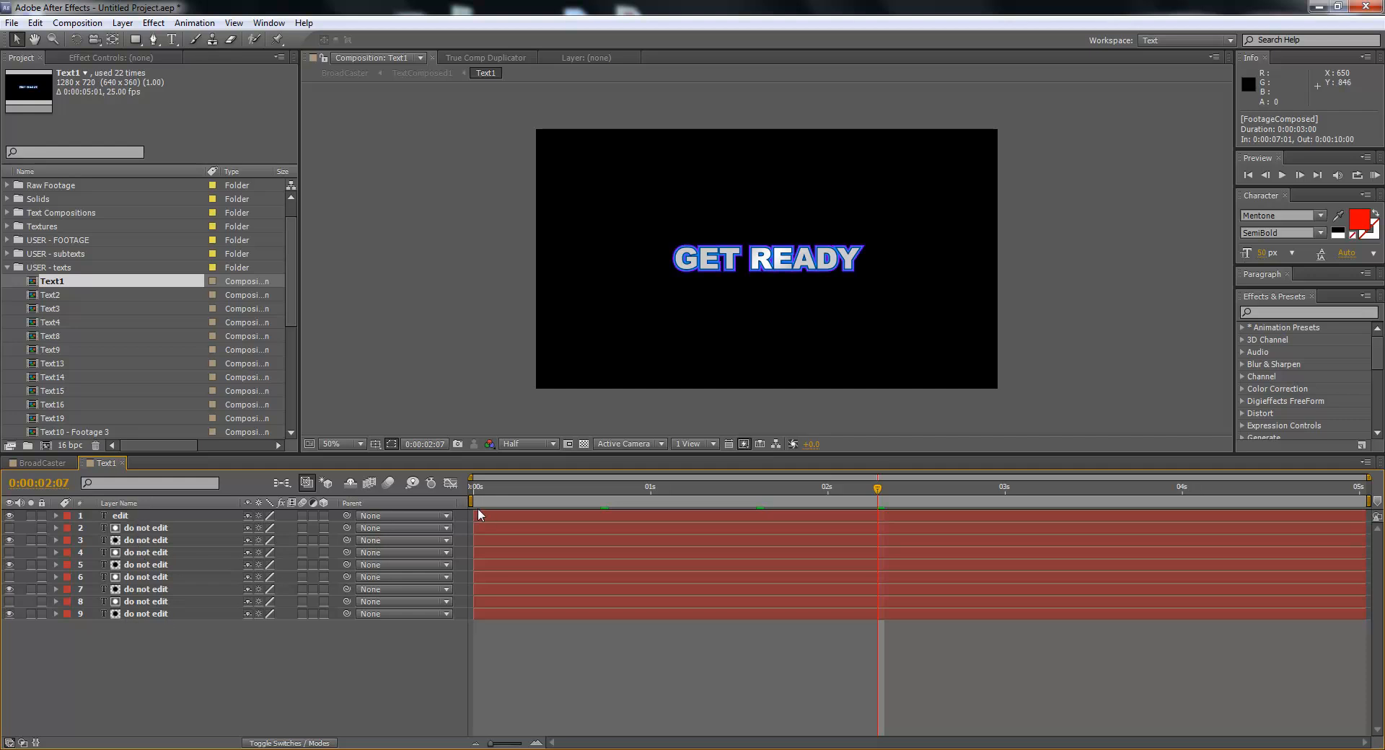
# - Replace the text of Text1's edit layer with SCENEONE, and close the composition to preview the title in BroadCaster at 0:00:01:13
pyautogui.doubleClick(136, 517)
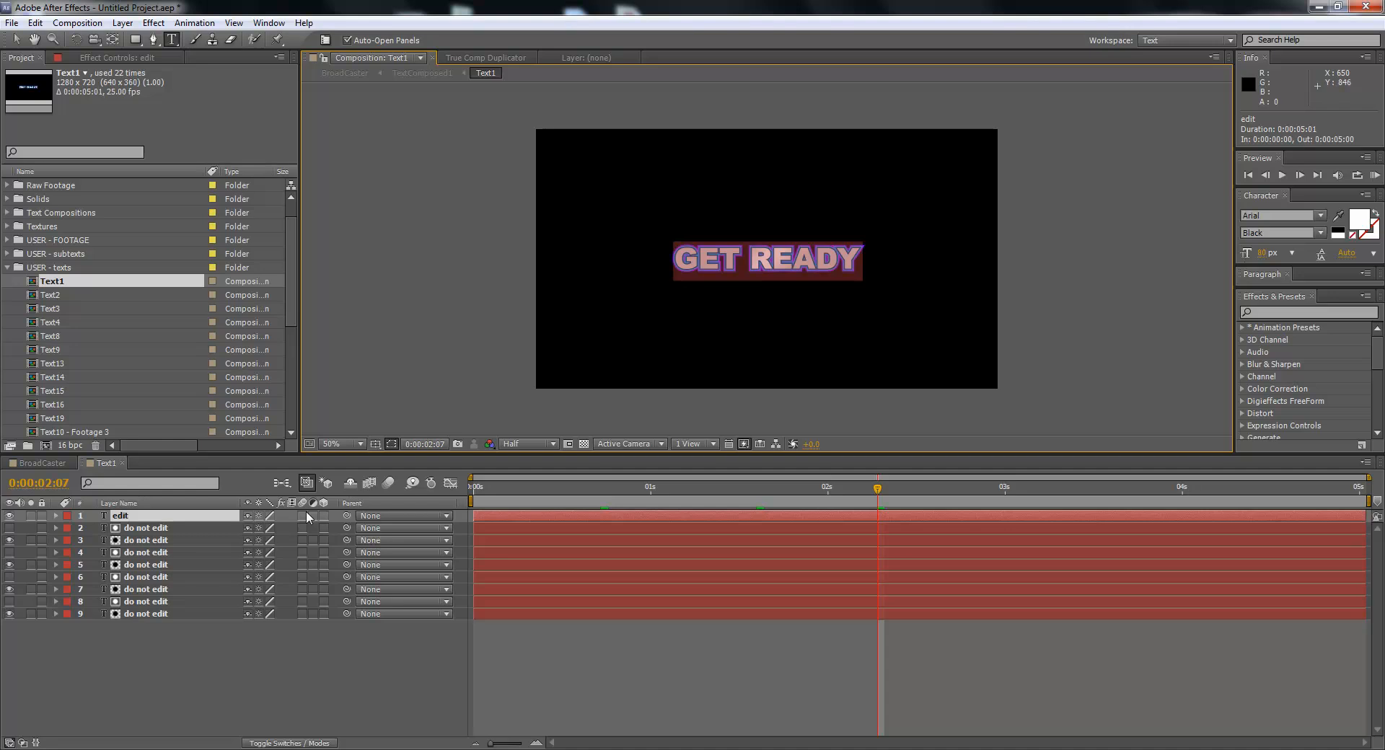
pyautogui.write('SCENE')
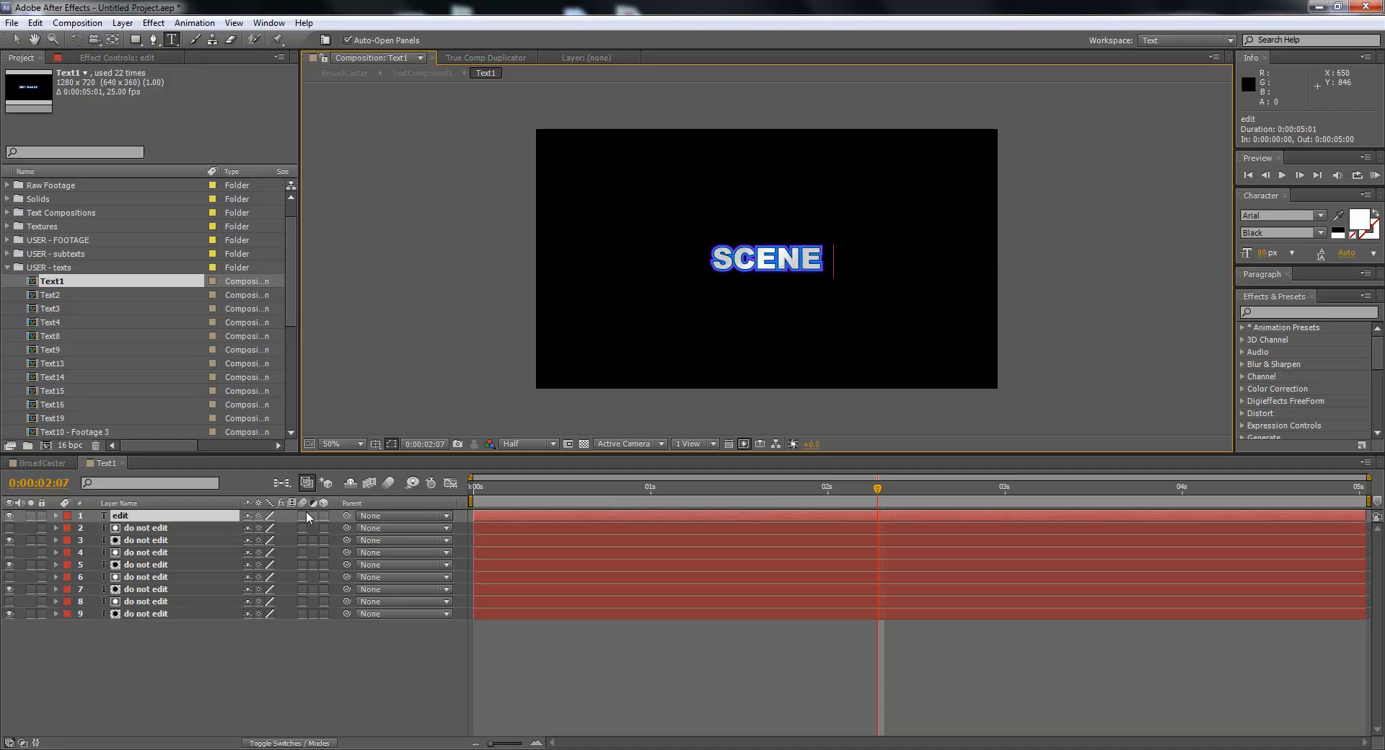
pyautogui.write('ONE')
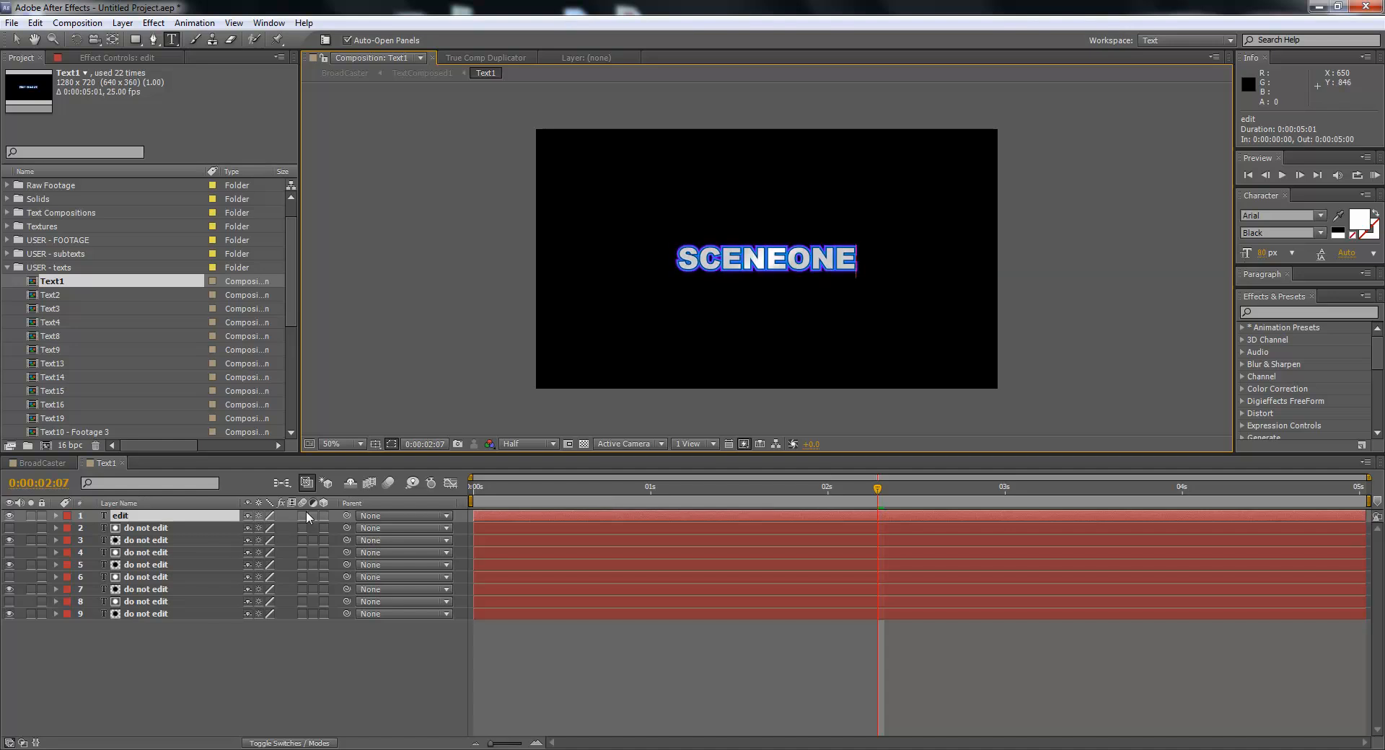
pyautogui.click(151, 706)
pyautogui.click(16, 39)
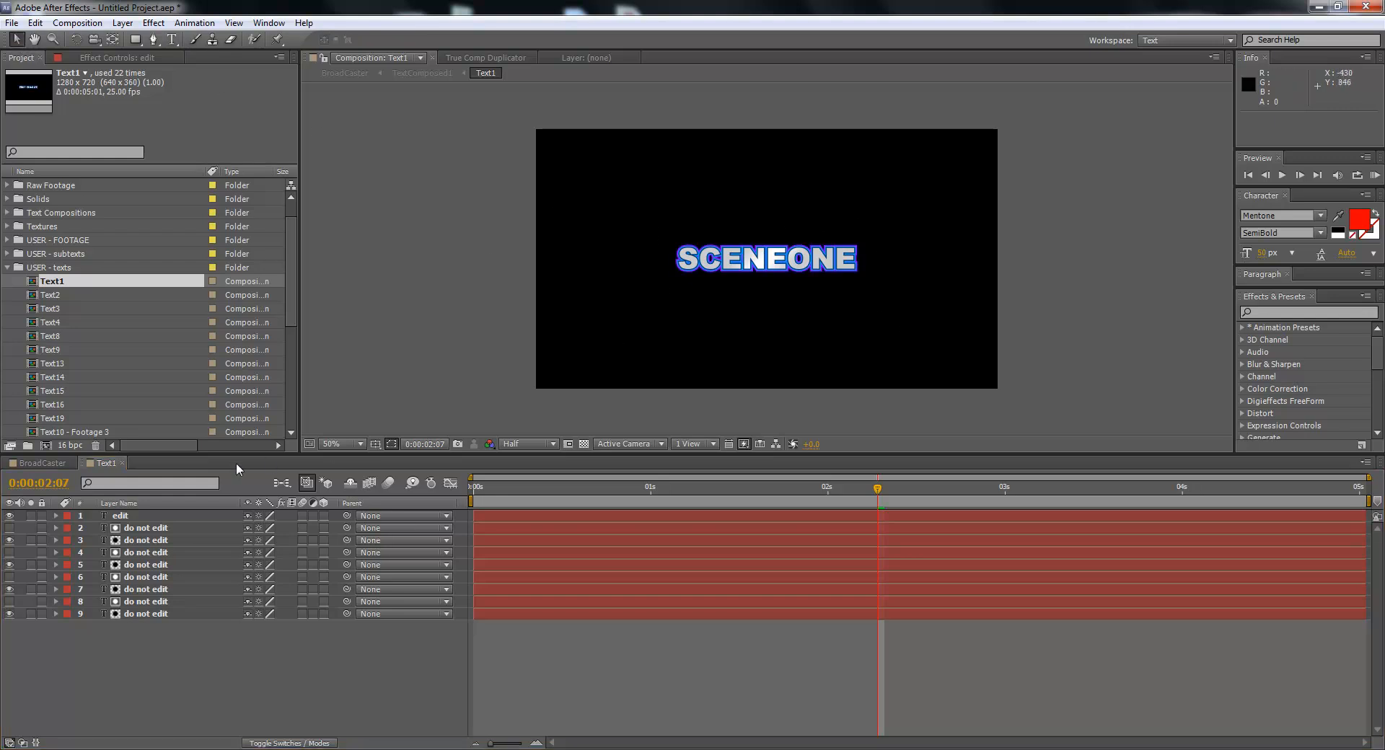
pyautogui.click(122, 464)
pyautogui.click(510, 491)
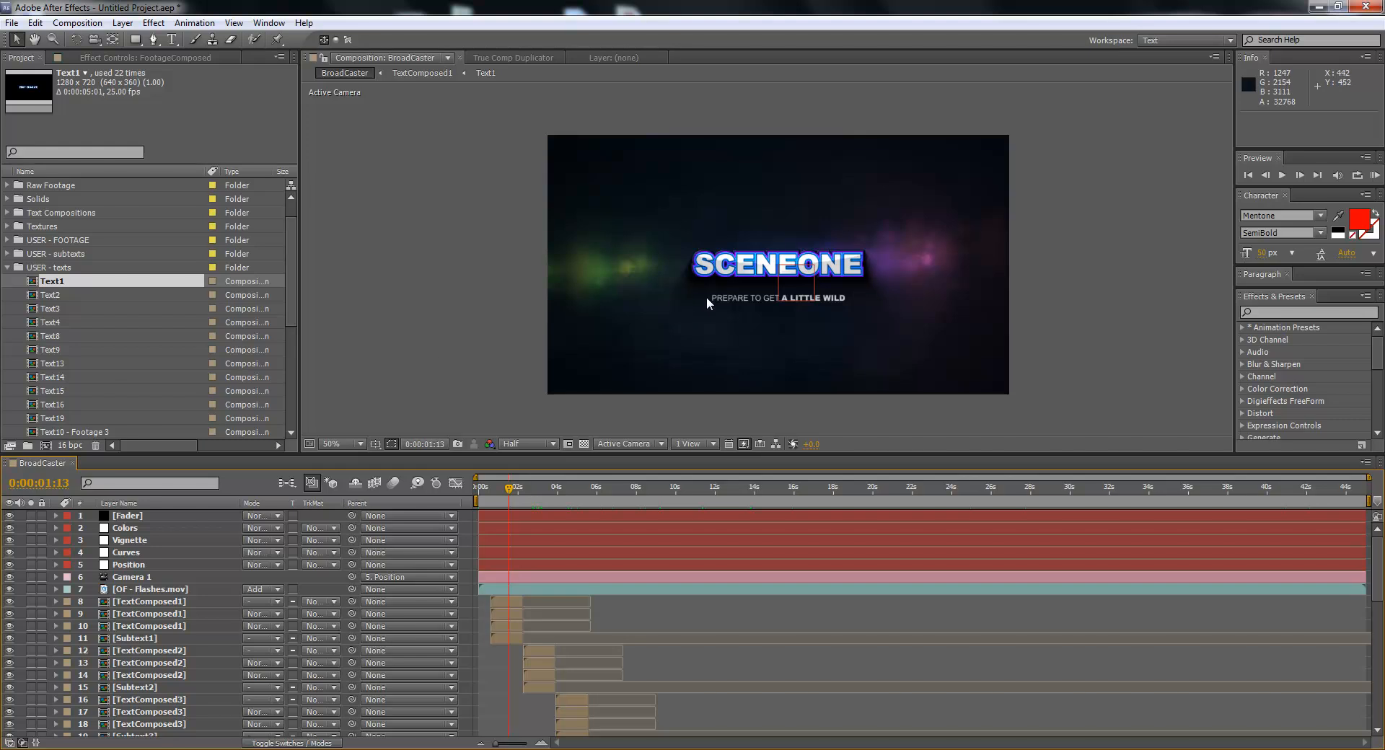
# - Open Subtext1 from the USER - subtexts folder and replace its edit layer's text with "THIS IS SMALL TEXT FOR SCENE1"
pyautogui.click(61, 256)
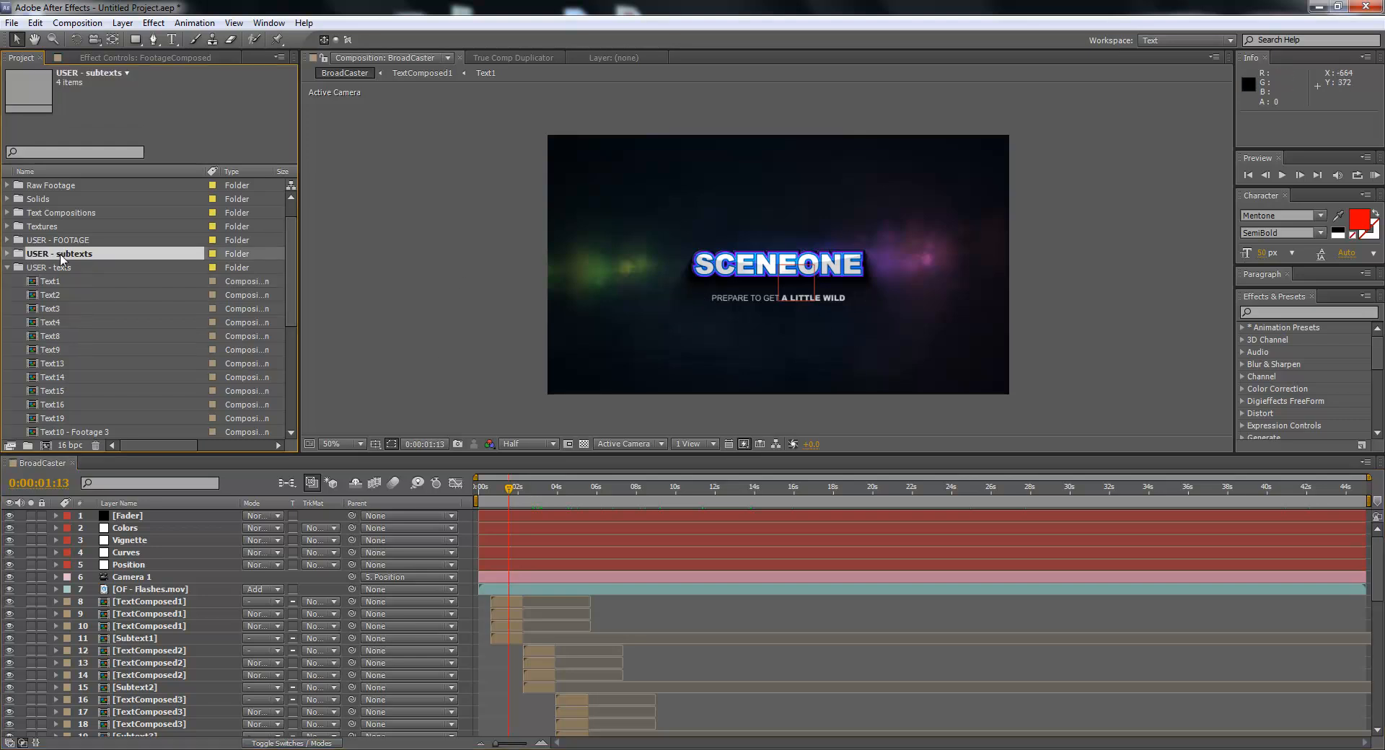
pyautogui.click(8, 255)
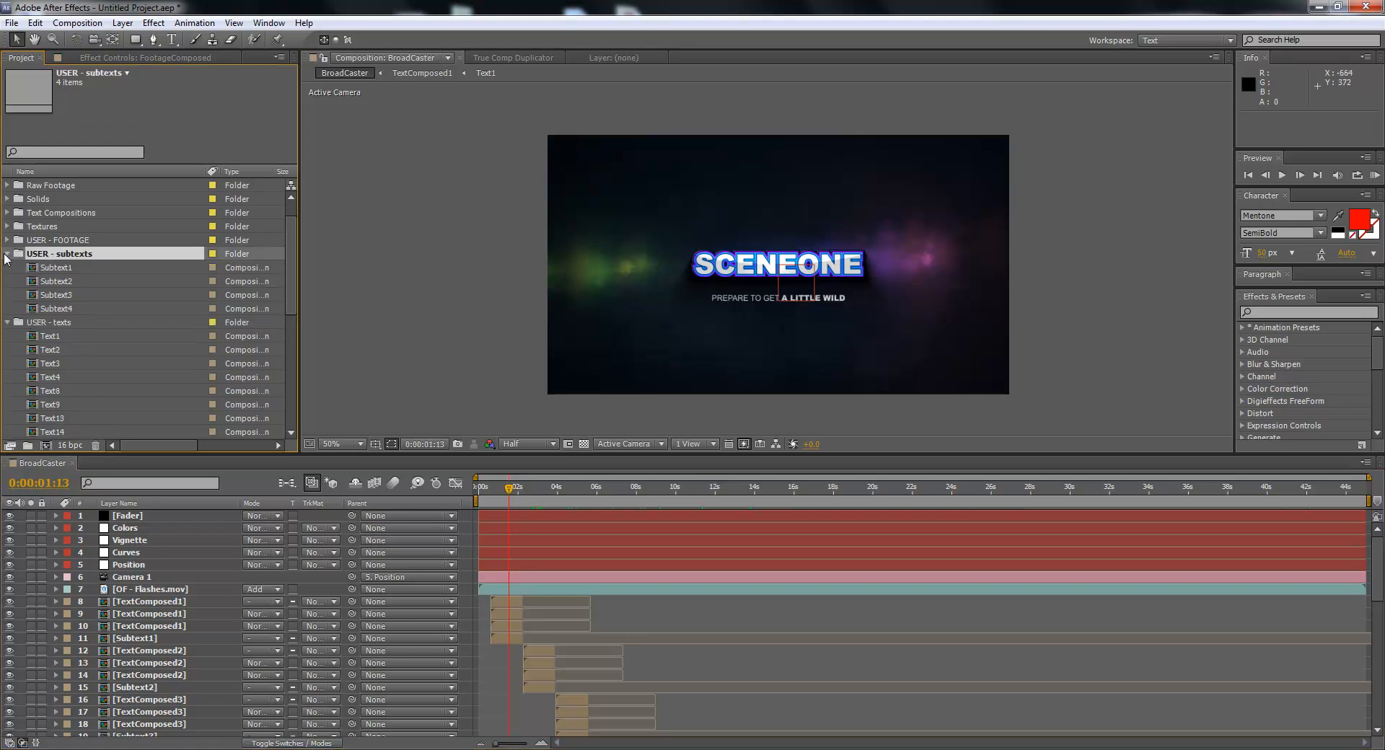
pyautogui.click(70, 269)
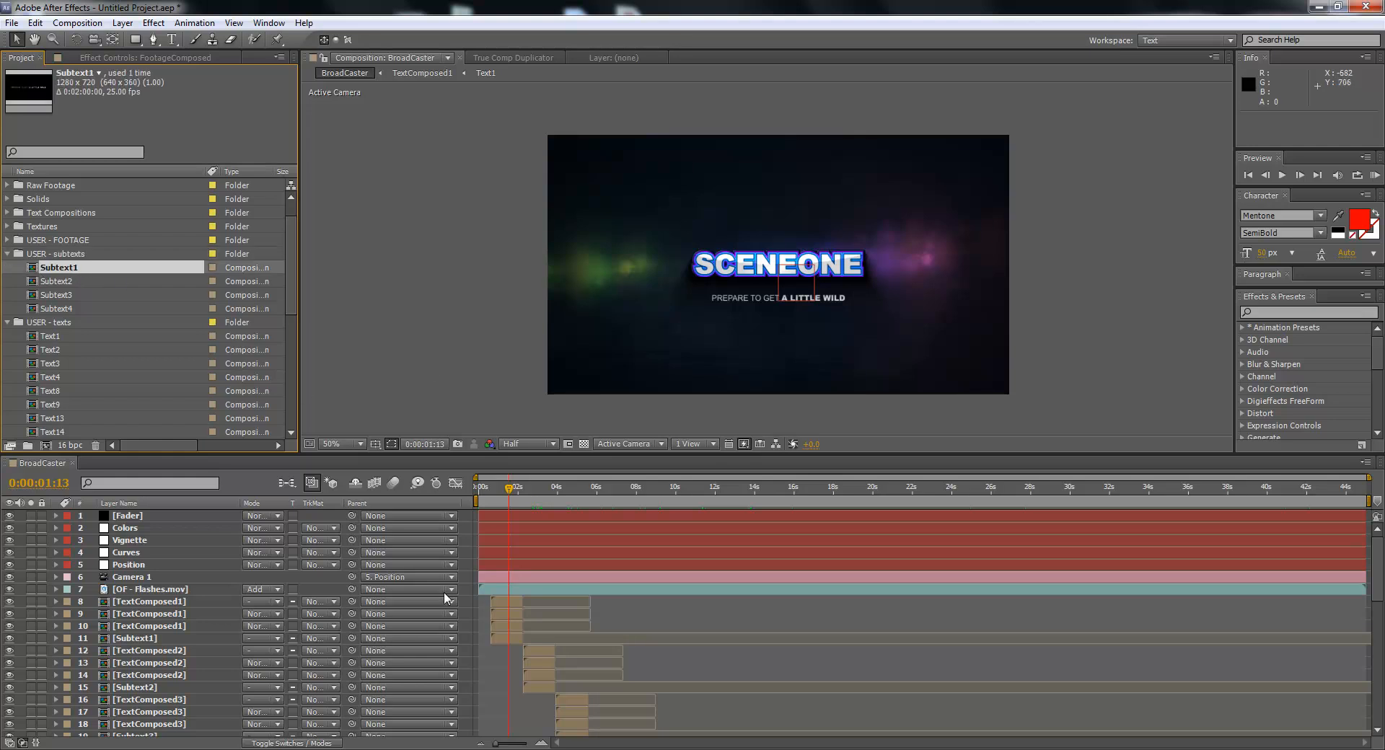
pyautogui.doubleClick(30, 275)
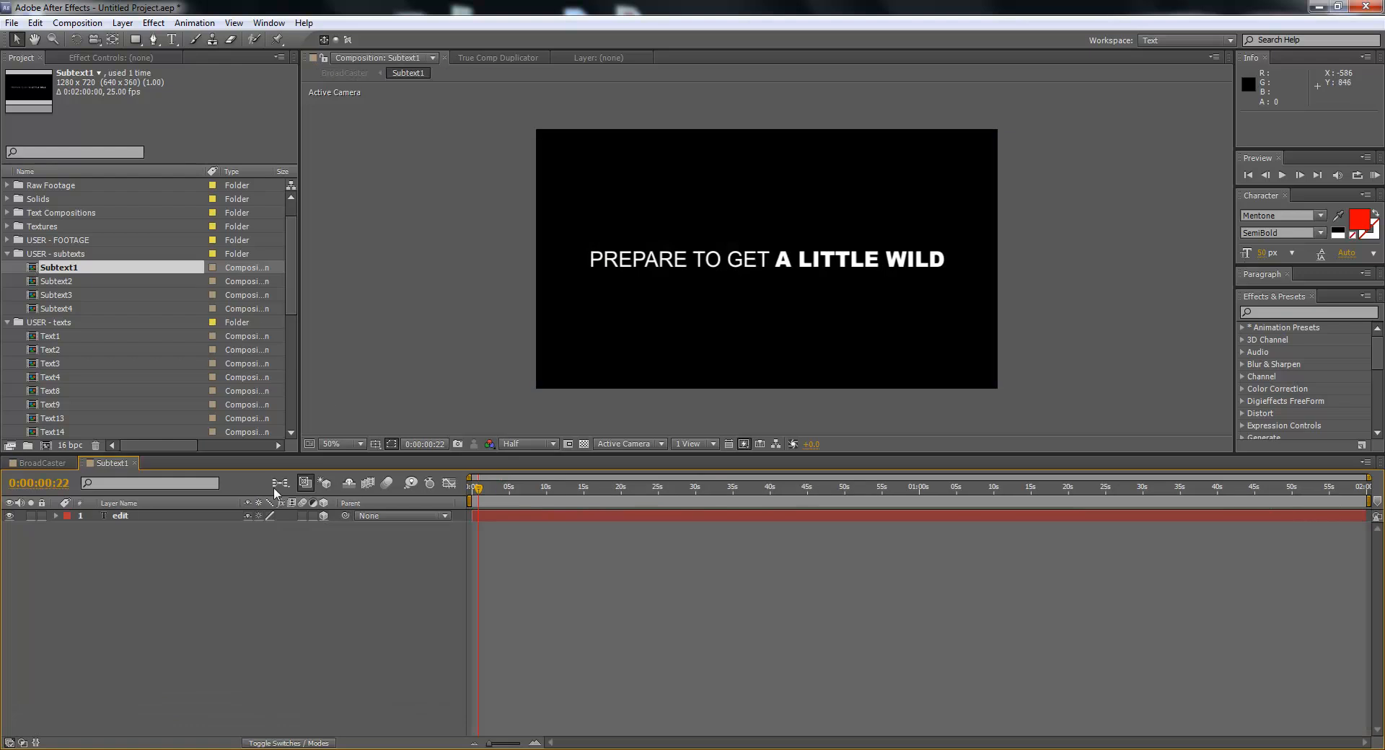
pyautogui.doubleClick(149, 515)
pyautogui.write('THIS ')
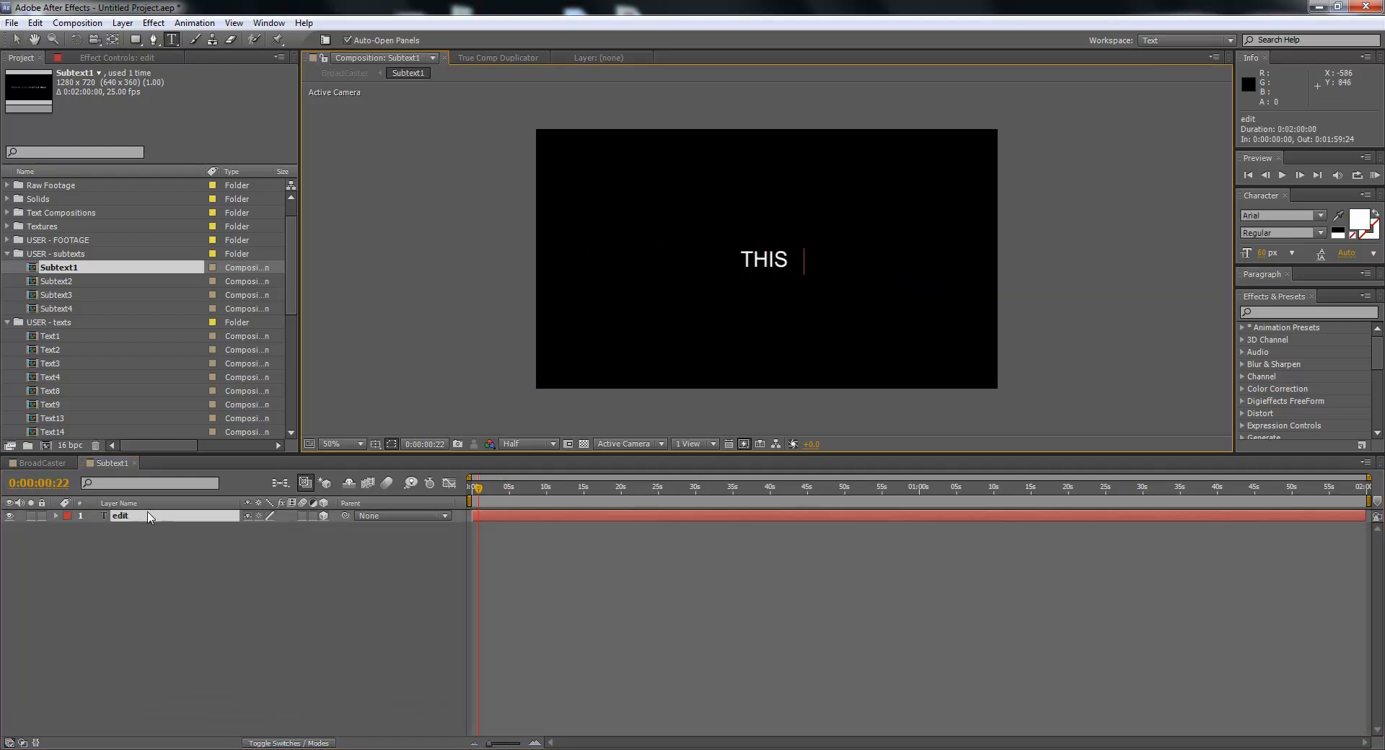
pyautogui.write('IS SMALL TEXT FOR SCENE1')
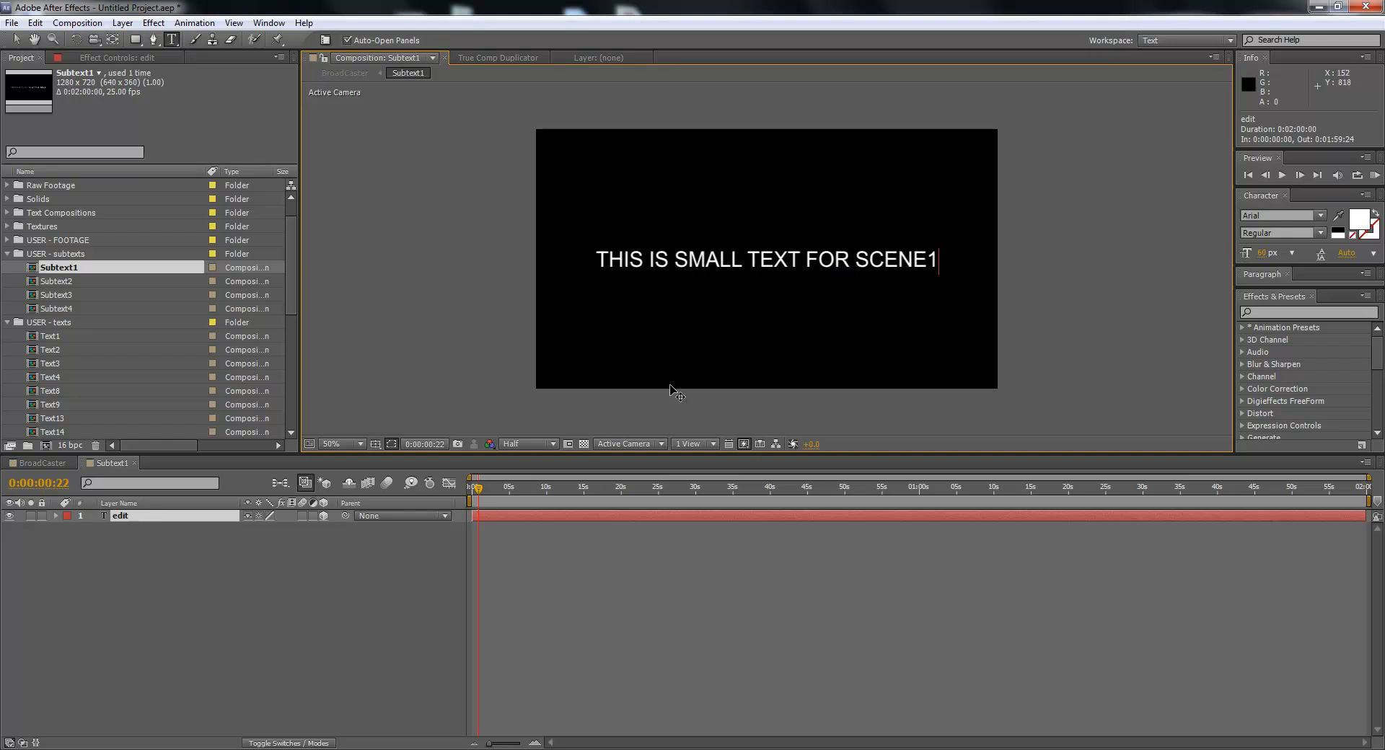
# - Set the font style of the words FOR SCENE1 in the subtext to Arial Black
pyautogui.moveTo(805, 262); pyautogui.dragTo(940, 267)
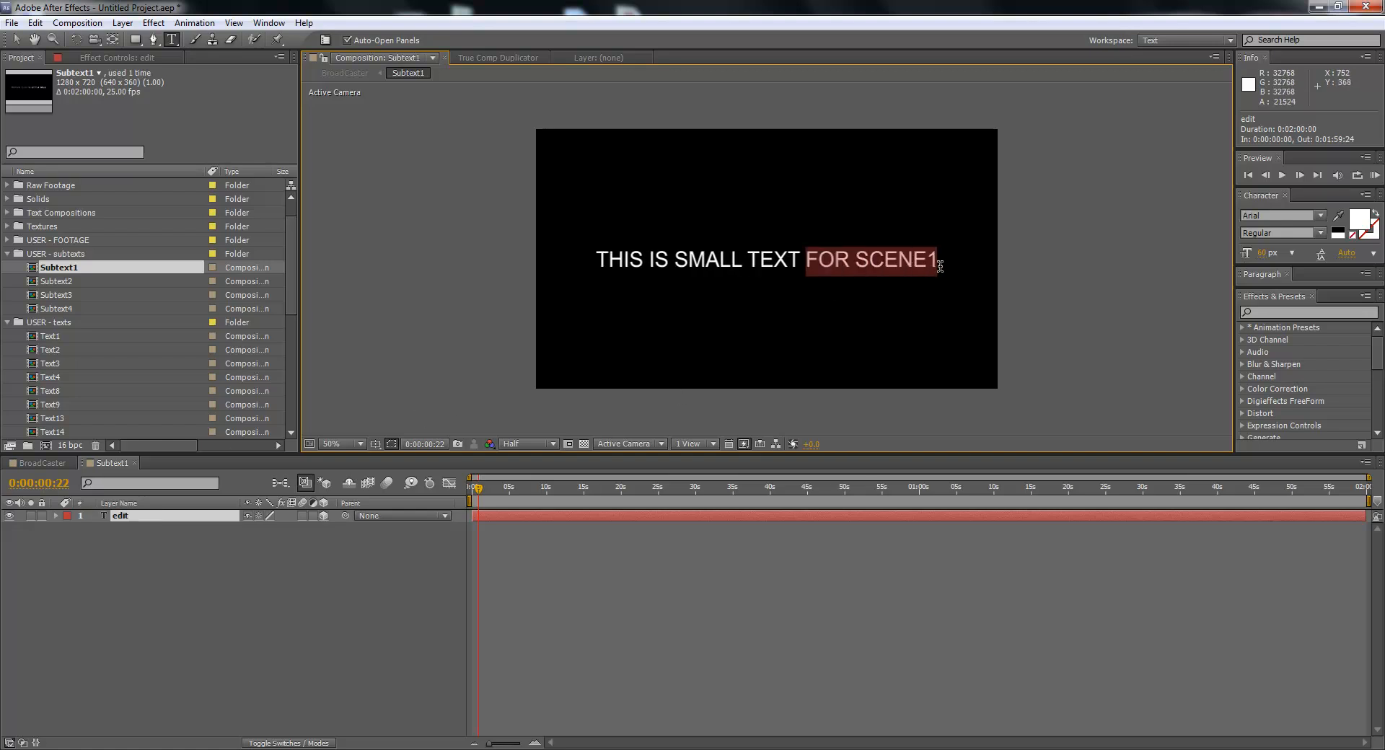
pyautogui.click(1320, 233)
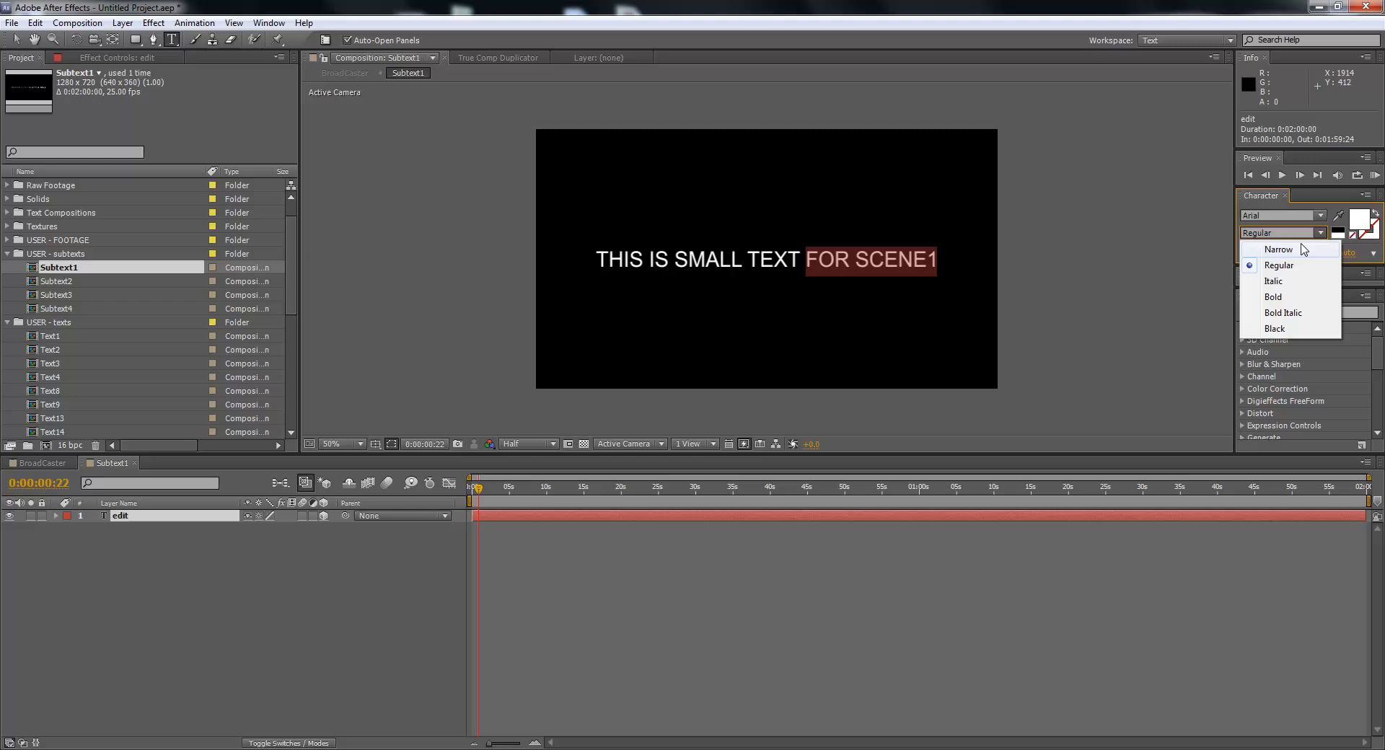
pyautogui.click(1273, 297)
pyautogui.click(1321, 233)
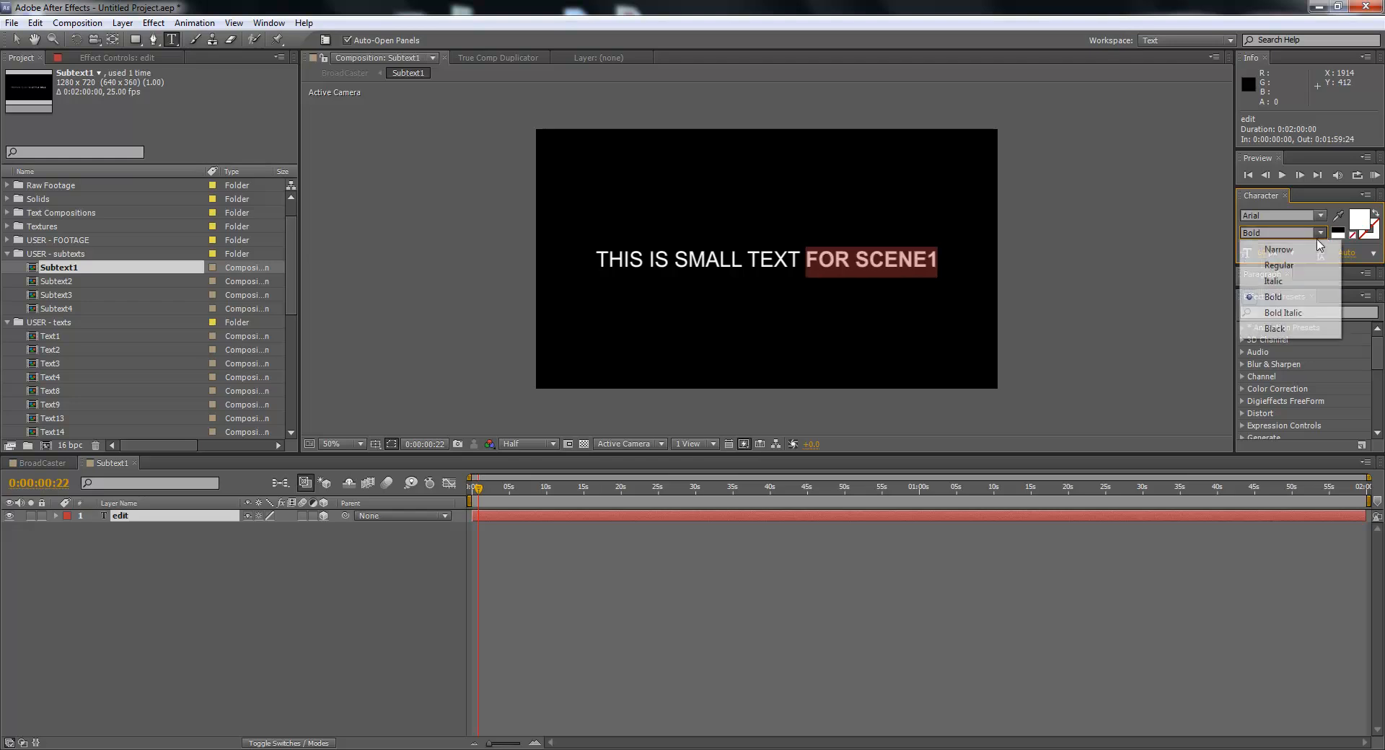
pyautogui.click(1274, 328)
pyautogui.click(897, 541)
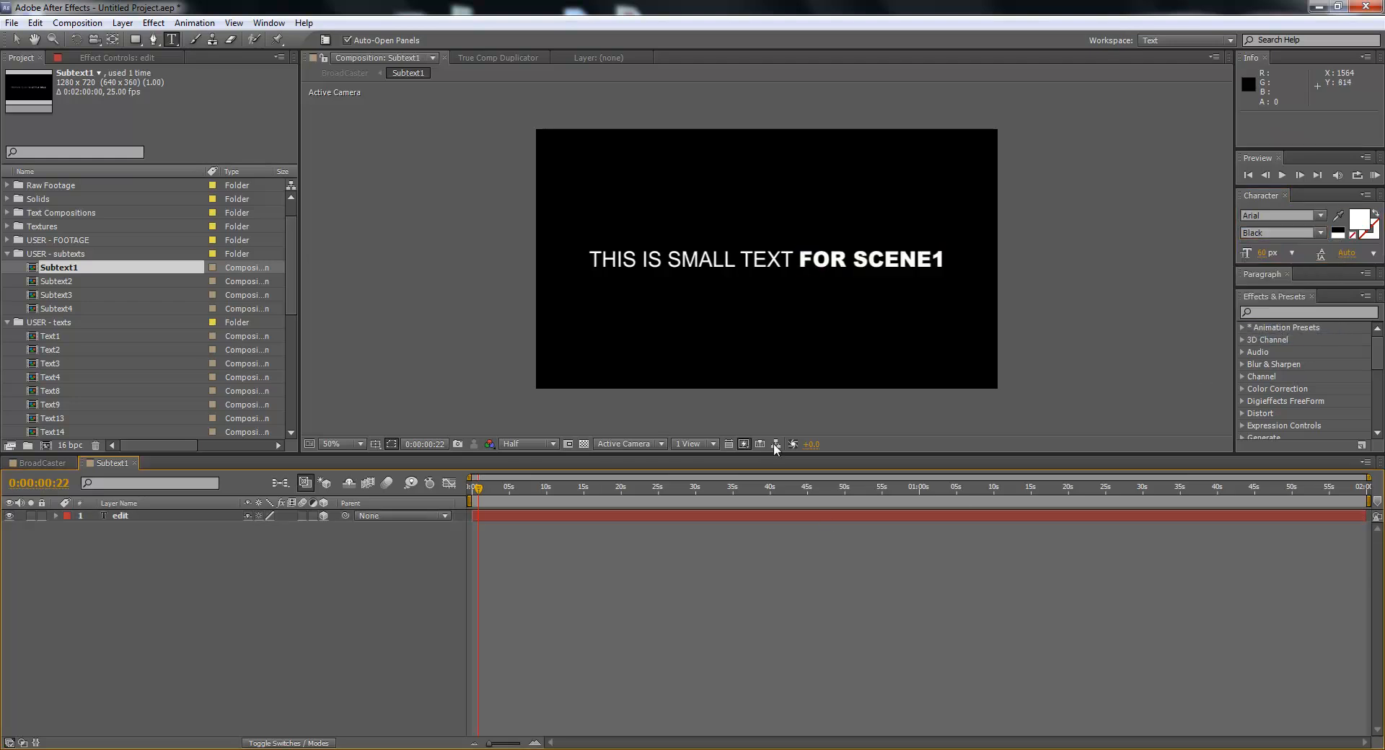
# - Close Subtext1 and examine the edited title and subtext in BroadCaster at 100% magnification with the 4 Views layout
pyautogui.click(133, 462)
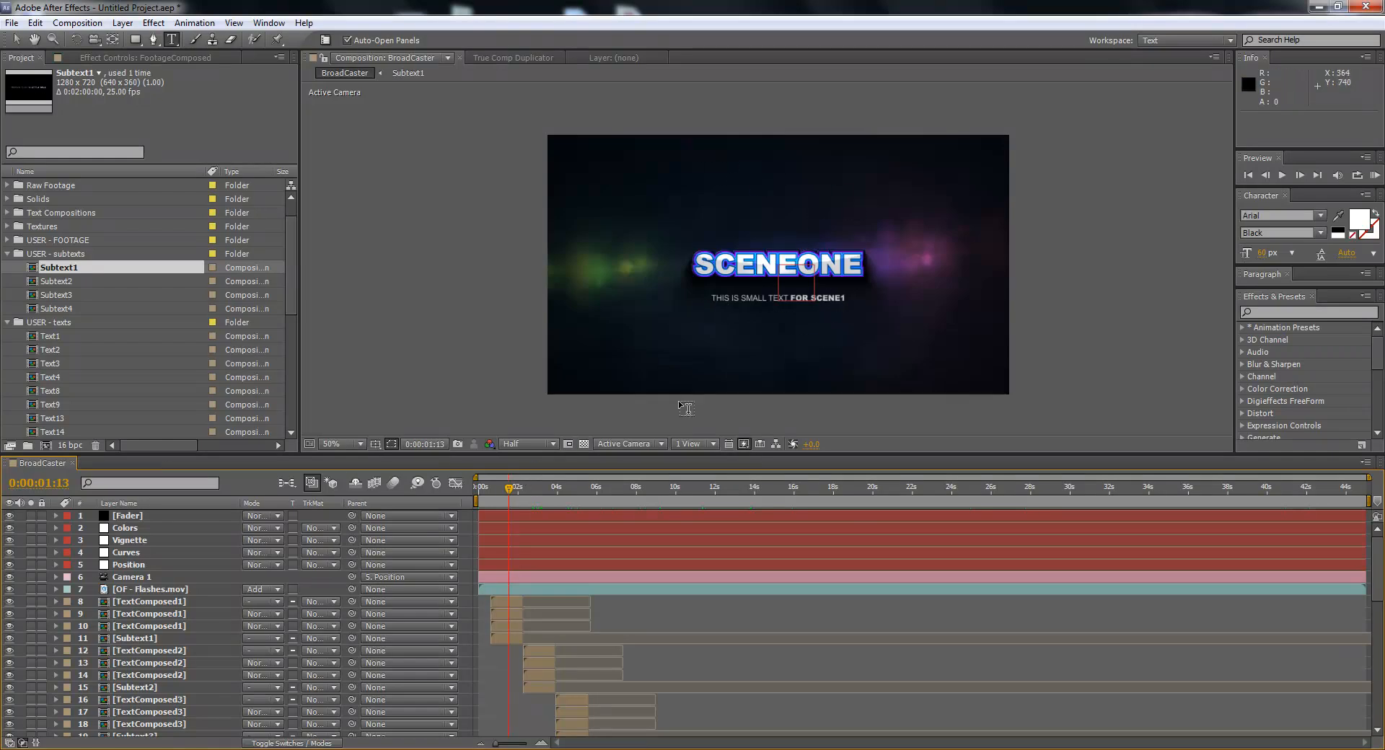
pyautogui.press(',')
pyautogui.press(',')
pyautogui.press(',')
pyautogui.scroll(3, 713, 347)
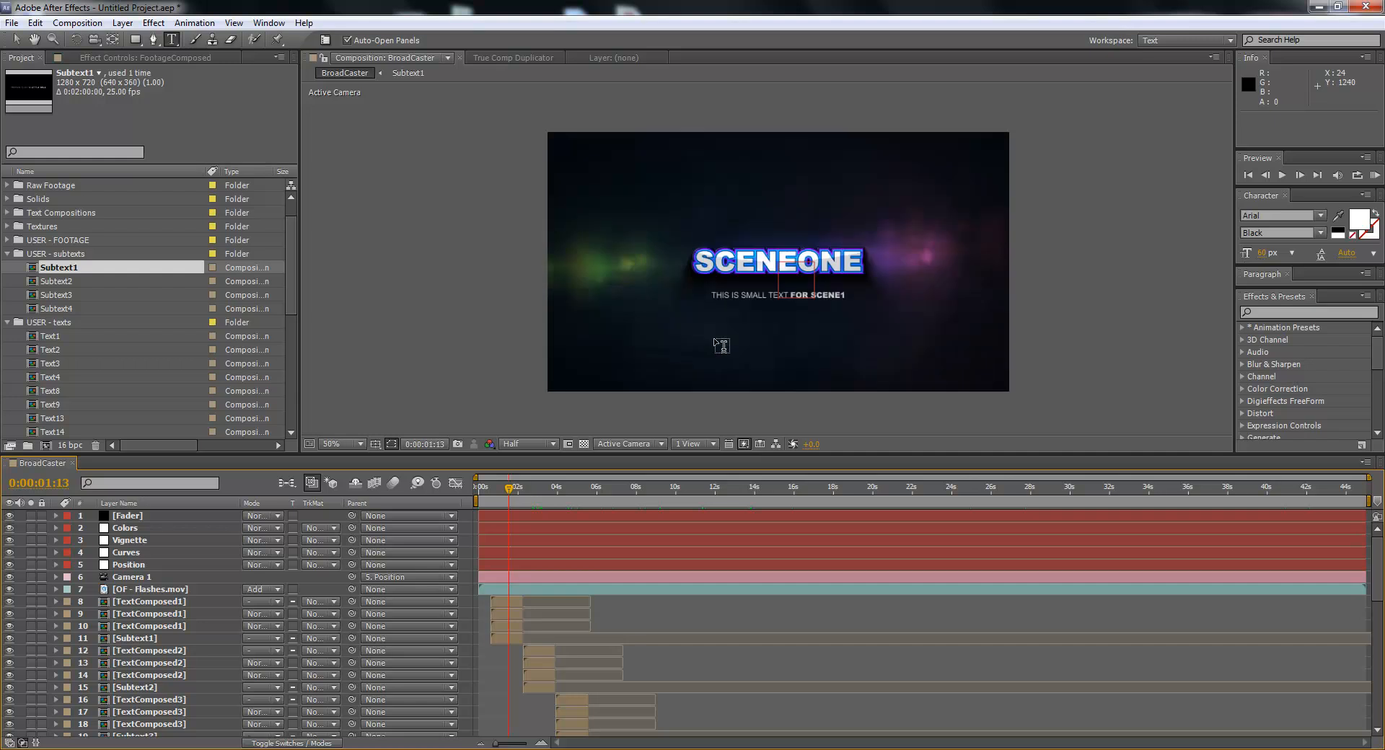
pyautogui.click(16, 39)
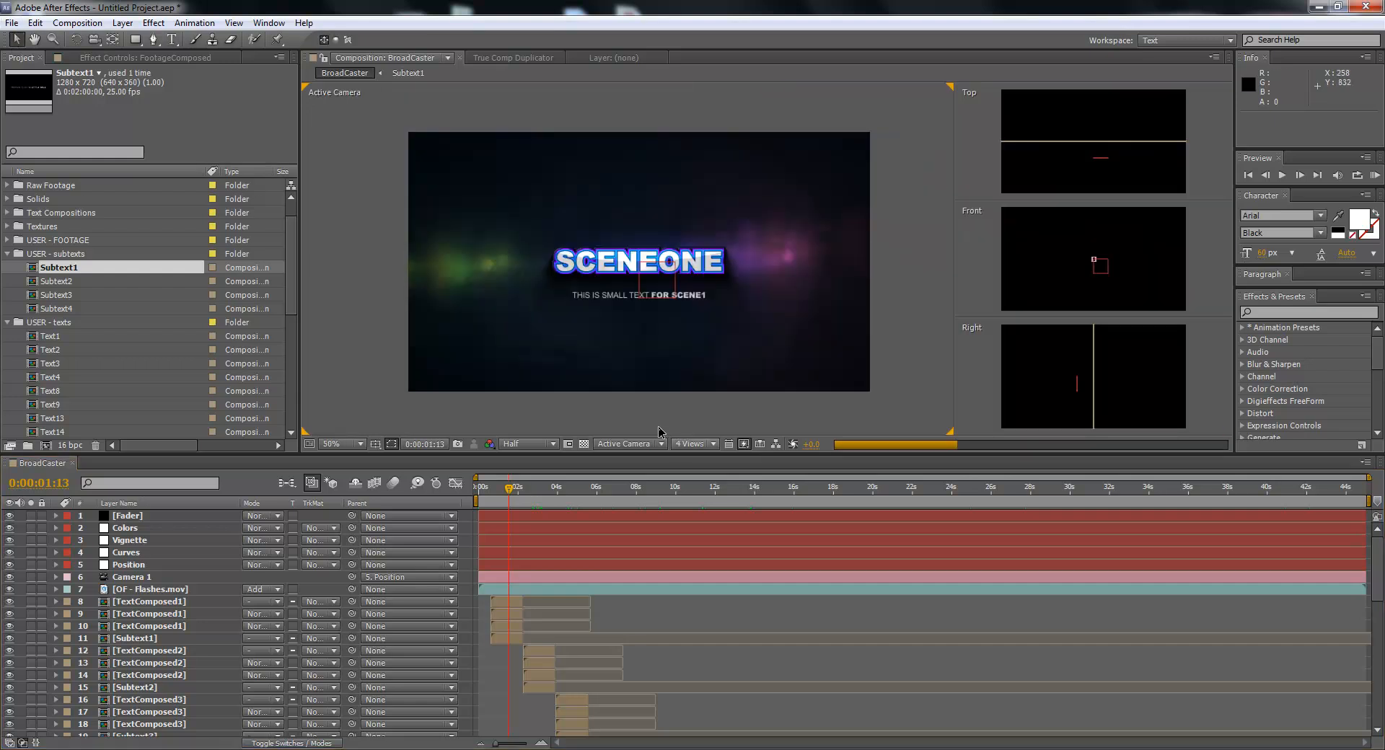
pyautogui.scroll(2, 686, 366)
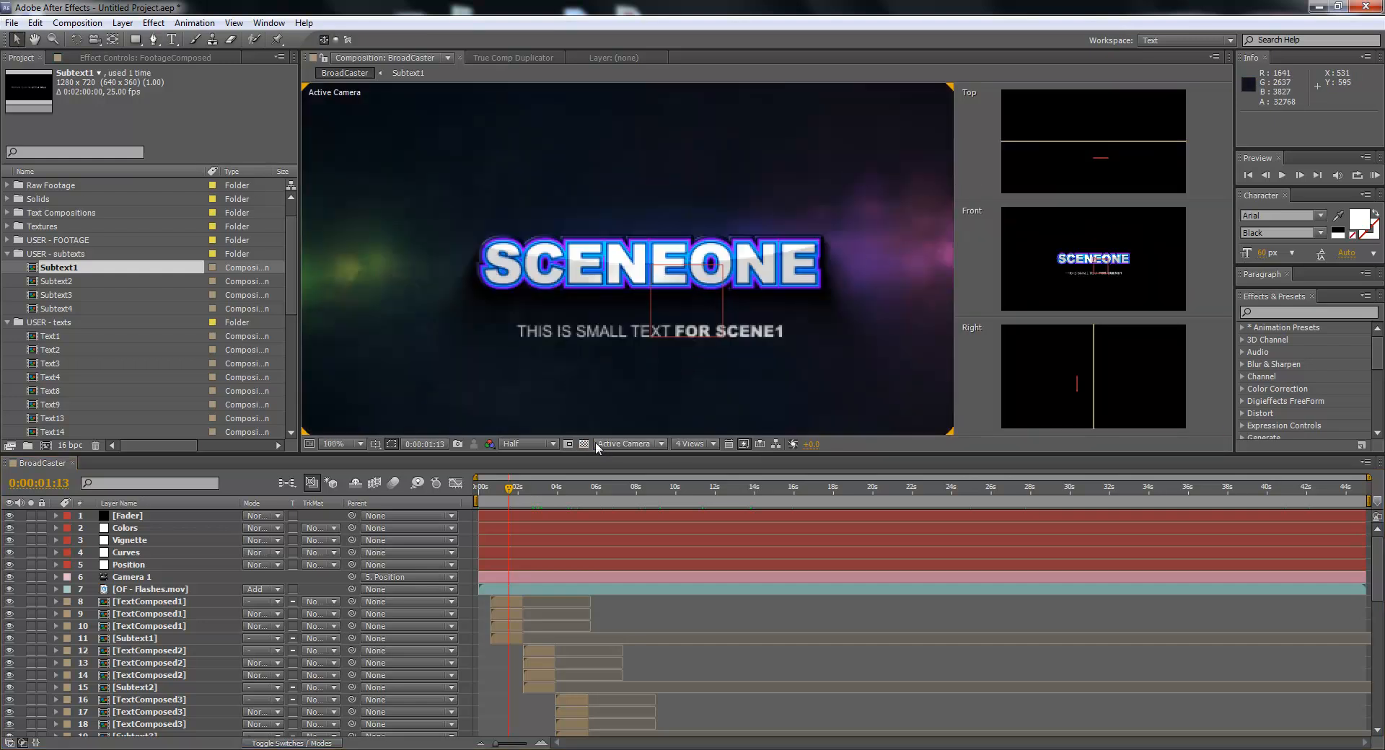
# - Switch the composition preview to the 1 View layout at 50% magnification and enlarge the timeline area
pyautogui.click(689, 447)
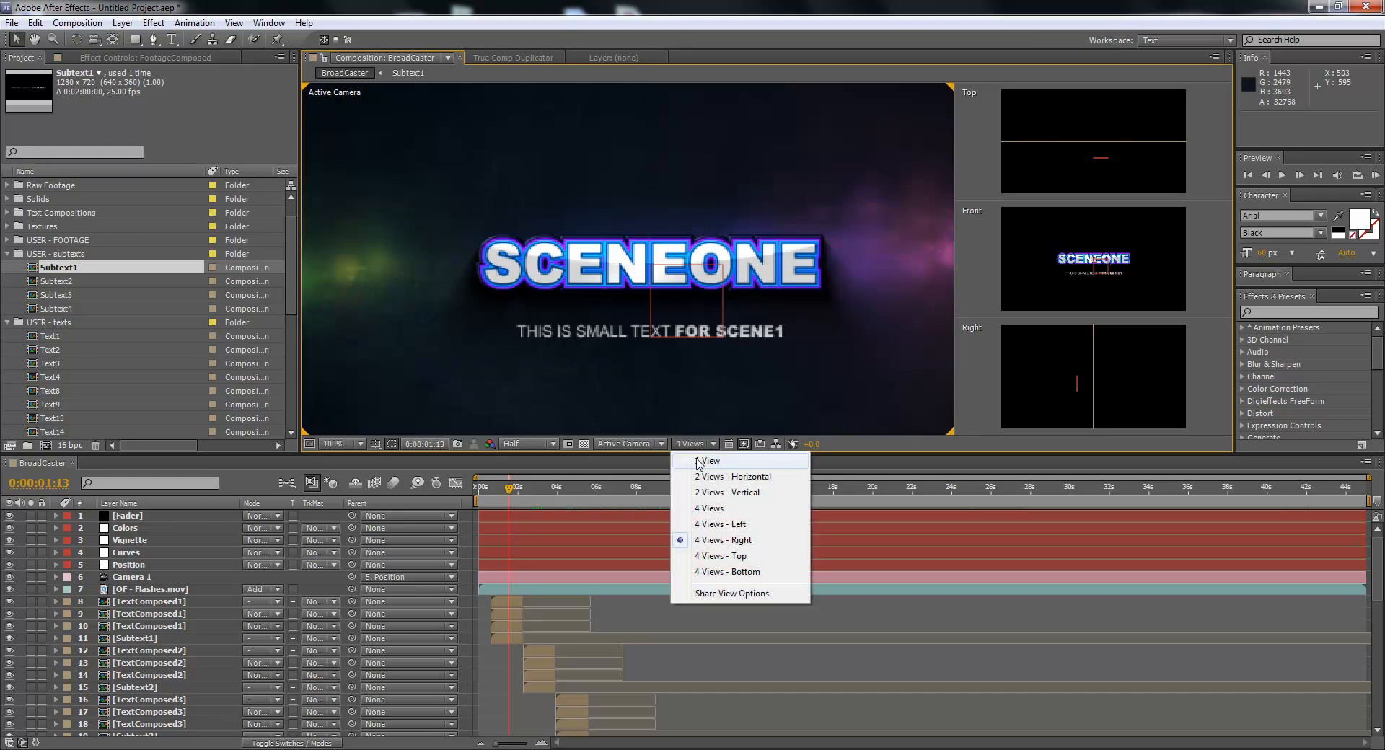
pyautogui.click(694, 456)
pyautogui.scroll(-2, 434, 332)
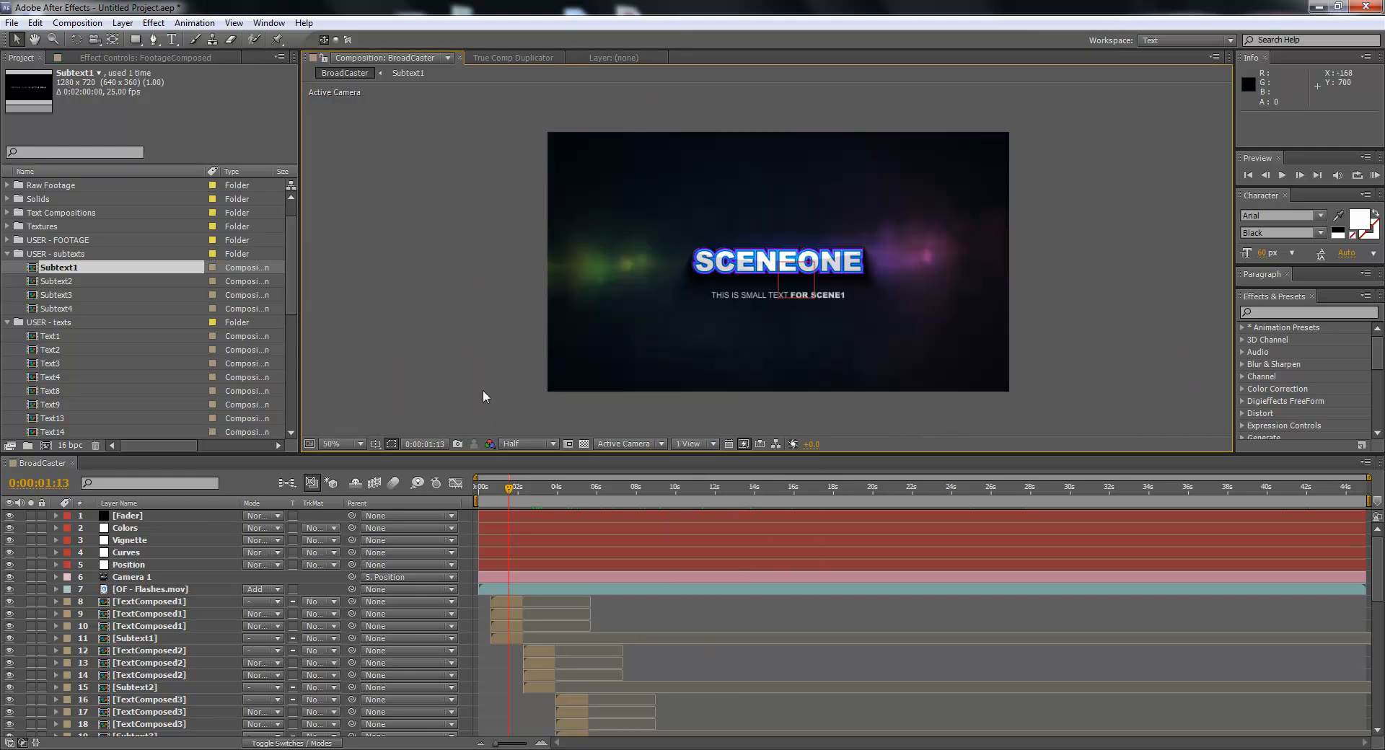
pyautogui.moveTo(798, 455); pyautogui.dragTo(804, 408)
# - Go to 0:00:19:17 in BroadCaster and select the FootageComposed 3 layer
pyautogui.moveTo(1377, 555); pyautogui.dragTo(1382, 629)
pyautogui.scroll(-1, 881, 467)
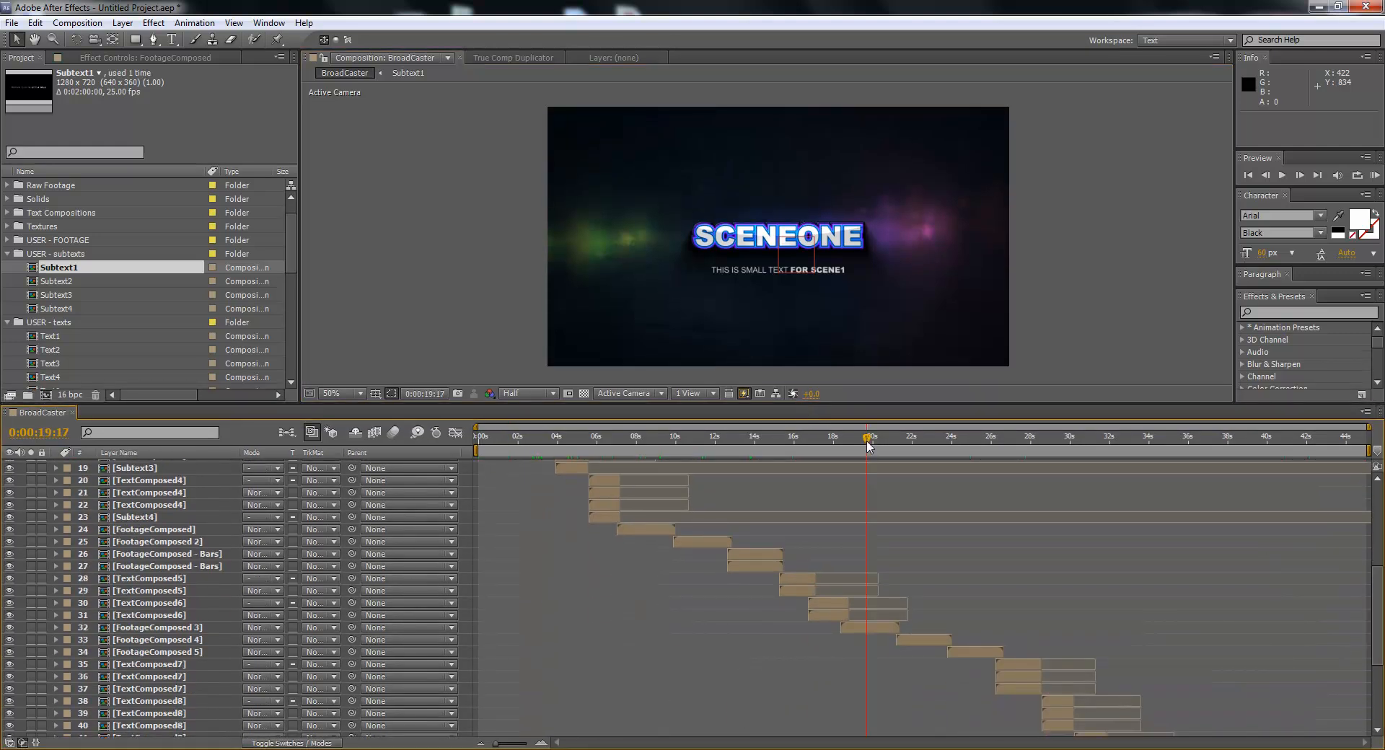
pyautogui.click(868, 442)
pyautogui.click(868, 630)
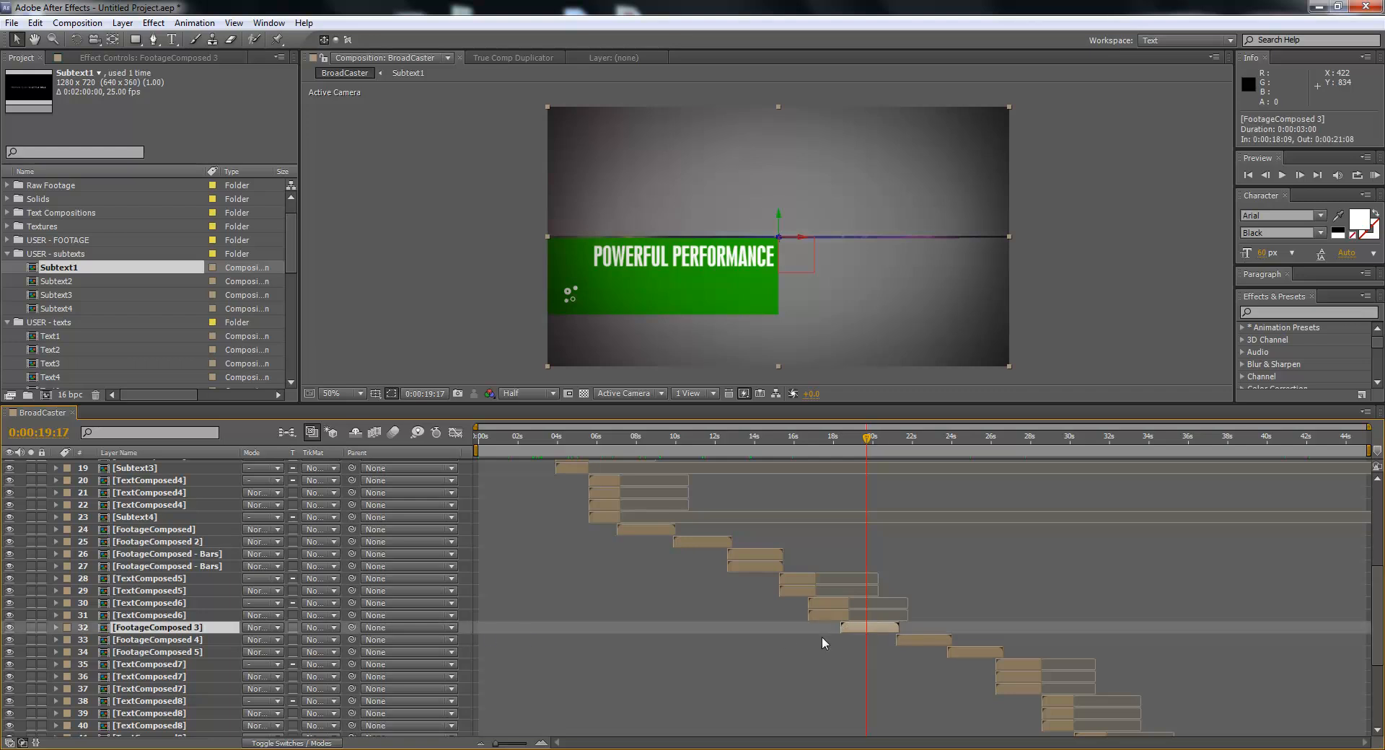
# - Locate Text10 - Footage 3 and Text10-1 - Footage 3 in the USER - texts folder, and preview their titles in BroadCaster at 0:00:20:05
pyautogui.click(8, 254)
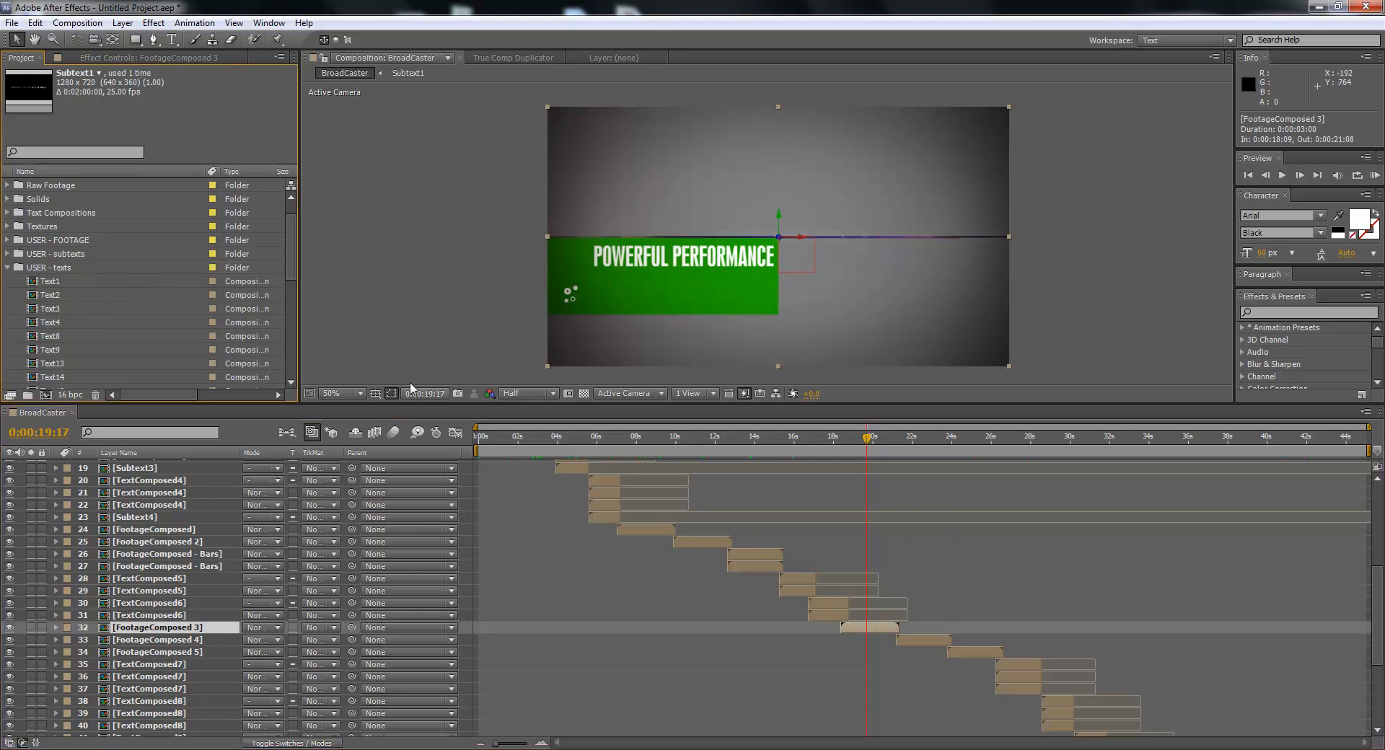
pyautogui.scroll(-3, 288, 284)
pyautogui.click(101, 309)
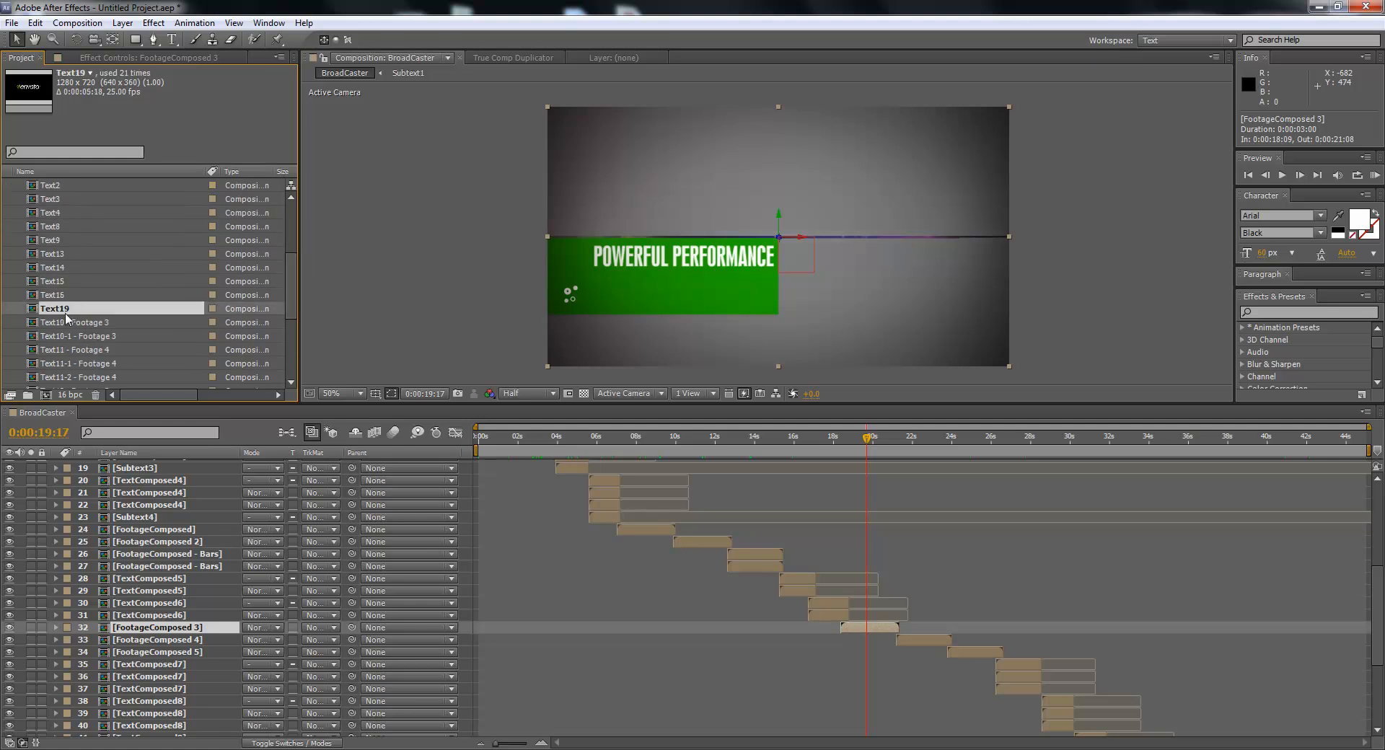
pyautogui.scroll(-2, 72, 330)
pyautogui.click(92, 241)
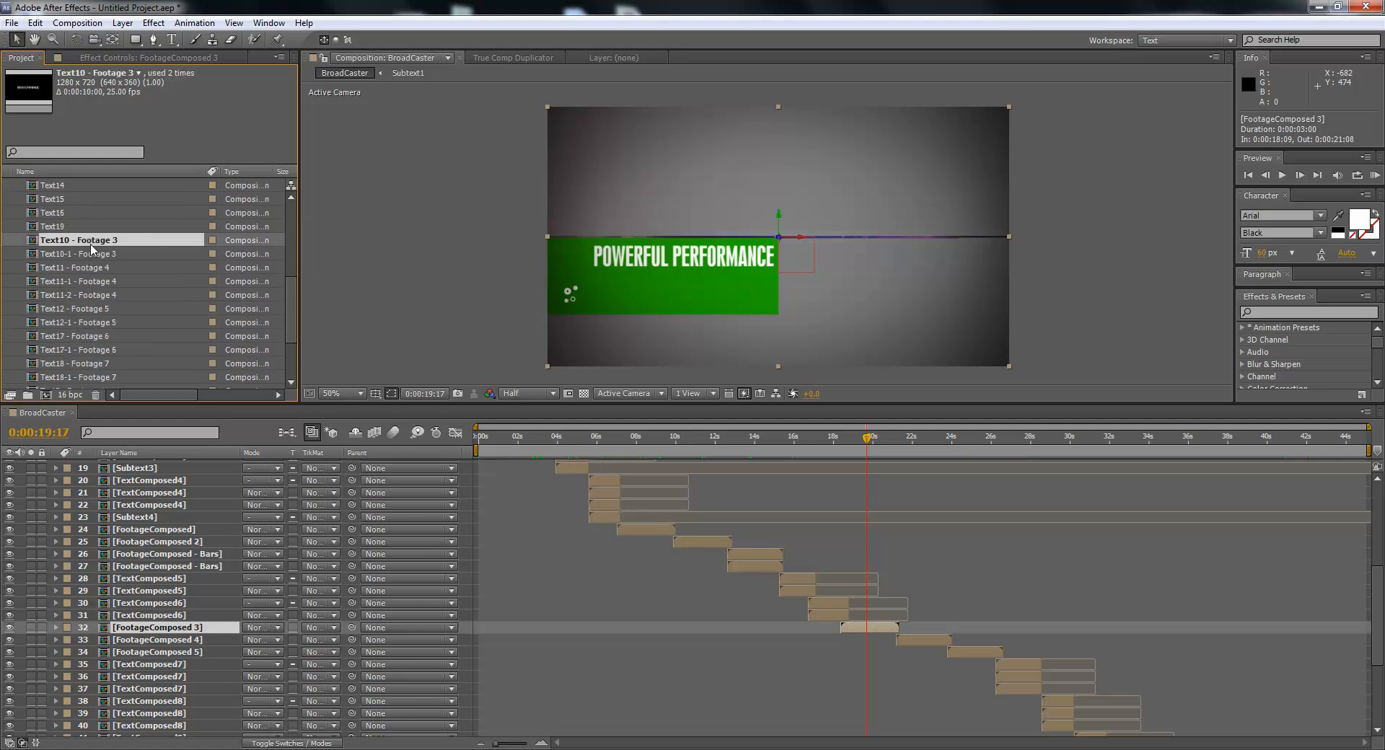
pyautogui.click(94, 256)
pyautogui.click(94, 243)
pyautogui.click(91, 253)
pyautogui.click(93, 243)
pyautogui.moveTo(869, 442); pyautogui.dragTo(876, 439)
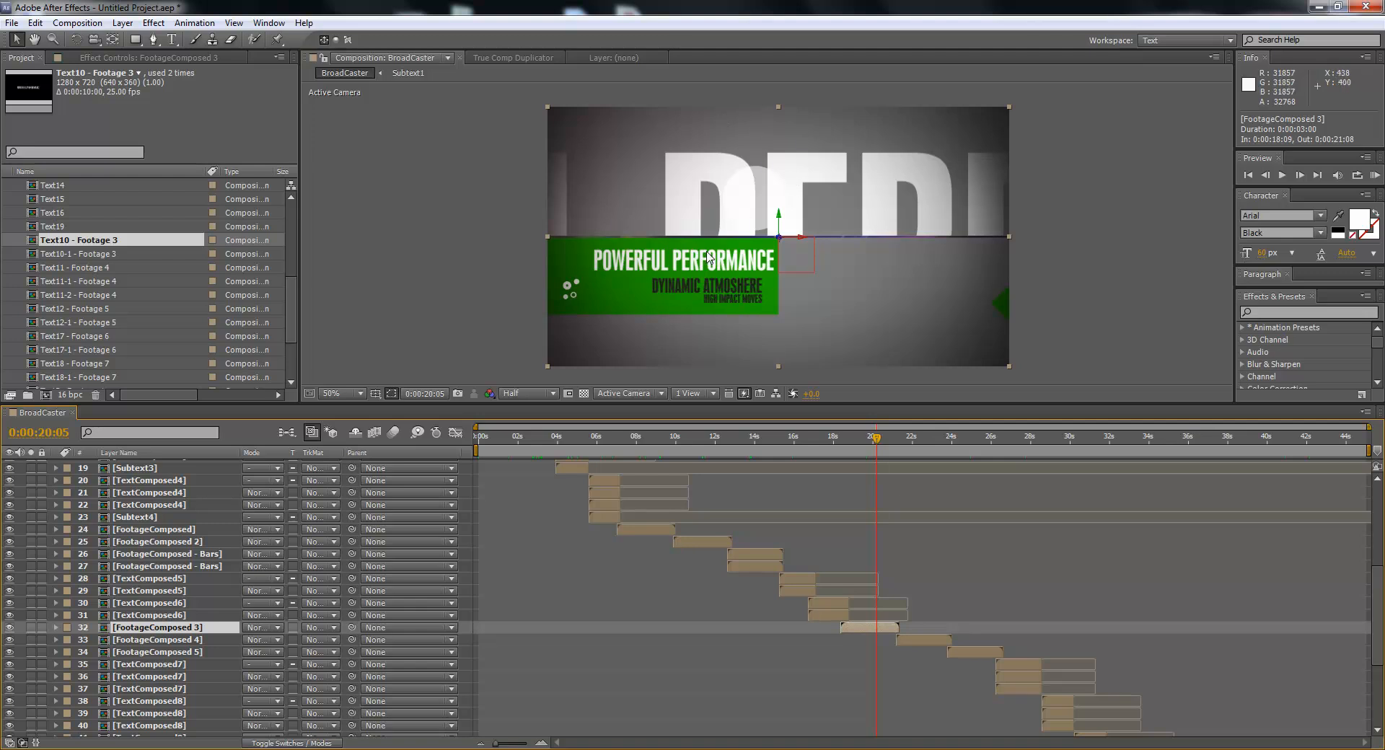
# - Open Text10 - Footage 3 and Text10-1 - Footage 3 together, and hide the title/action safe guides in Text10 - Footage 3
pyautogui.keyDown('shift'); pyautogui.click(89, 252); pyautogui.keyUp('shift')
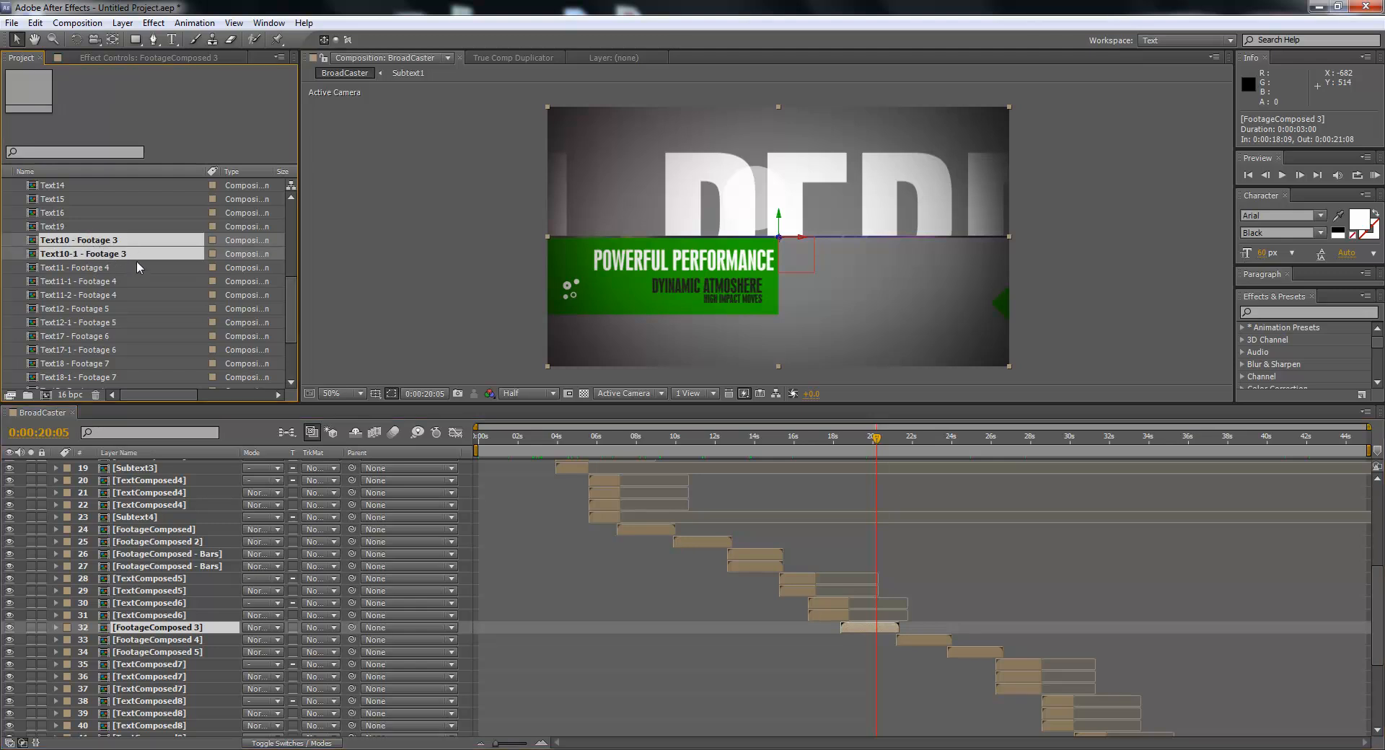
pyautogui.doubleClick(32, 244)
pyautogui.click(128, 412)
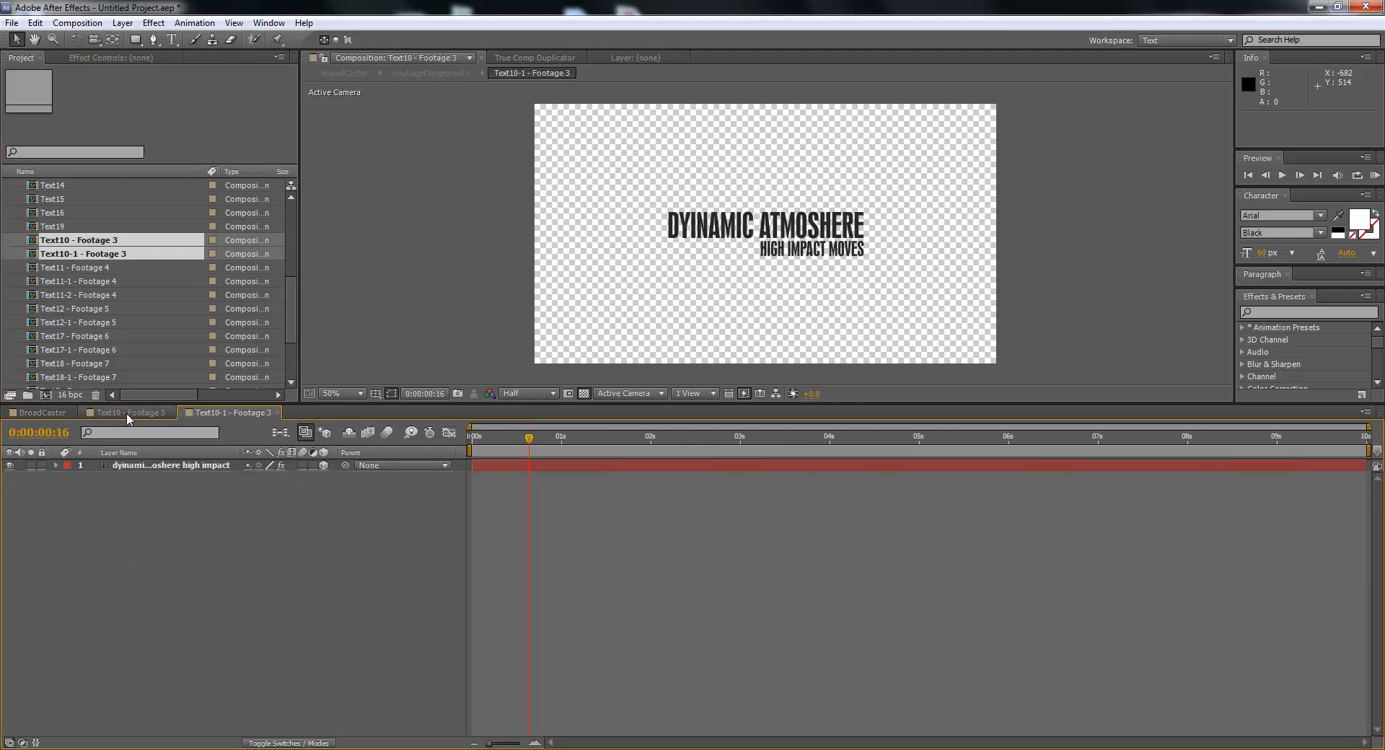
pyautogui.click(507, 437)
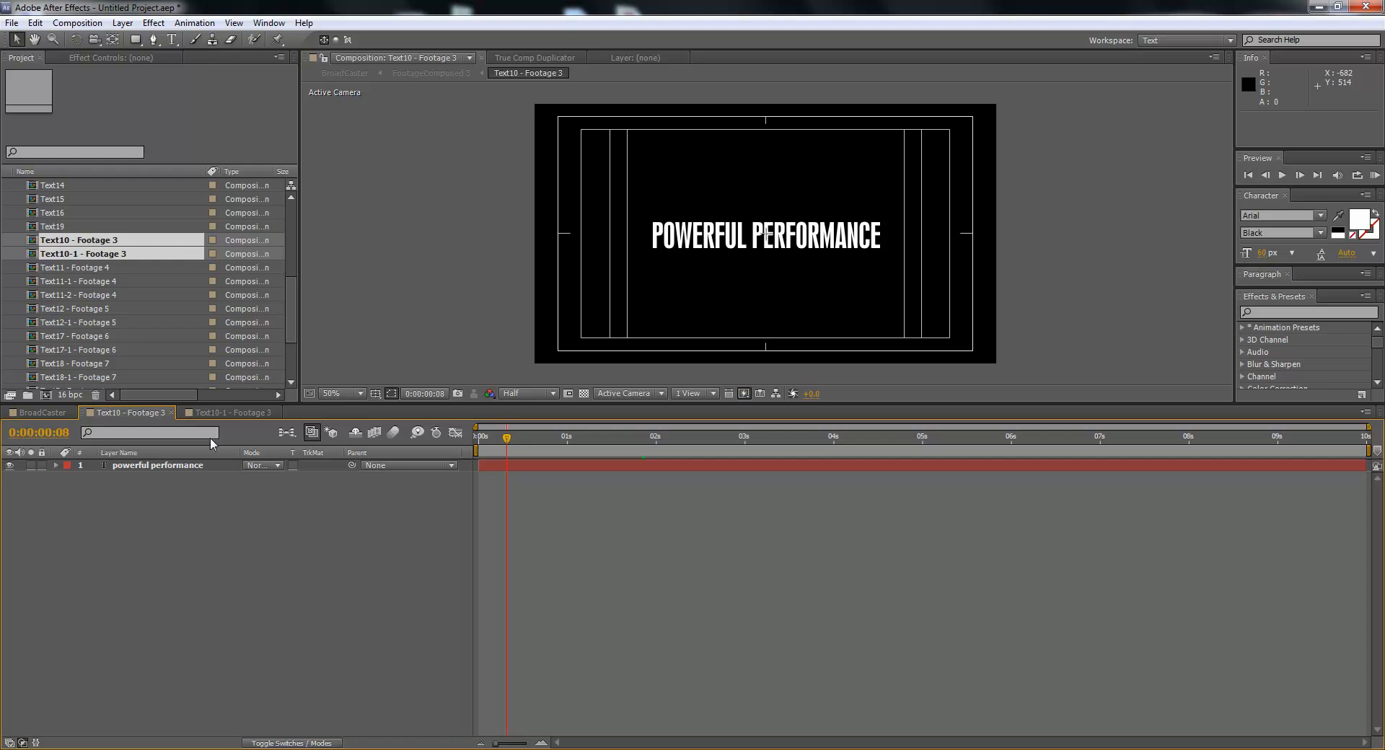
pyautogui.click(391, 393)
pyautogui.click(411, 411)
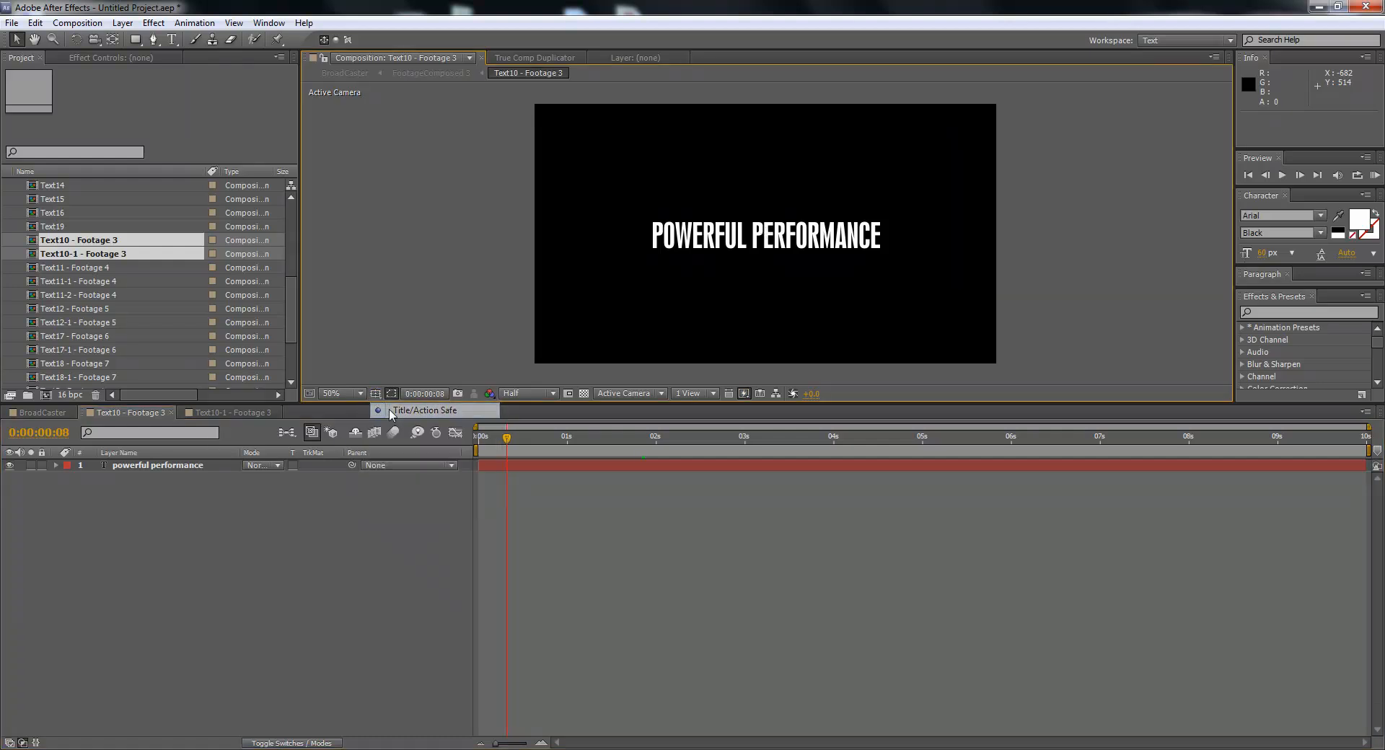
# - Return to BroadCaster and preview the third footage scene's titles at 0:00:20:08
pyautogui.moveTo(509, 439); pyautogui.dragTo(321, 445)
pyautogui.click(46, 412)
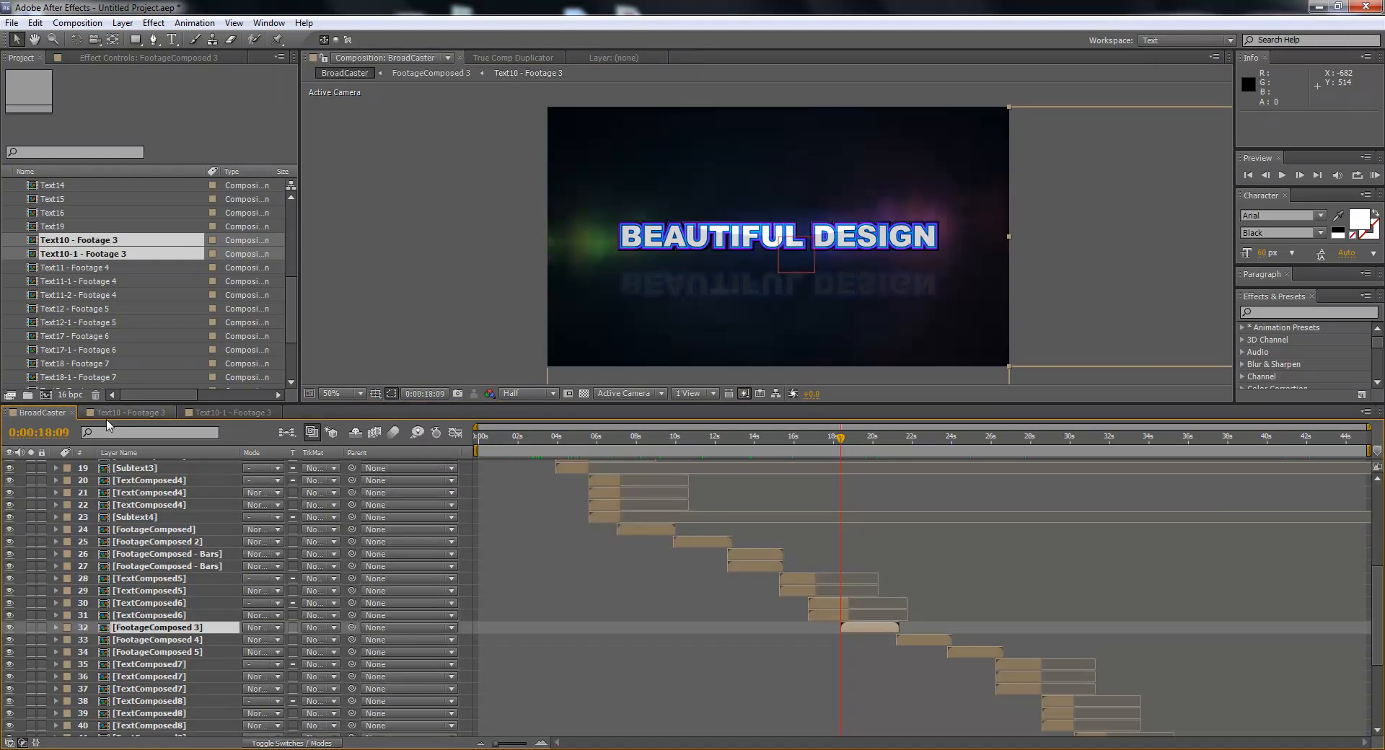
pyautogui.moveTo(860, 451); pyautogui.dragTo(881, 456)
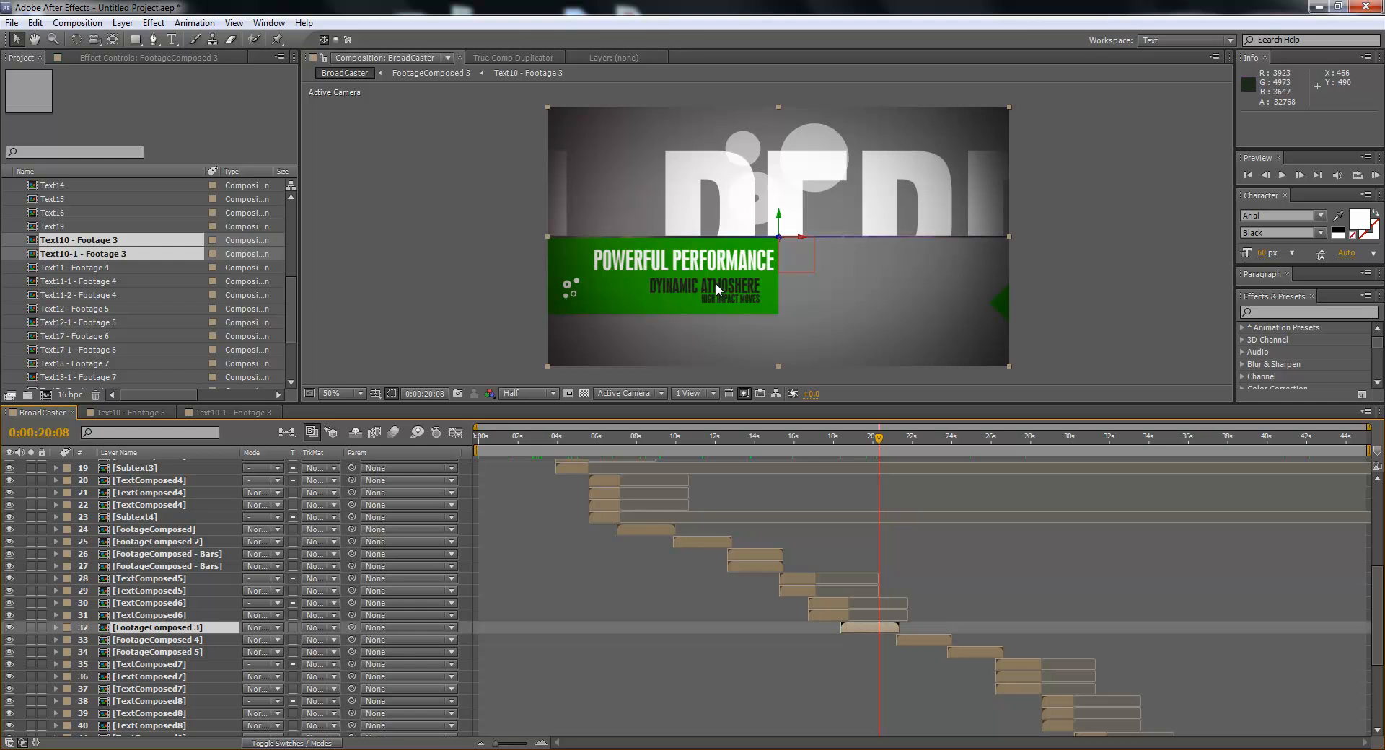
# - Replace the text in the Text10 - Footage 3 composition with "THIS IS FOOTAGE TEXT3"
pyautogui.click(130, 413)
pyautogui.doubleClick(176, 465)
pyautogui.write('THIS IS TE')
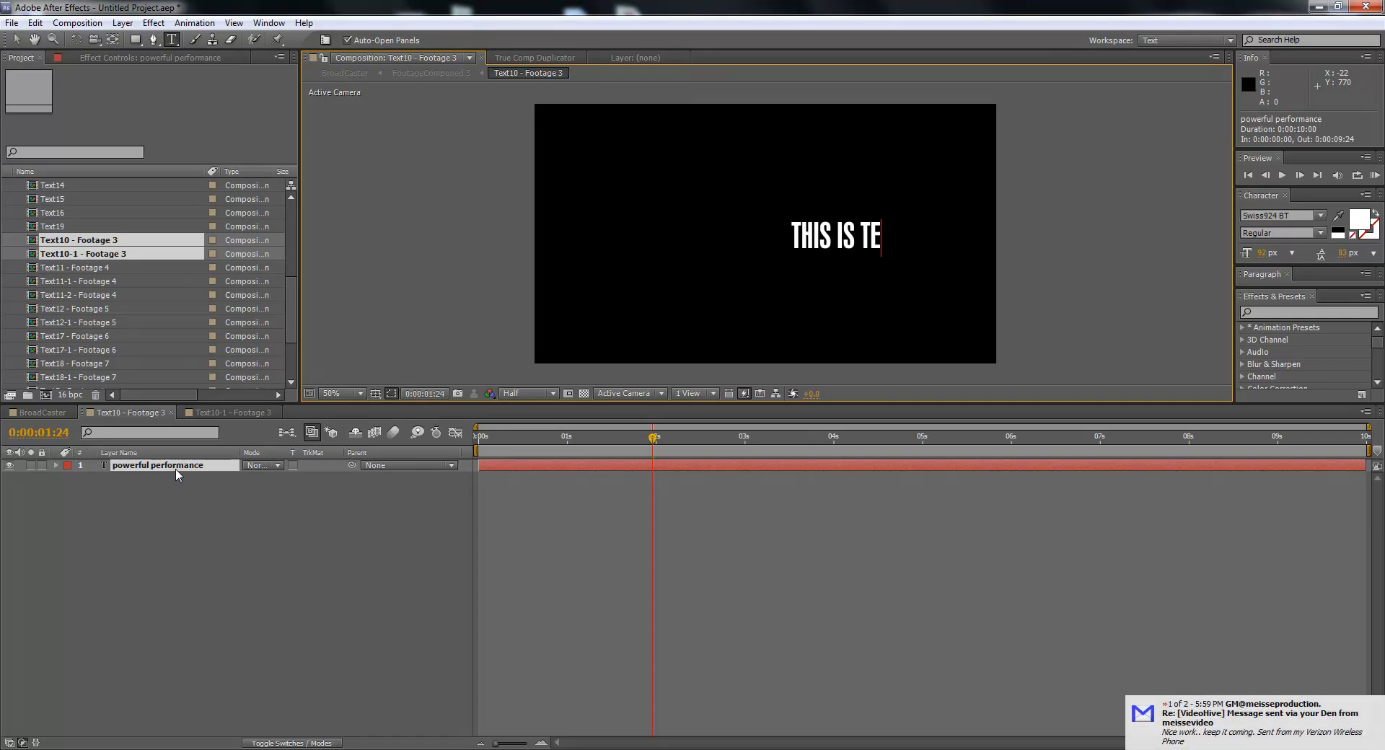
pyautogui.write('XT FOO')
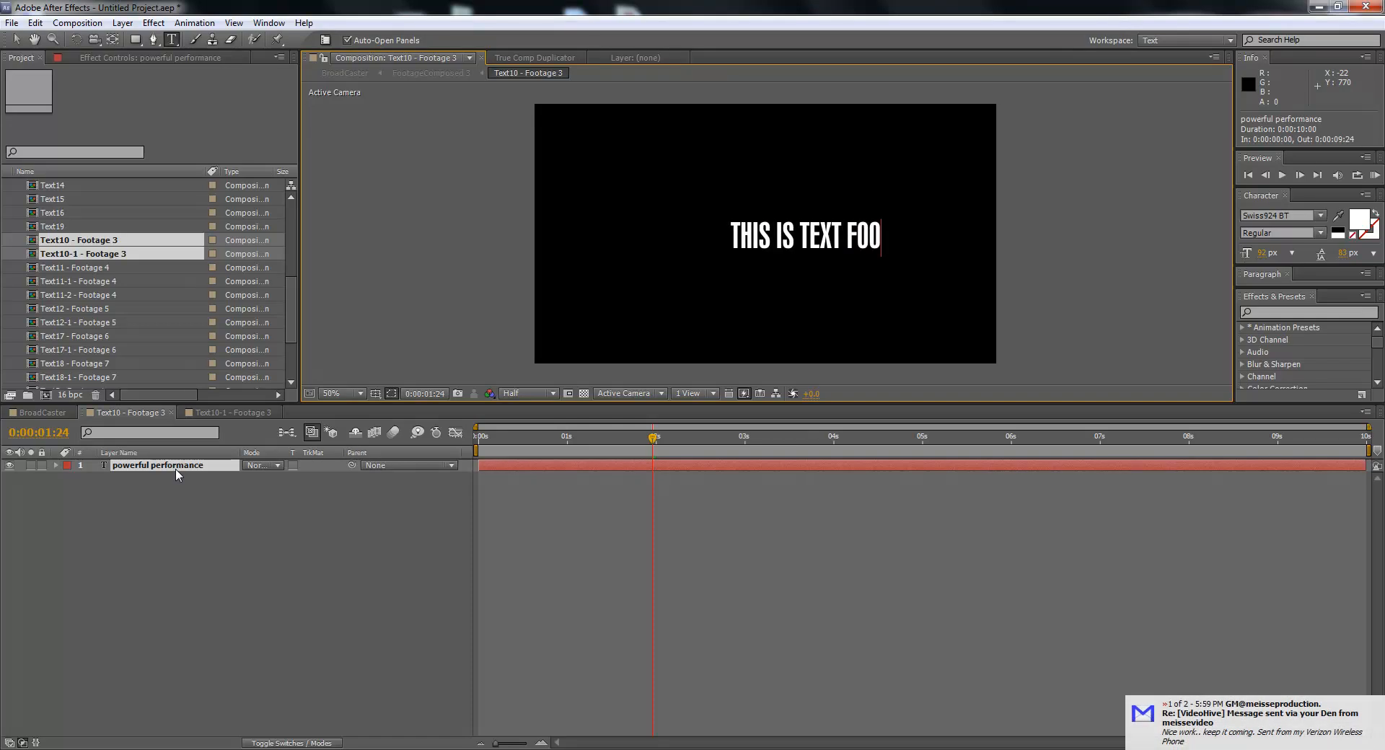
pyautogui.press('BackSpace')
pyautogui.press('BackSpace')
pyautogui.press('BackSpace')
pyautogui.press('BackSpace')
pyautogui.press('BackSpace')
pyautogui.press('BackSpace')
pyautogui.press('BackSpace')
pyautogui.press('BackSpace')
pyautogui.write('F')
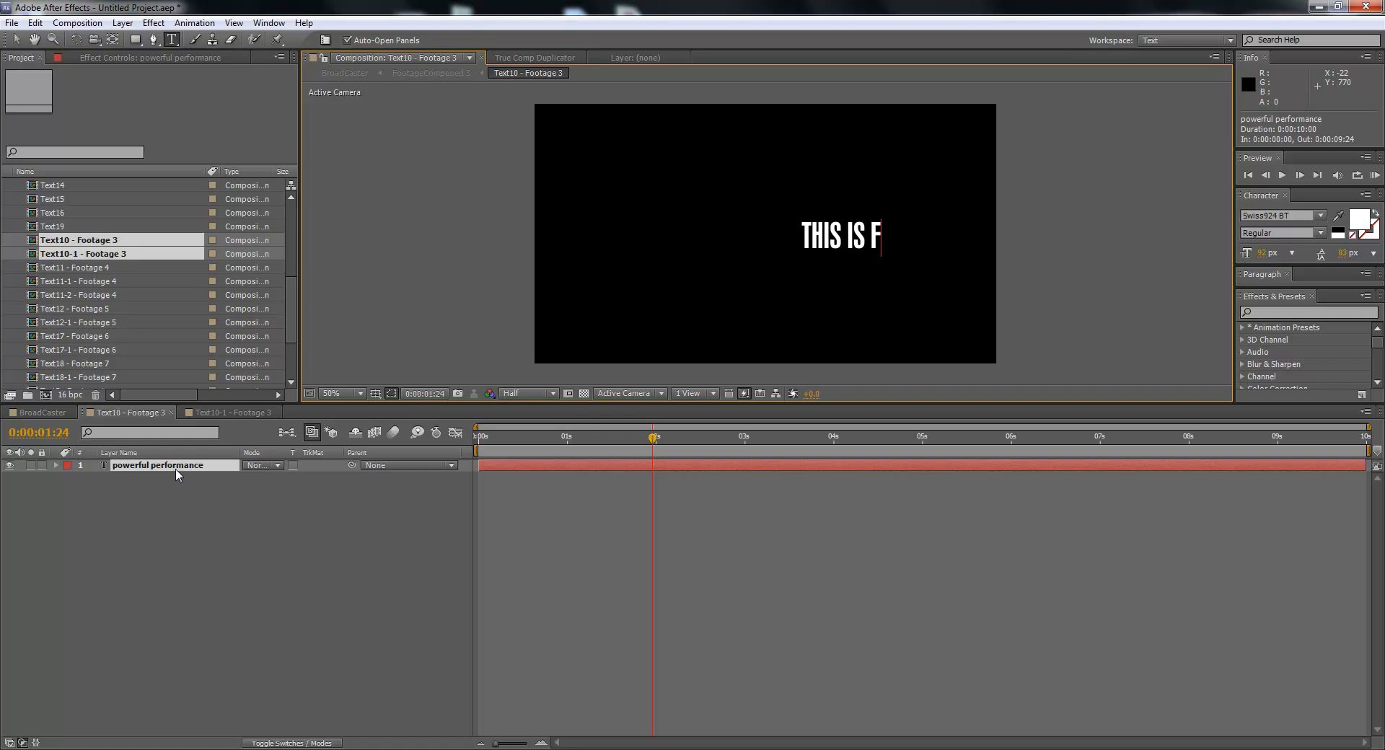
pyautogui.write('OOTAGE TEXT3')
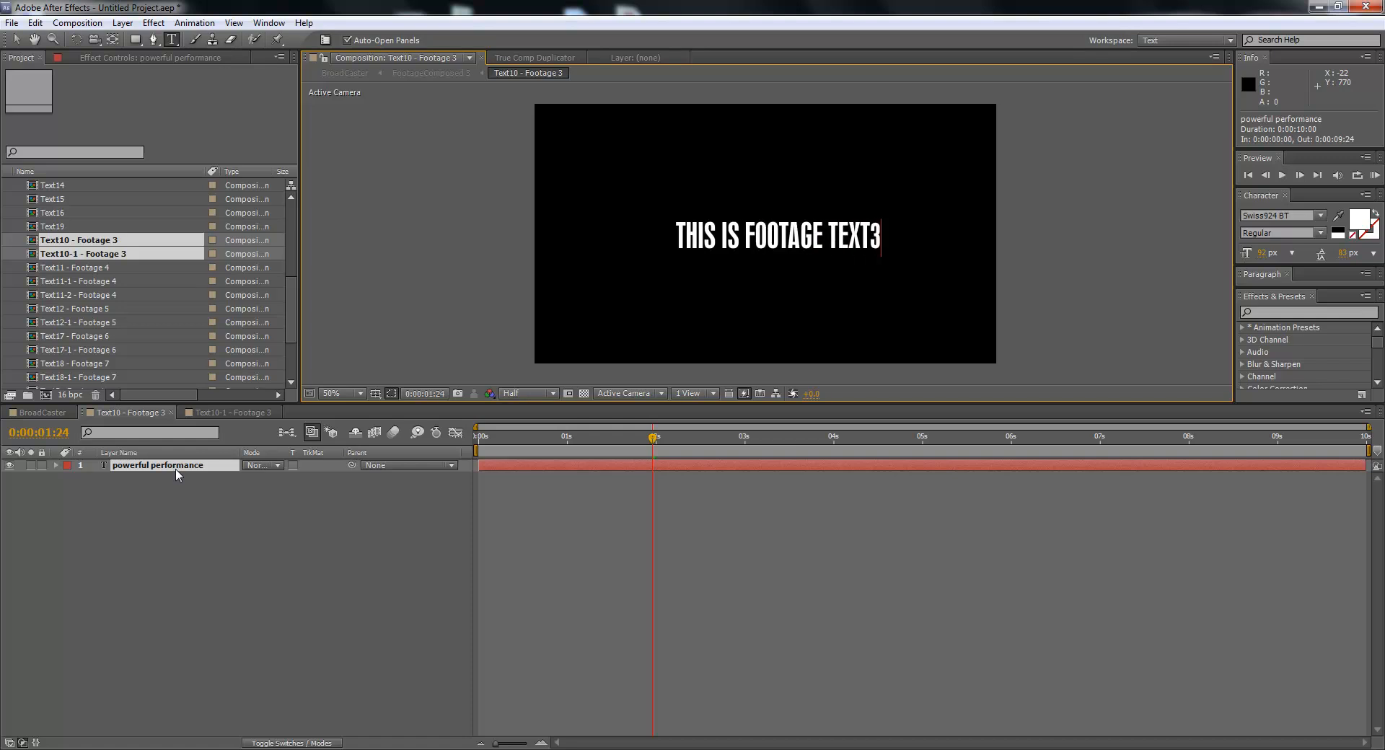
pyautogui.click(187, 605)
# - In Text10-1 - Footage 3, replace the upper line with "THIS IS LARGE TITLE" and the lower line with "THIS IS SMALL TITLE"
pyautogui.click(231, 412)
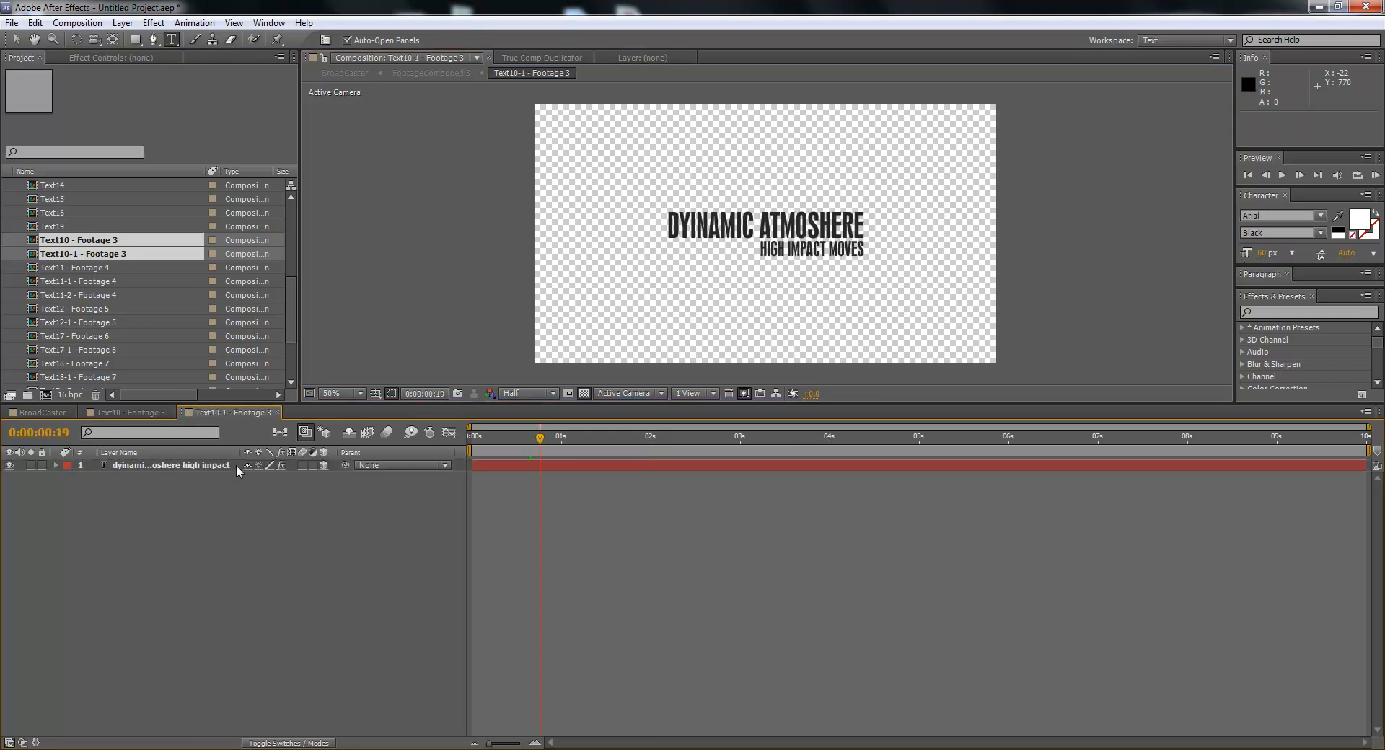
pyautogui.click(189, 469)
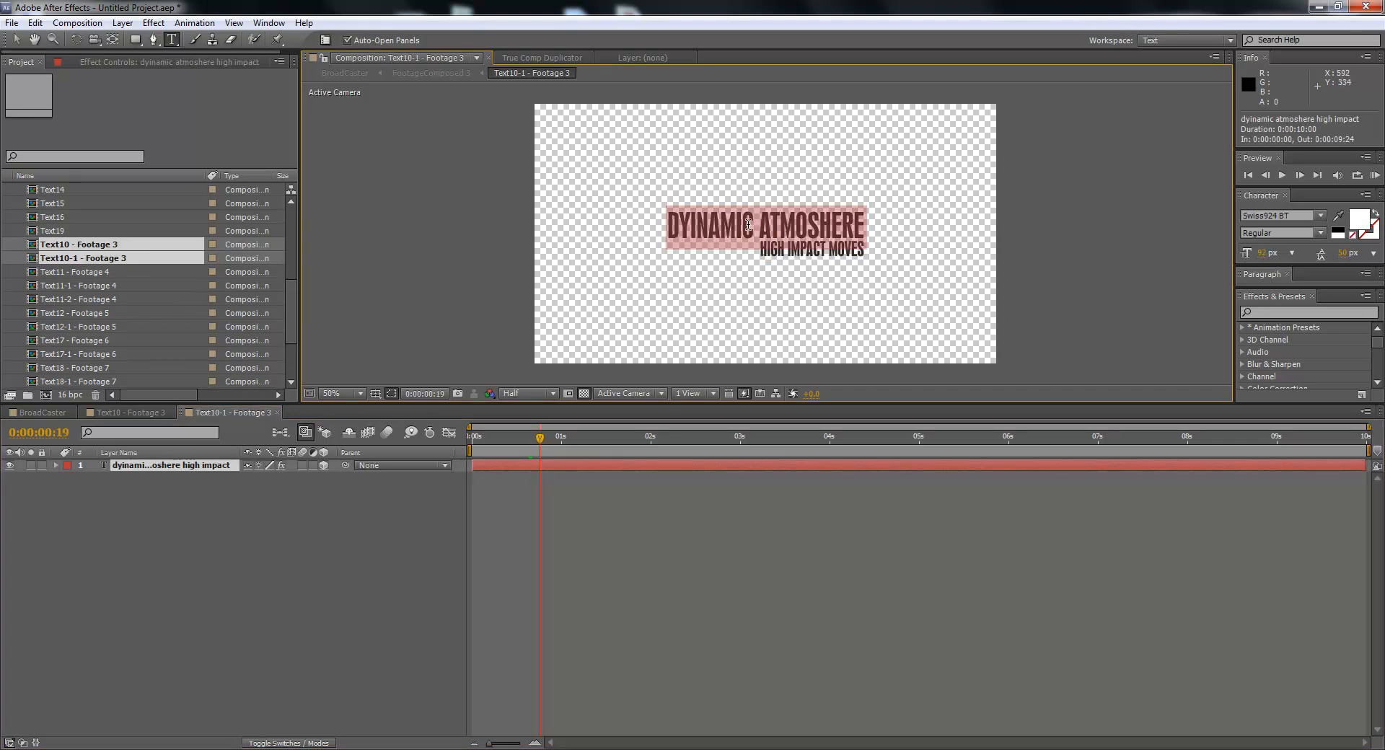
pyautogui.write('THIS IS LARGE TITLE')
pyautogui.tripleClick(816, 254)
pyautogui.write('THIS IS SMALL TITLE')
pyautogui.click(194, 458)
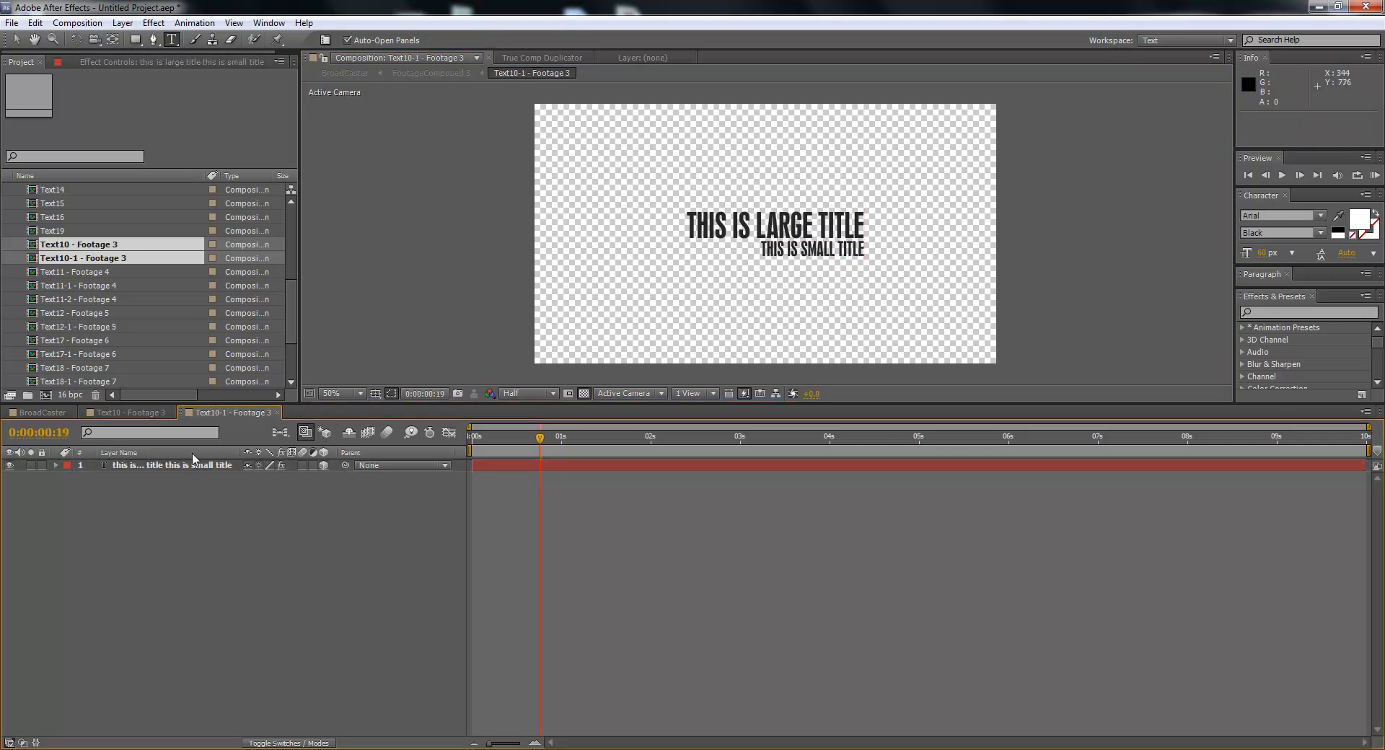
# - Close both text compositions and preview the edited footage titles in BroadCaster at 0:00:20:06
pyautogui.click(278, 412)
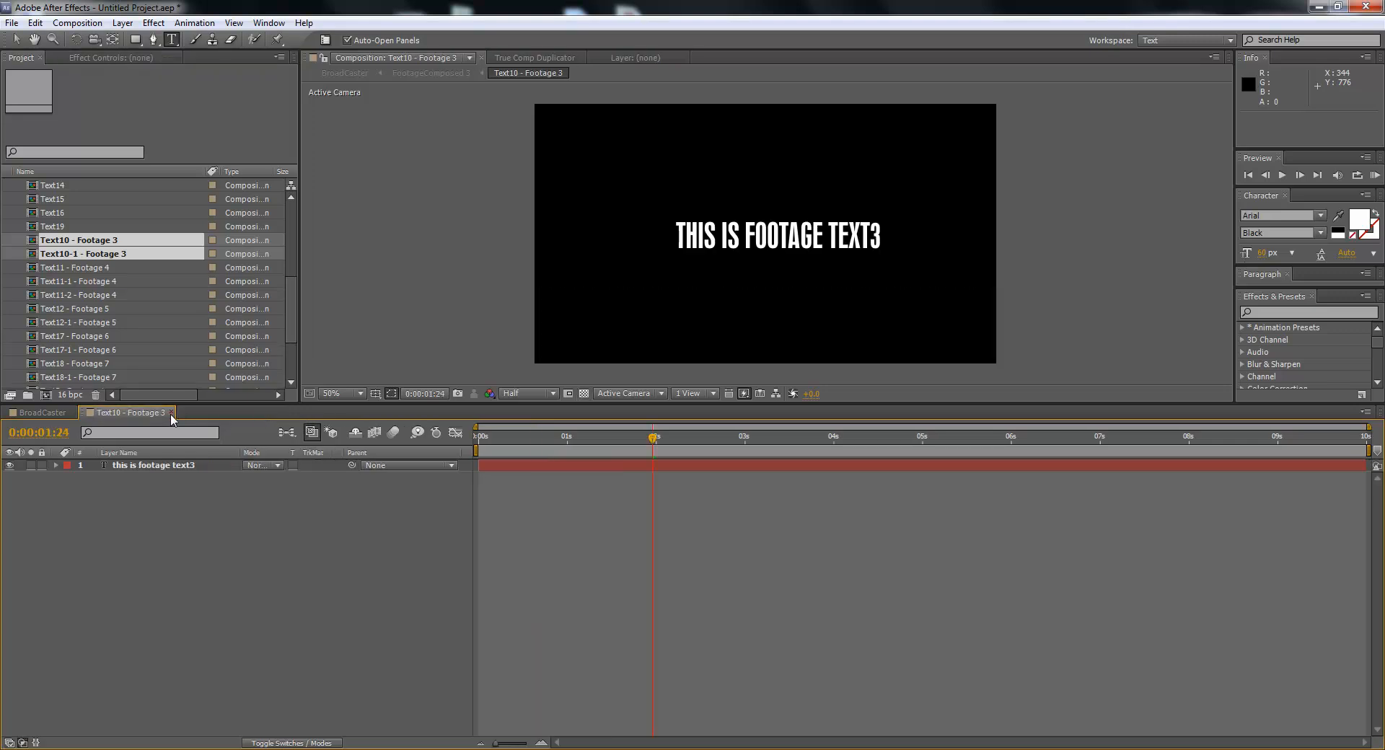
pyautogui.click(171, 413)
pyautogui.moveTo(839, 450); pyautogui.dragTo(879, 449)
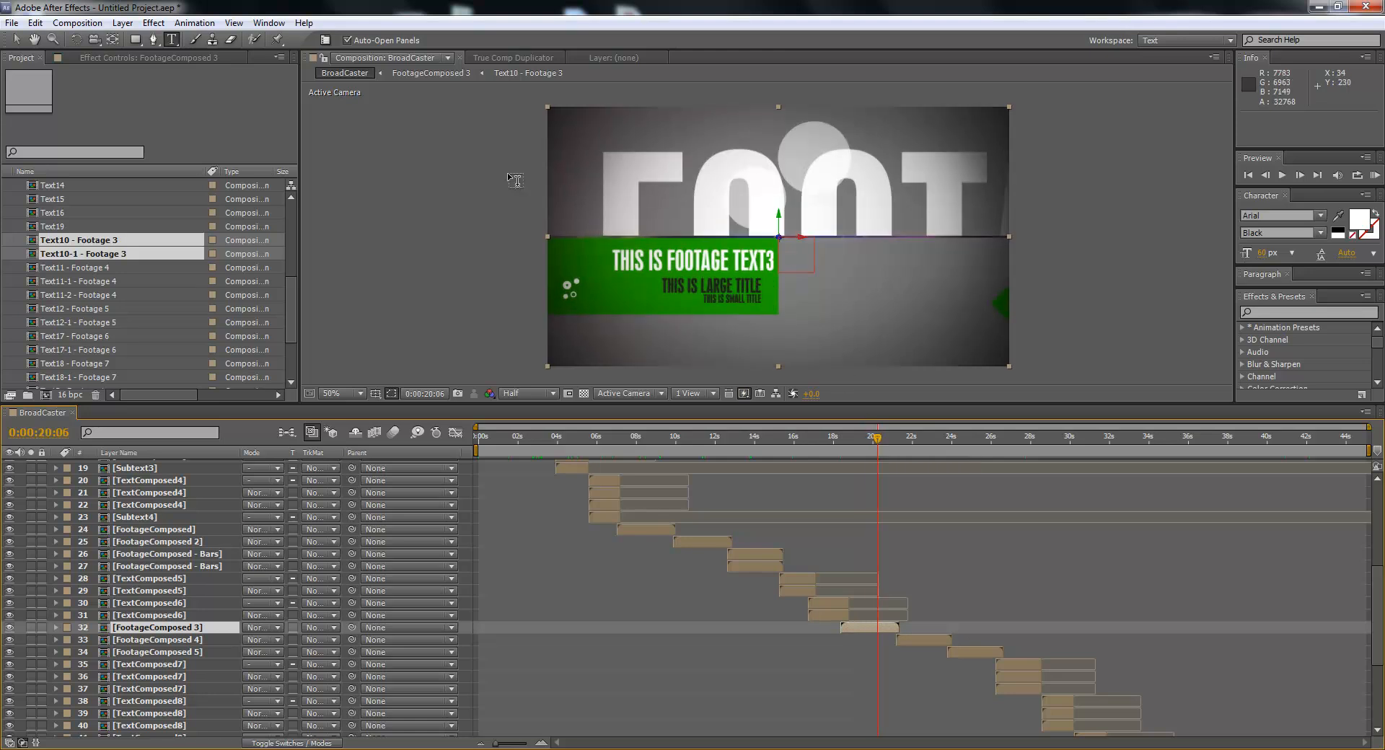
# - Compare the Text10 - Footage 3 and Text10-1 - Footage 3 items in the project, deselect them and return to the Selection tool
pyautogui.click(7, 249)
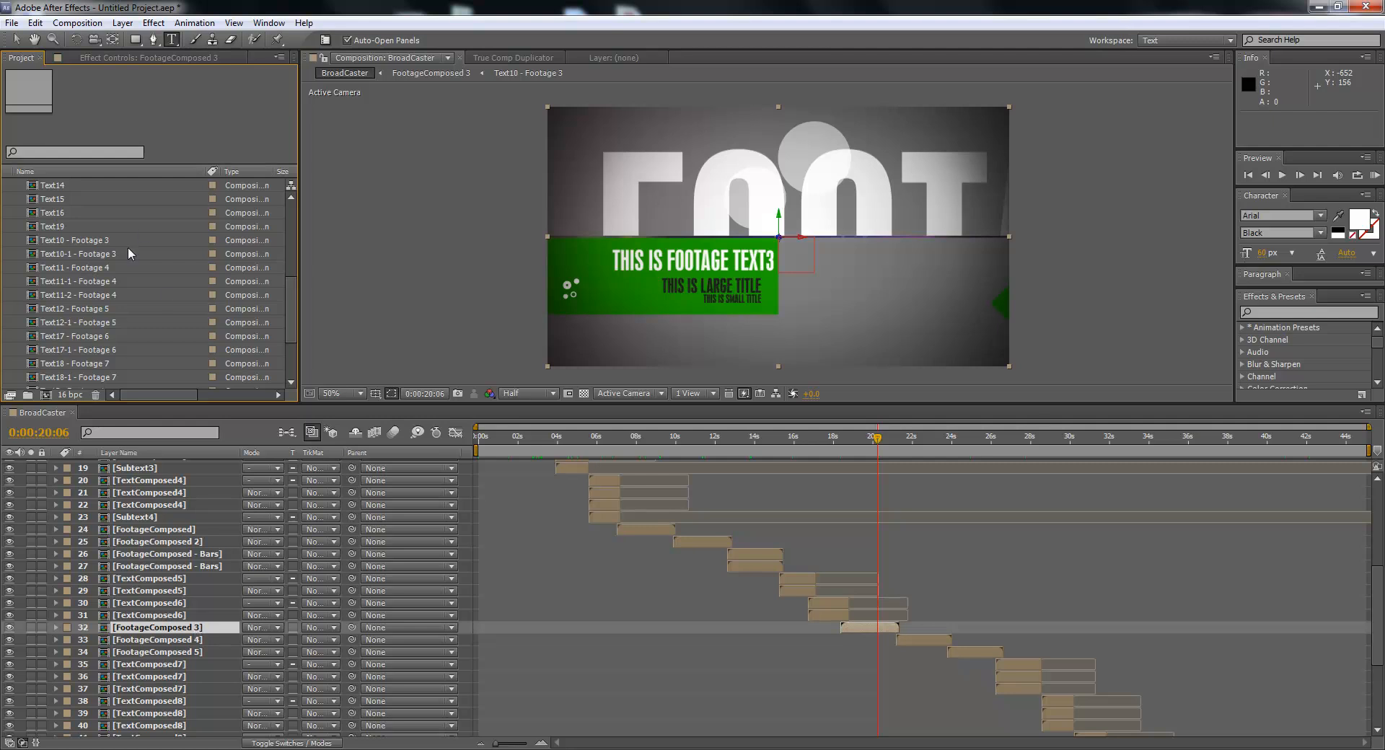
pyautogui.click(98, 241)
pyautogui.click(97, 253)
pyautogui.click(97, 241)
pyautogui.click(97, 253)
pyautogui.click(97, 241)
pyautogui.click(20, 280)
pyautogui.click(16, 40)
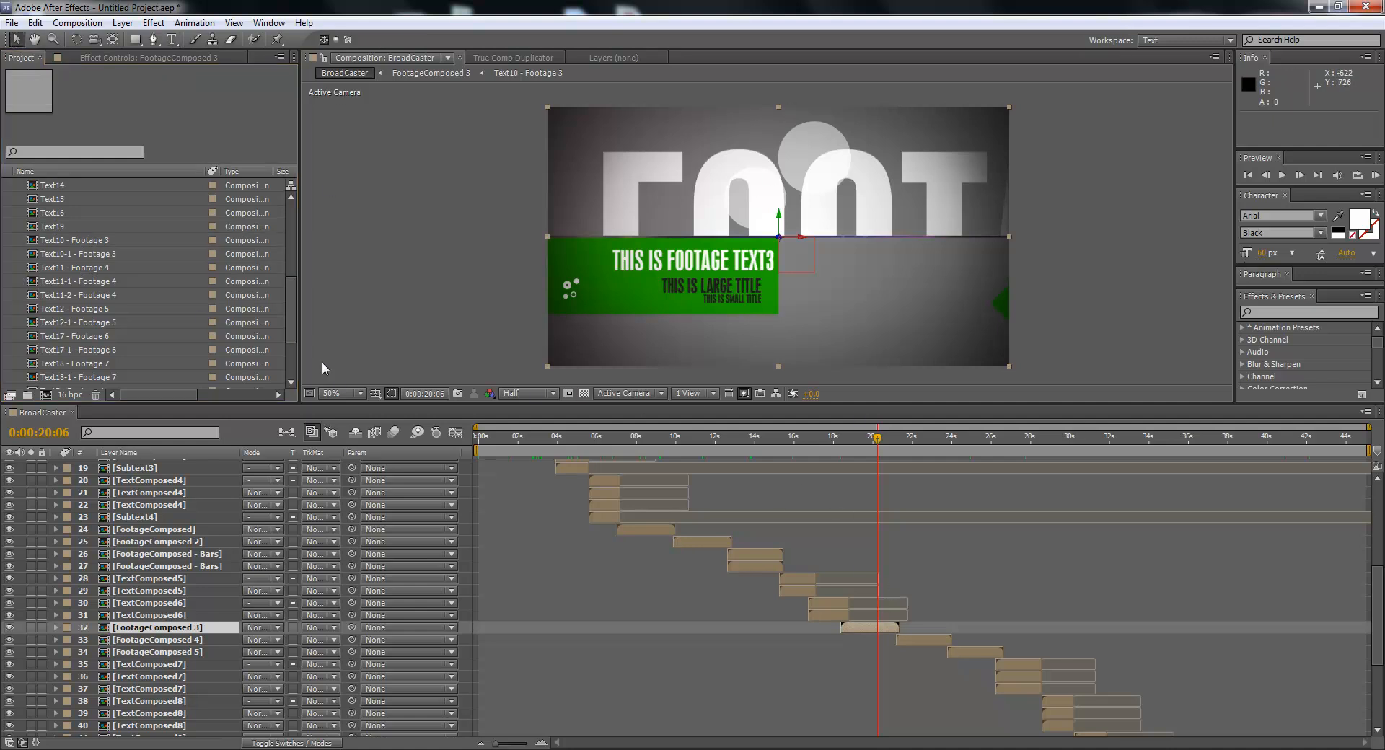
# - Collapse the USER - texts folder and expand the USER - FOOTAGE folder
pyautogui.moveTo(289, 309); pyautogui.dragTo(288, 249)
pyautogui.click(72, 254)
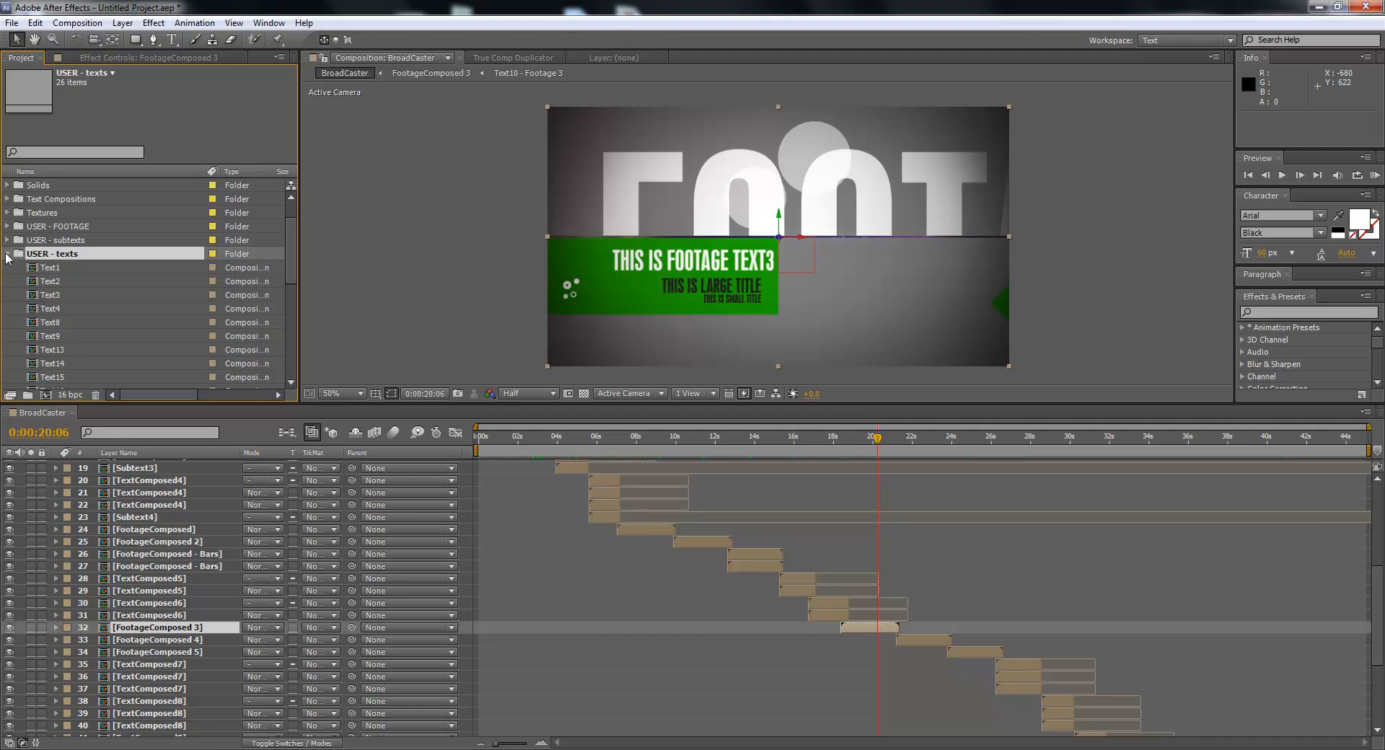
pyautogui.click(8, 254)
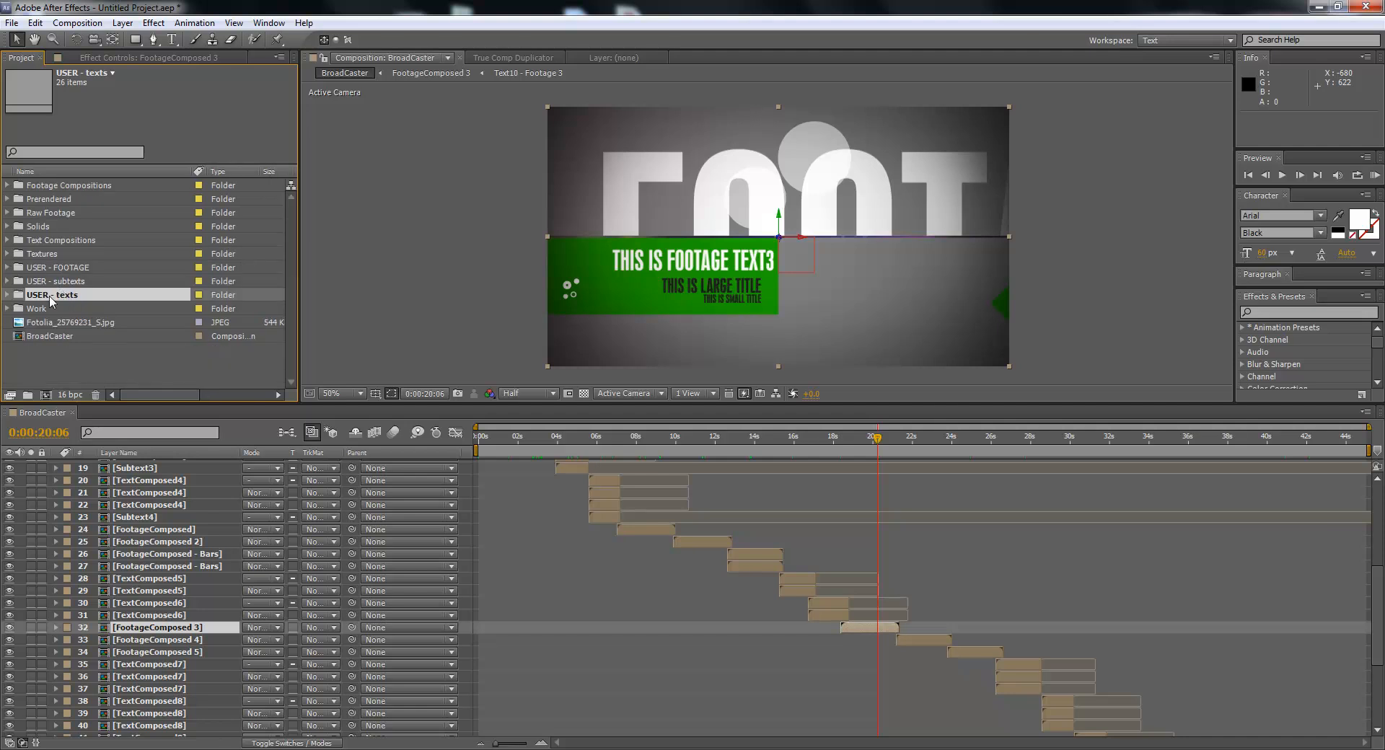
pyautogui.click(59, 269)
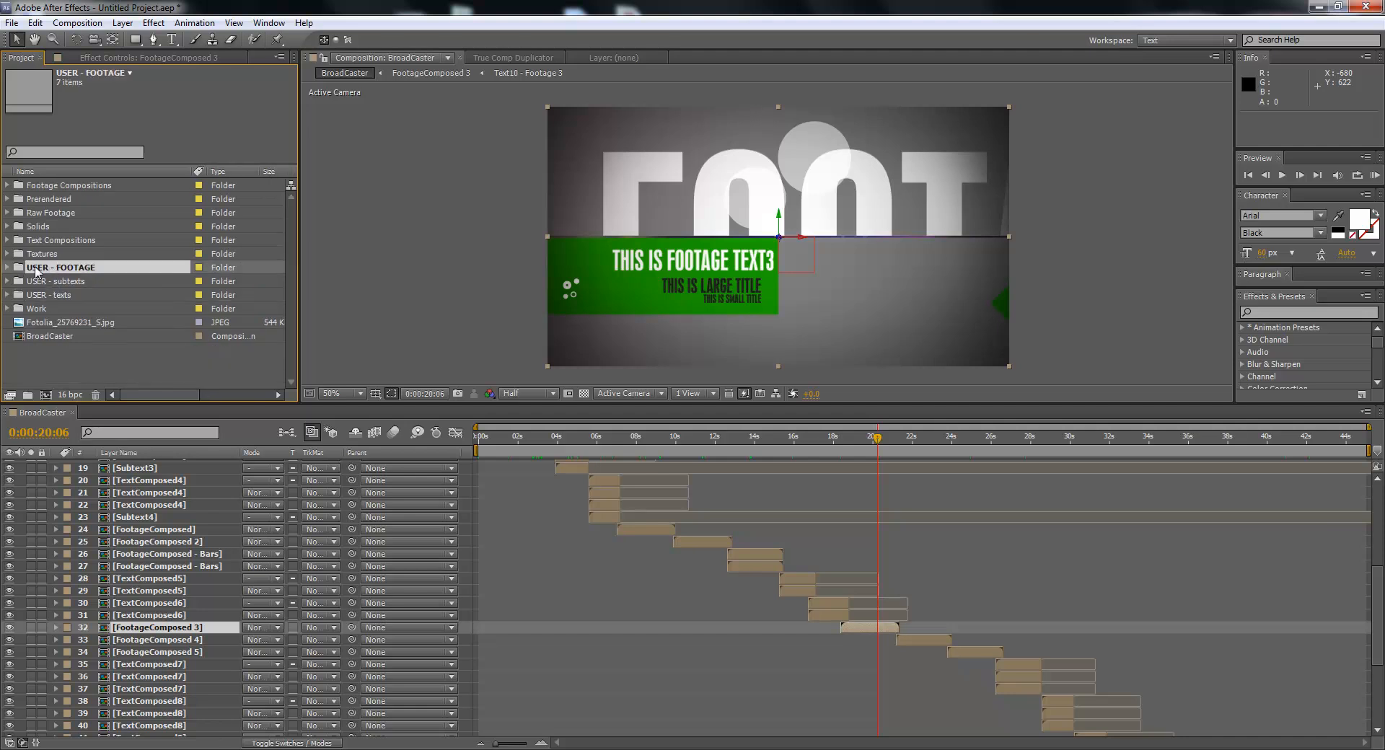
pyautogui.click(8, 268)
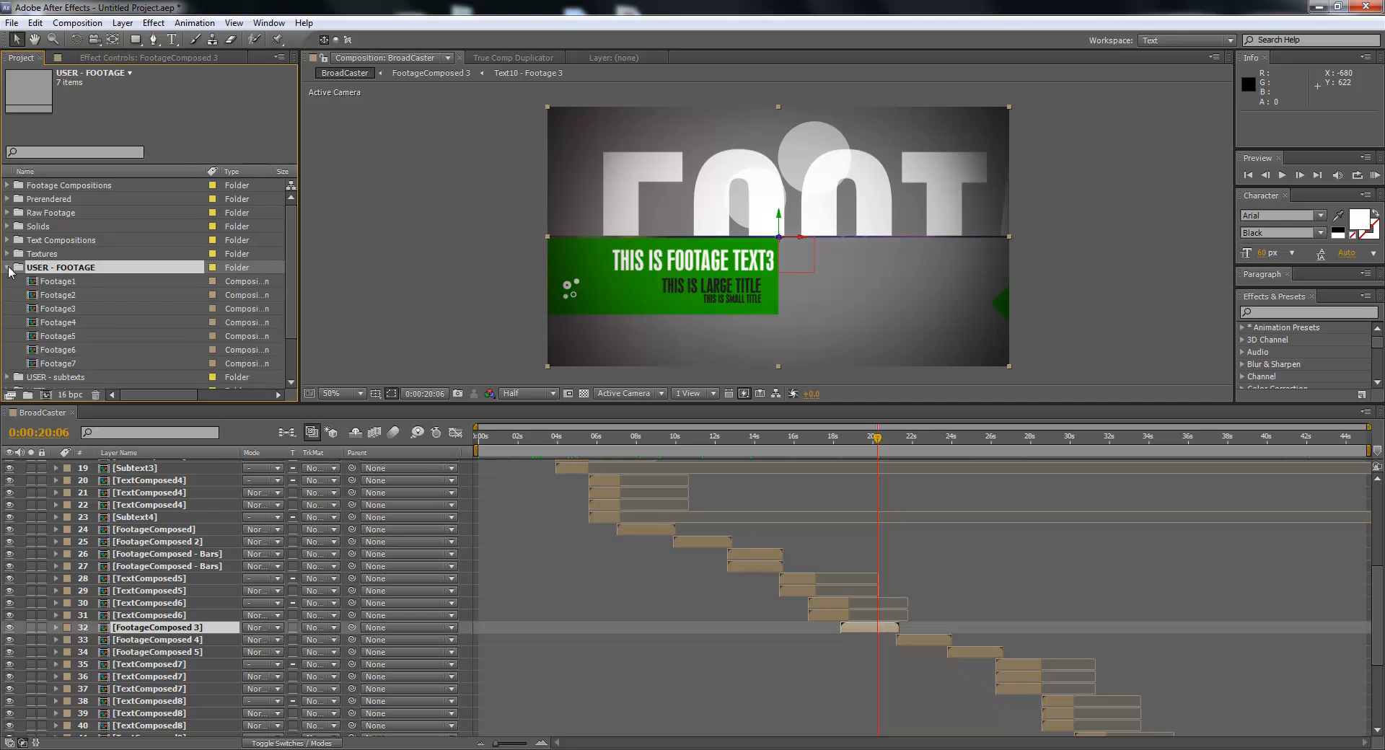
# - Look through the placeholder compositions Footage1 to Footage7 in the USER - FOOTAGE folder
pyautogui.scroll(-1, 293, 295)
pyautogui.press('Down')
pyautogui.press('Down')
pyautogui.press('Down')
pyautogui.press('Down')
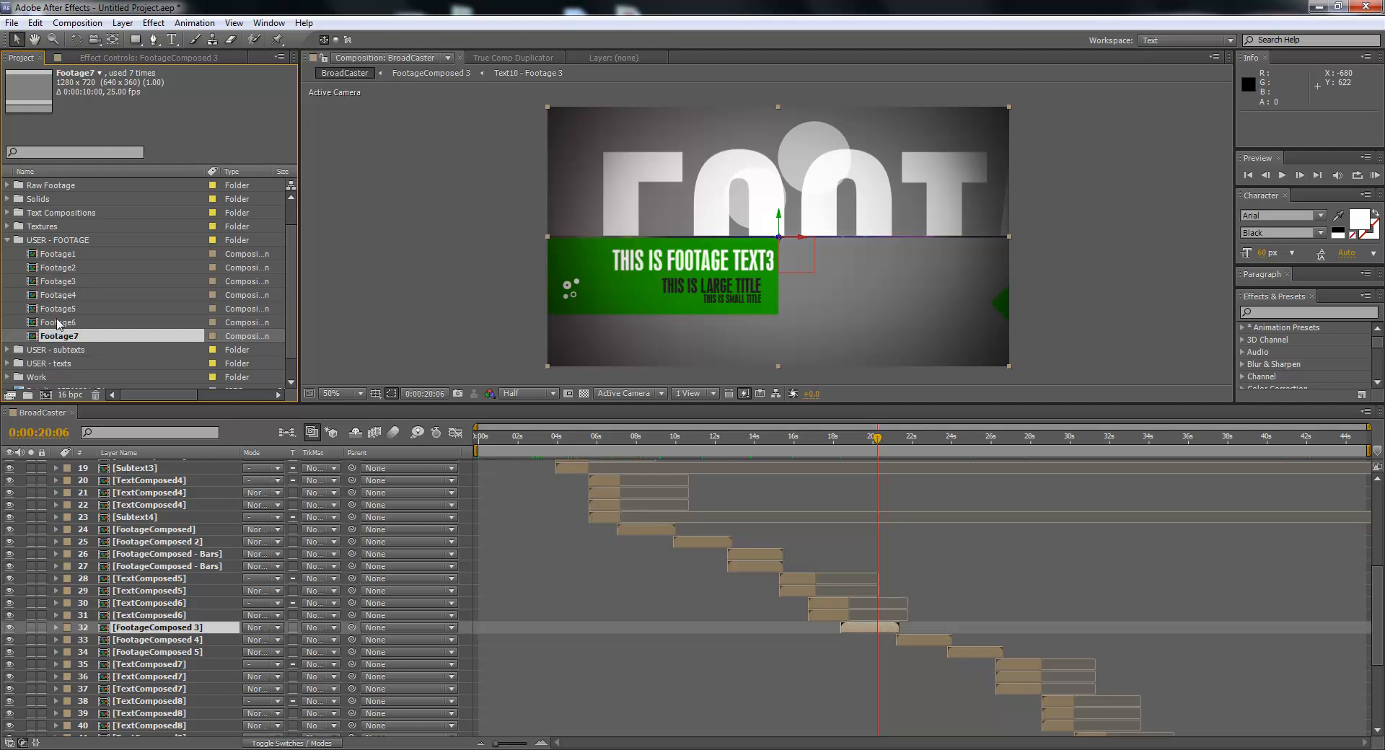
pyautogui.click(62, 282)
pyautogui.click(62, 266)
pyautogui.click(61, 256)
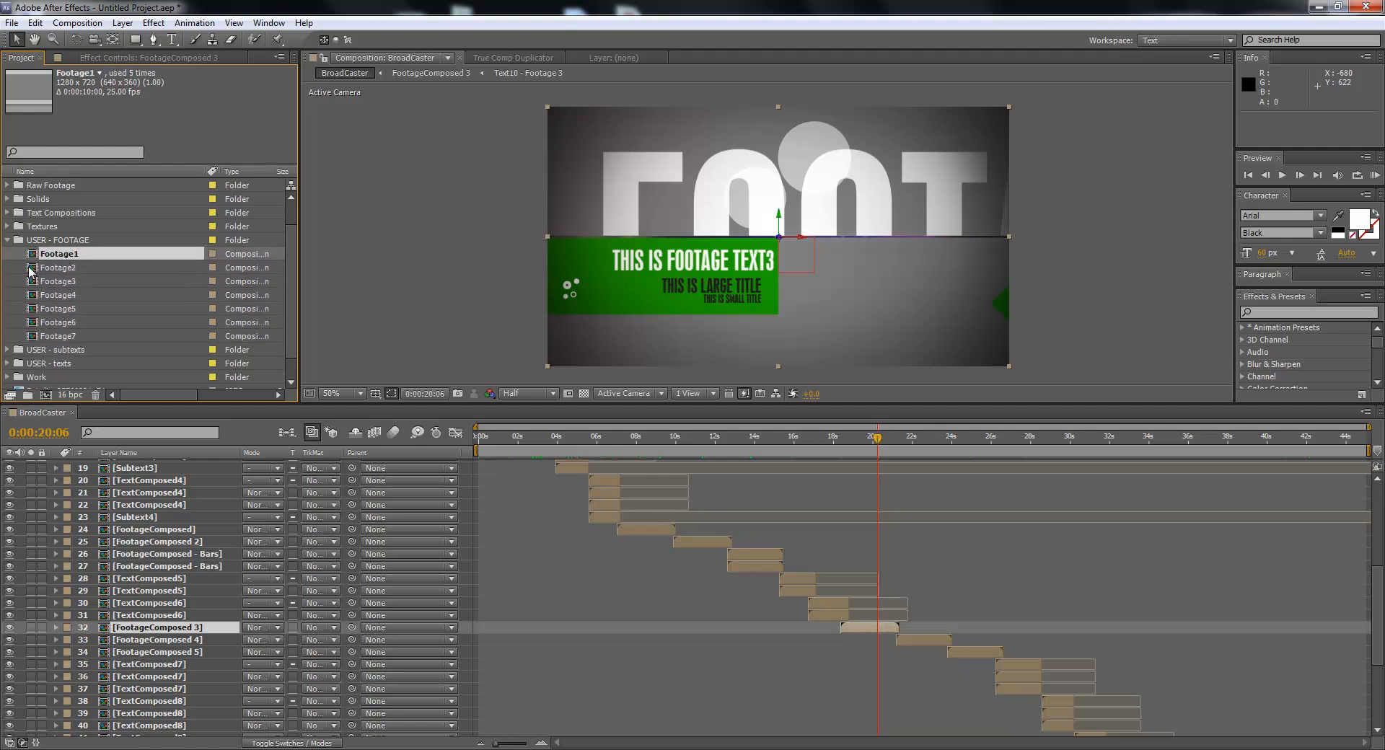
pyautogui.click(12, 266)
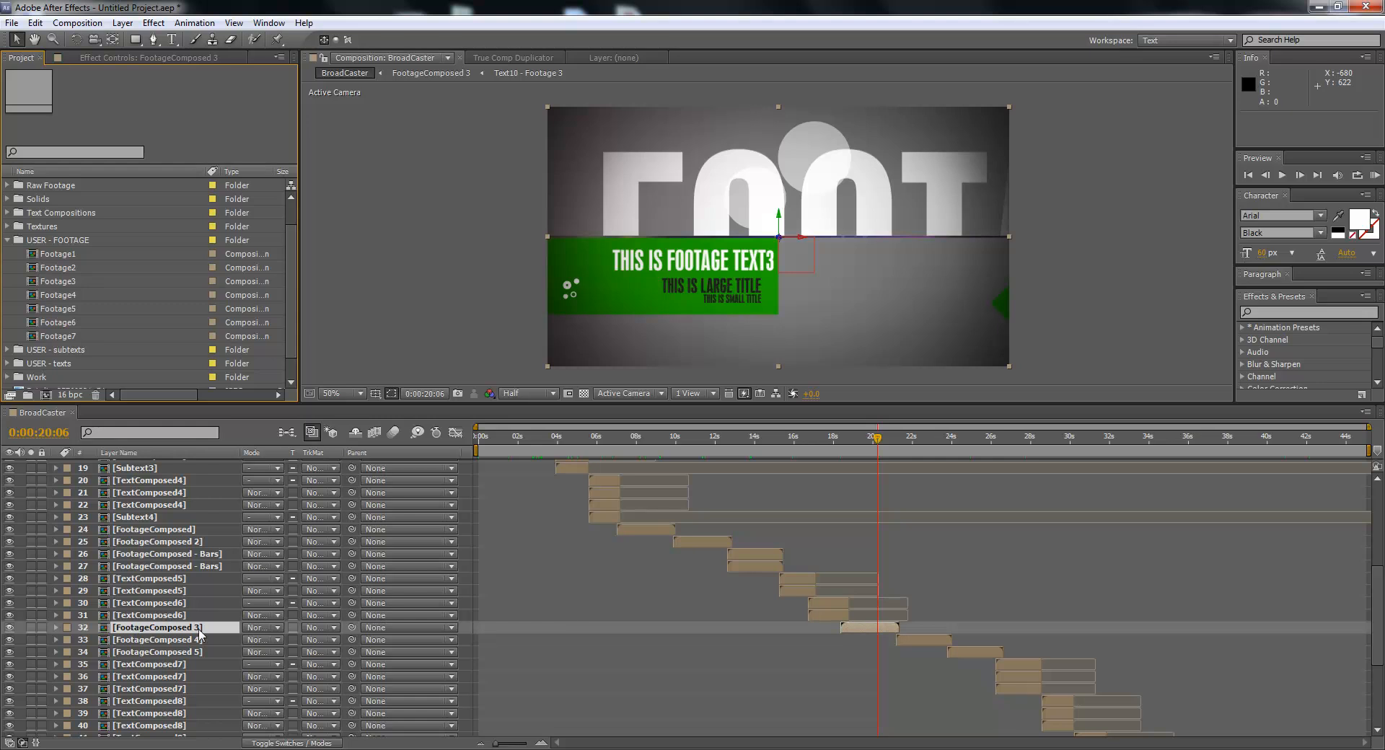
# - Open the Footage3 composition and move the current time to 0:00:00:00
pyautogui.click(70, 282)
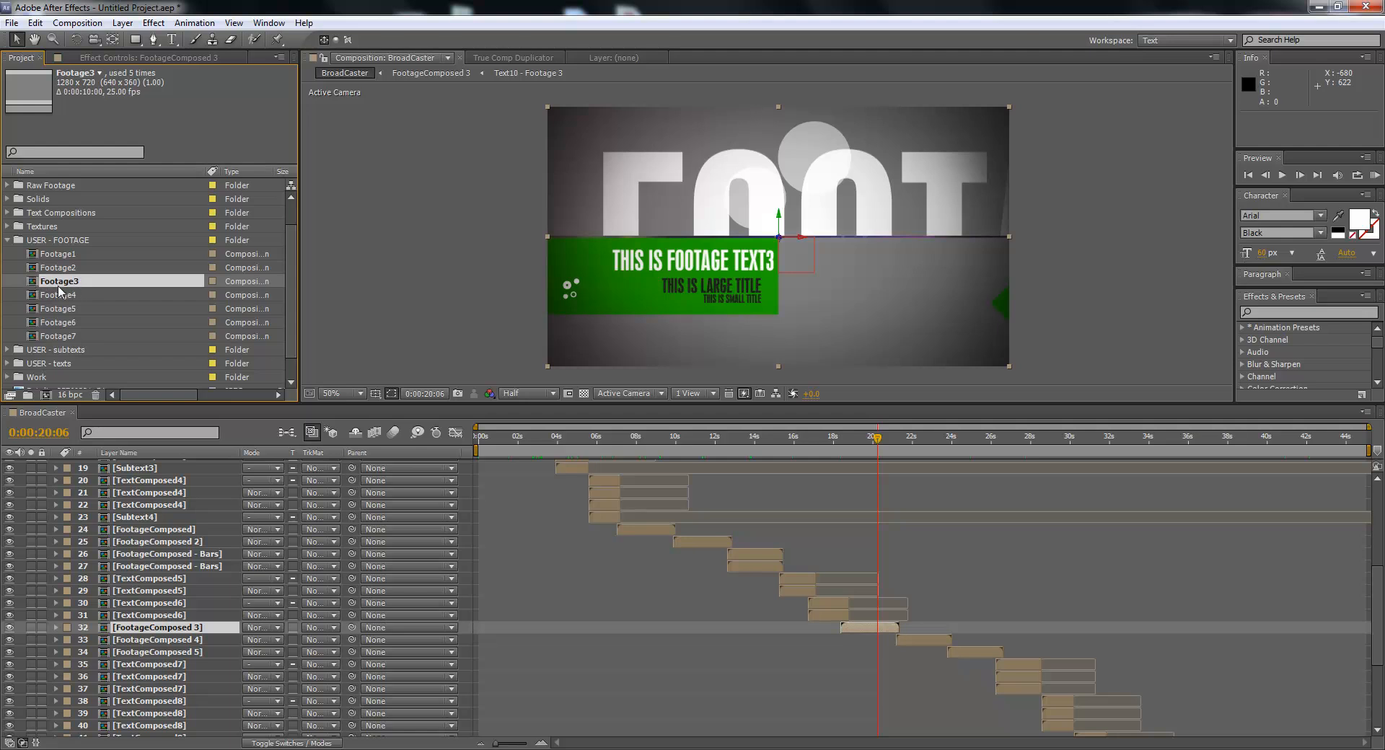
pyautogui.doubleClick(32, 282)
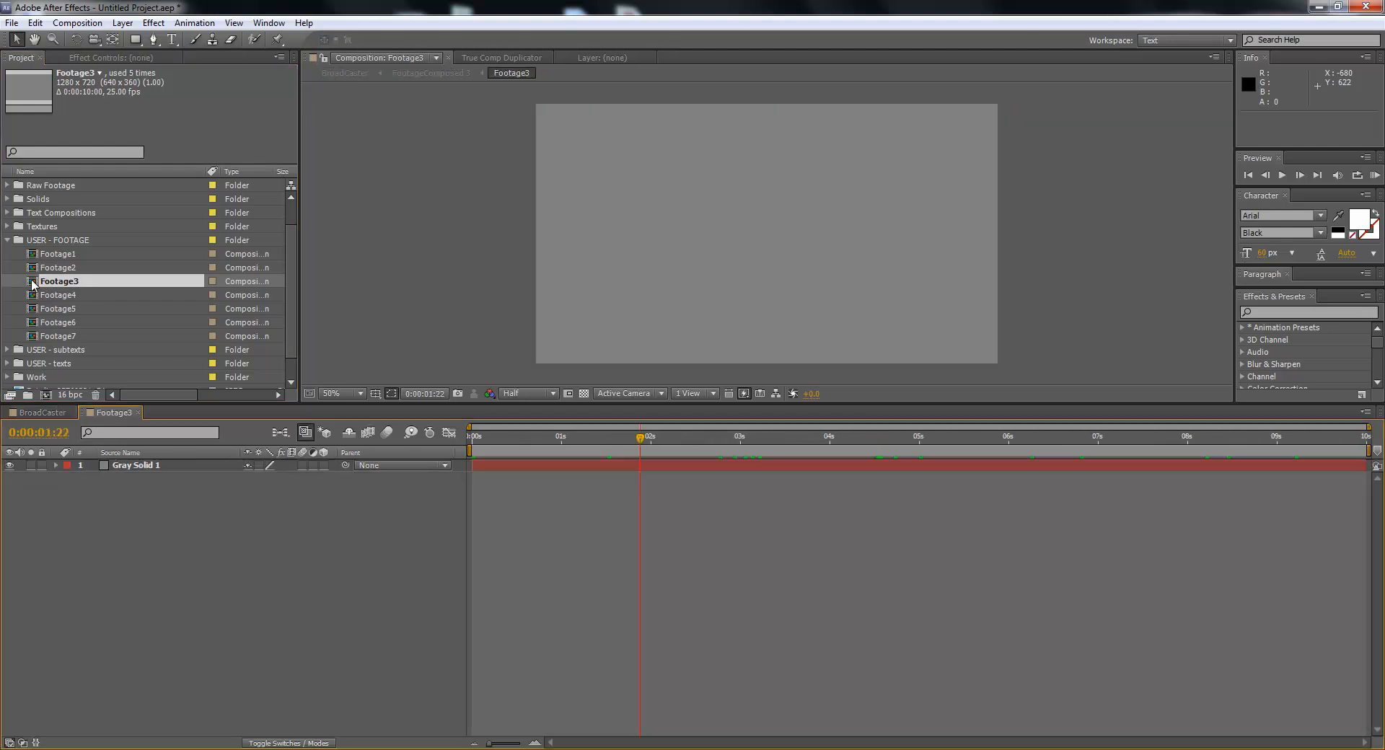
pyautogui.moveTo(564, 462); pyautogui.dragTo(461, 451)
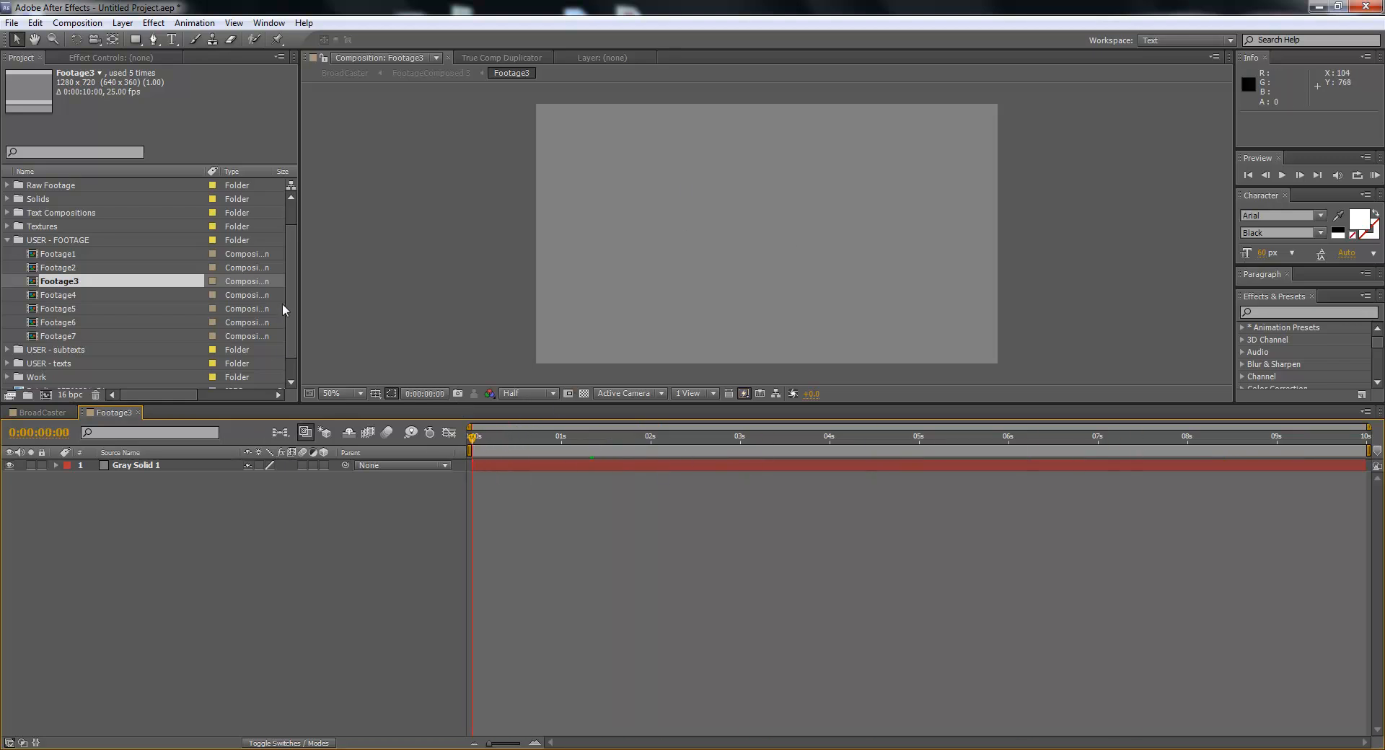
pyautogui.moveTo(289, 302); pyautogui.dragTo(295, 274)
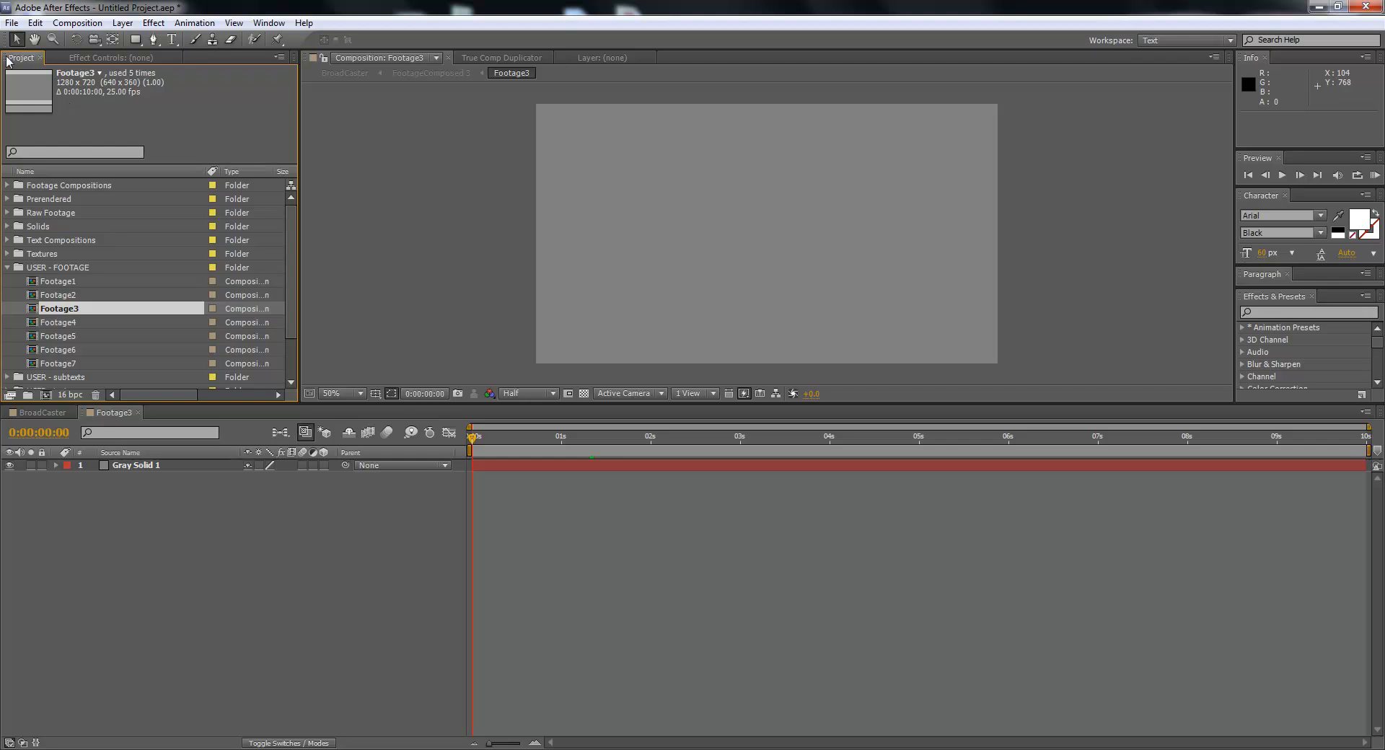
pyautogui.click(11, 23)
pyautogui.moveTo(102, 264)
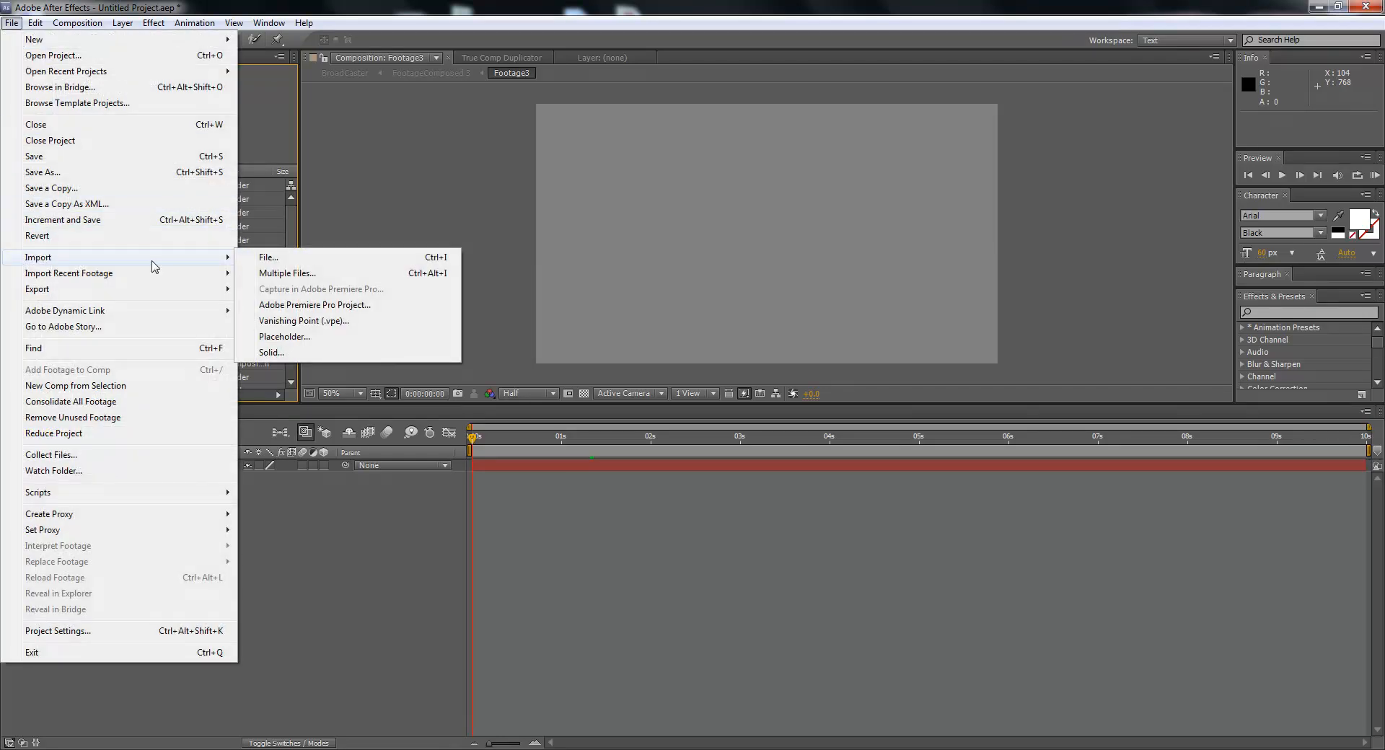
pyautogui.click(269, 258)
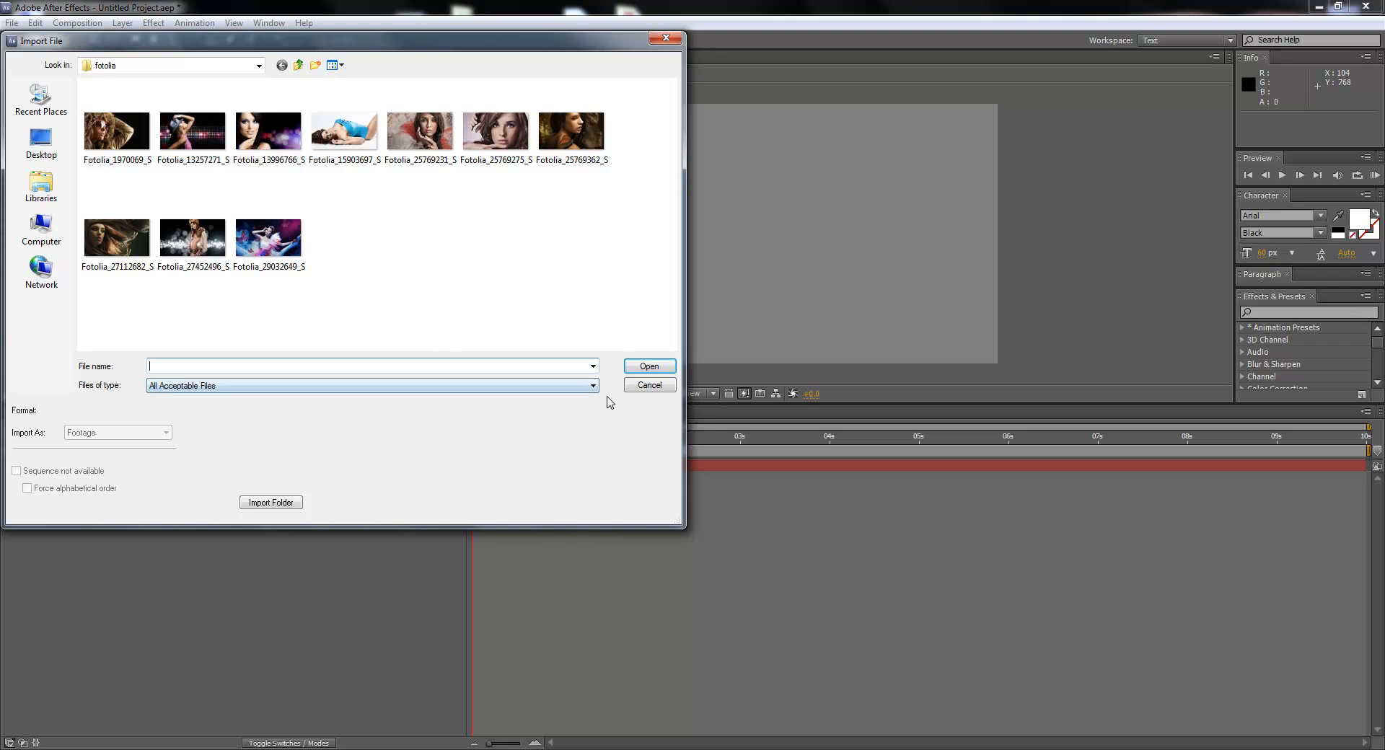
pyautogui.click(650, 385)
# - Add Fotolia_25769231_S.jpg to the Footage3 composition above the Gray Solid 1 layer
pyautogui.scroll(-2, 289, 249)
pyautogui.scroll(-2, 296, 275)
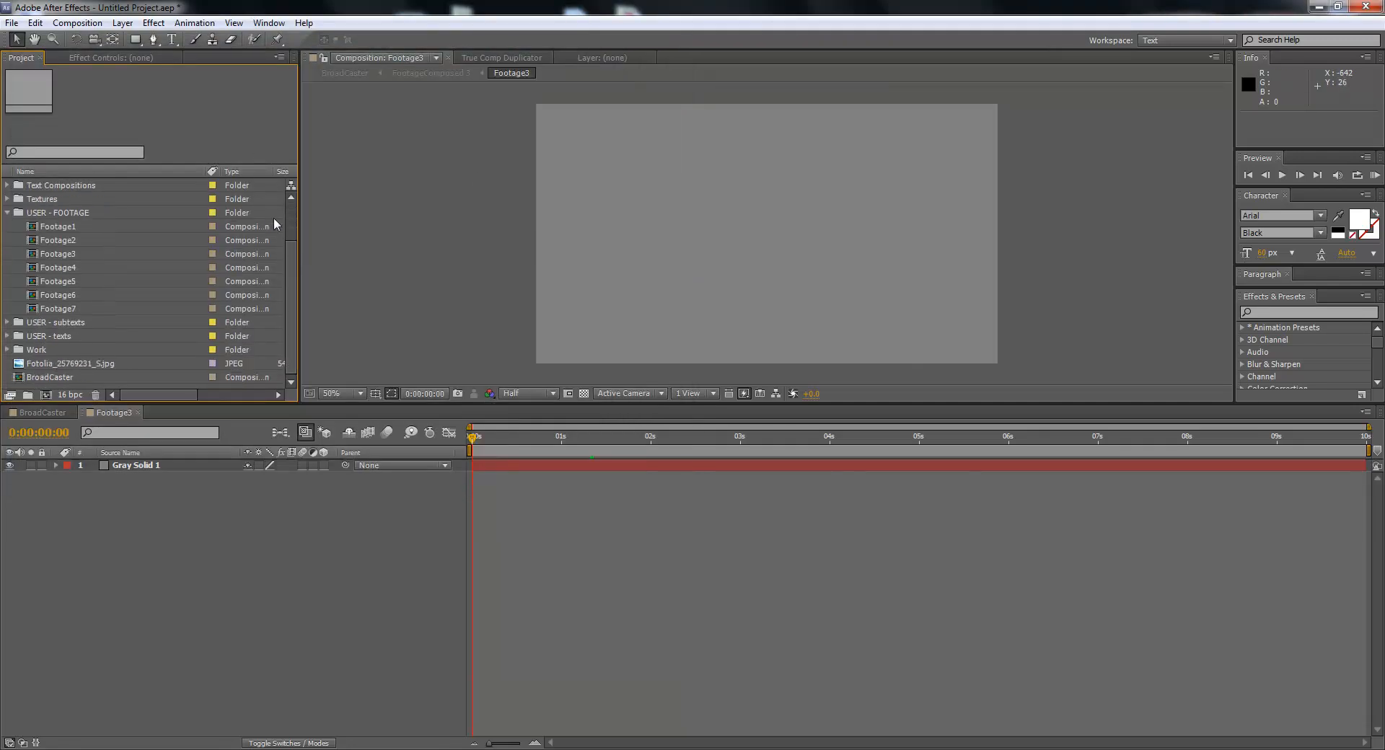
pyautogui.click(81, 364)
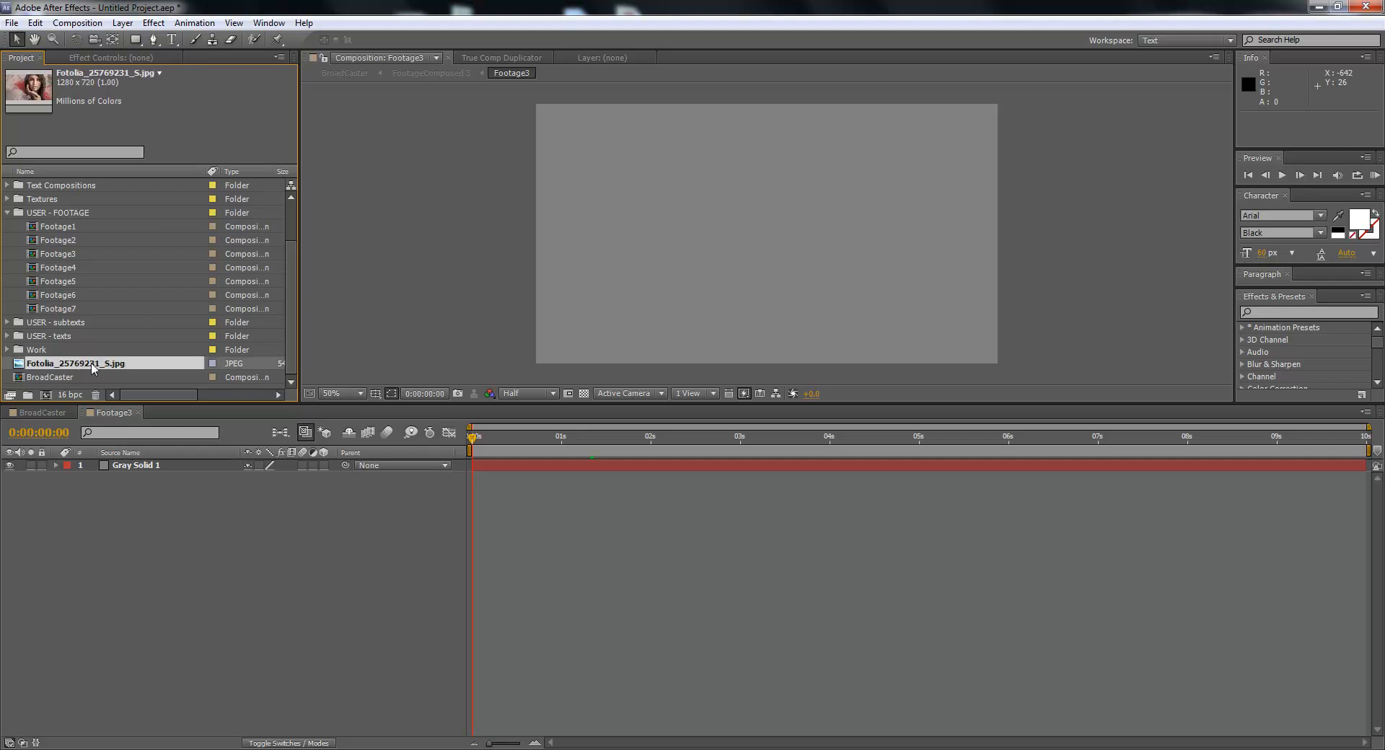
pyautogui.moveTo(63, 366); pyautogui.dragTo(149, 466)
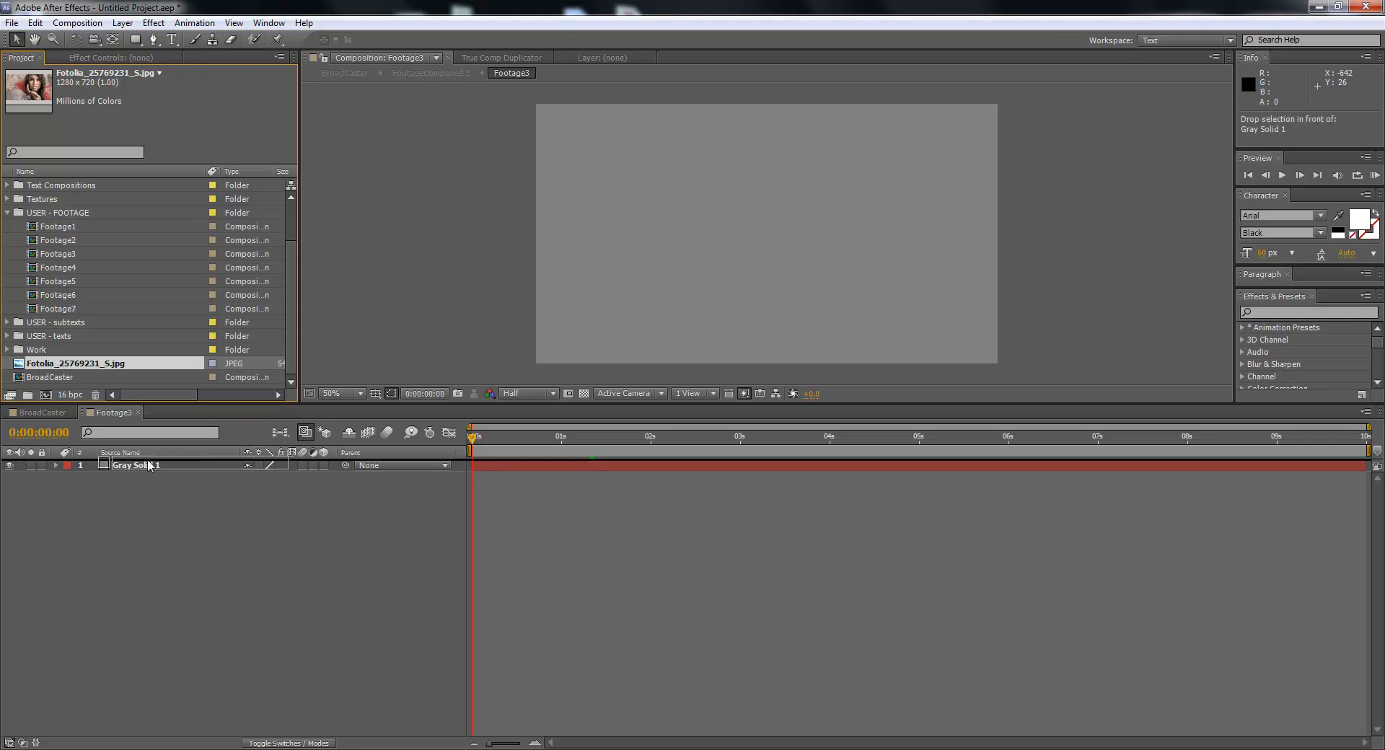
pyautogui.moveTo(149, 465); pyautogui.dragTo(149, 465)
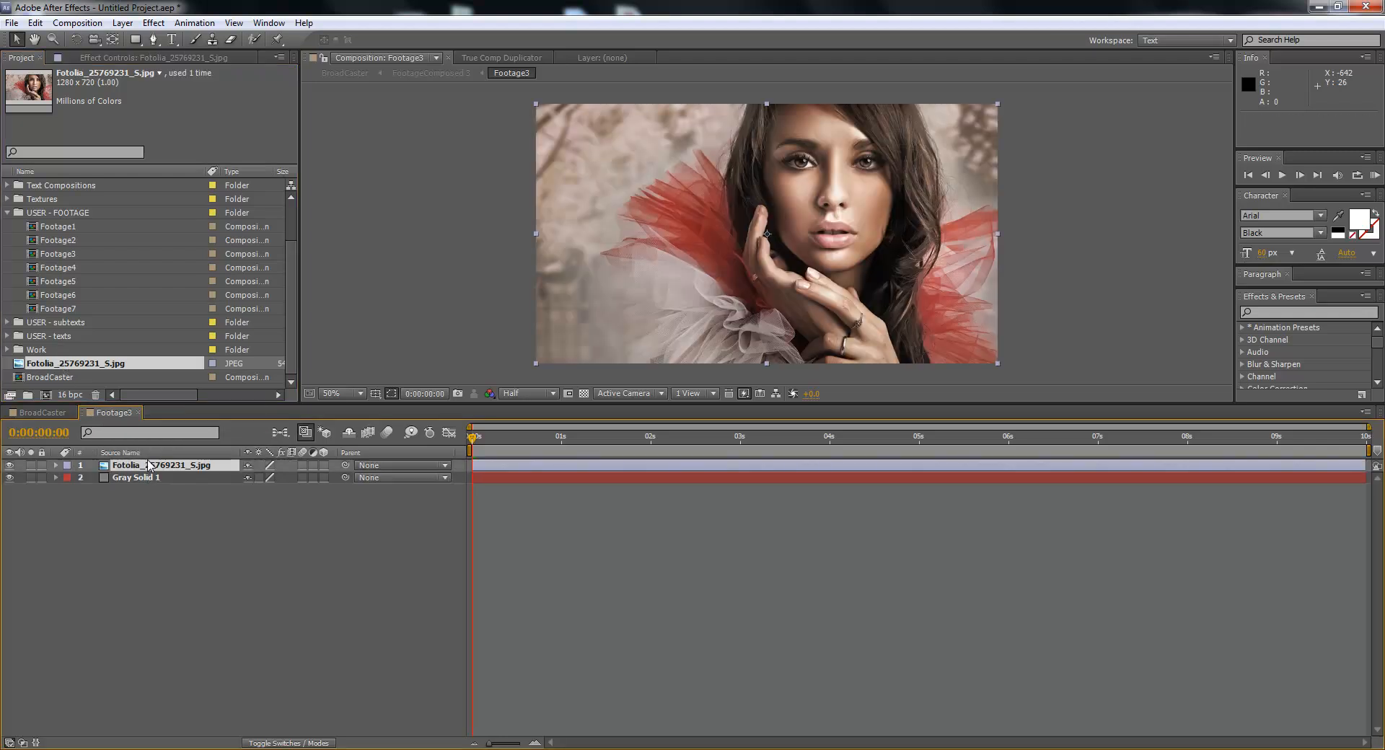
# - Delete the Gray Solid 1 layer from the Footage3 composition
pyautogui.click(173, 479)
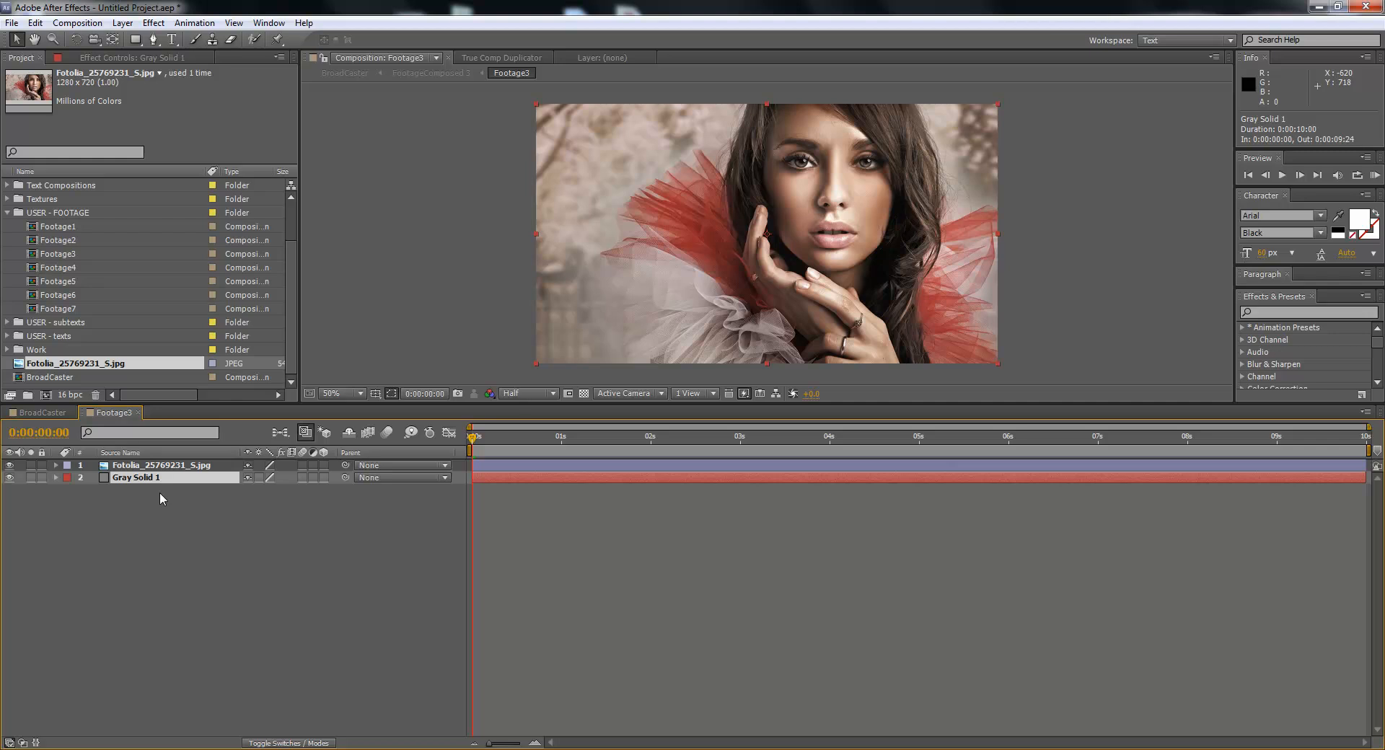
pyautogui.click(159, 492)
pyautogui.click(147, 479)
pyautogui.press('Delete')
pyautogui.moveTo(477, 441); pyautogui.dragTo(304, 483)
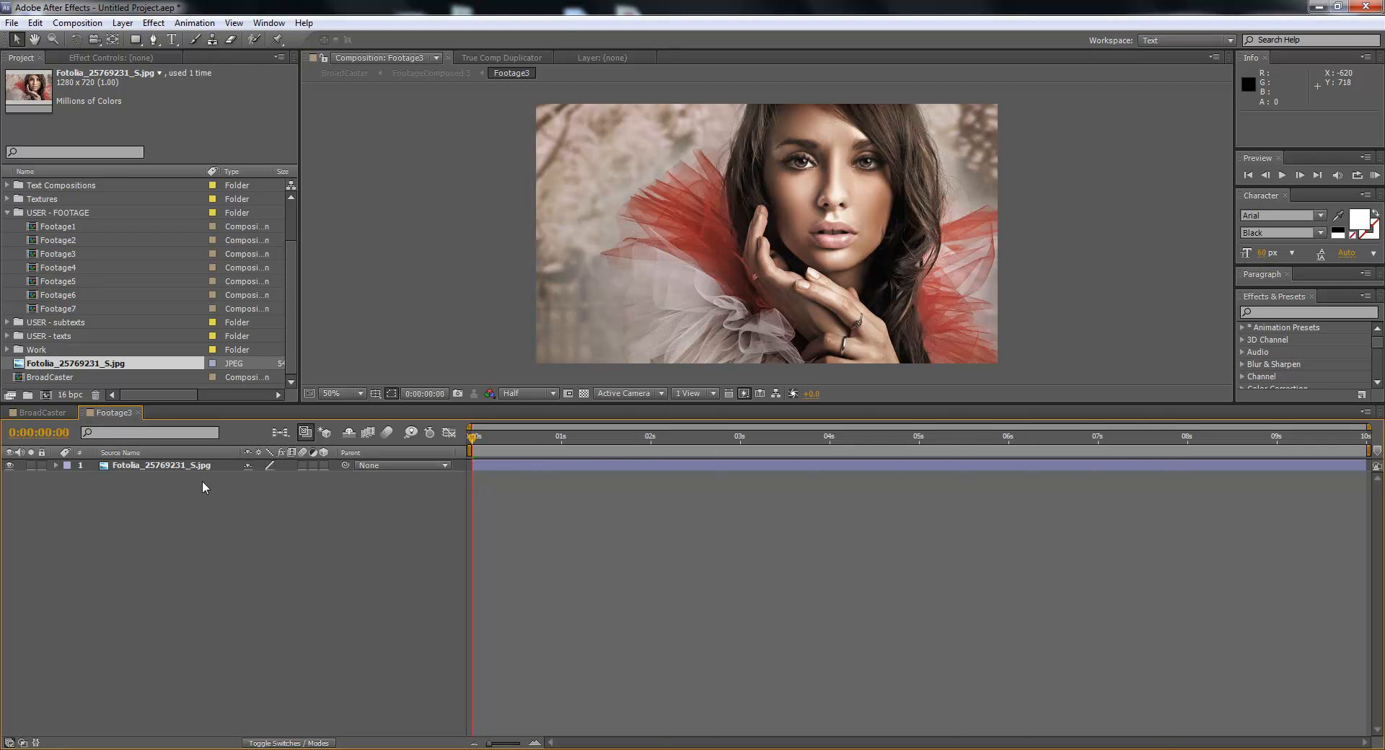
# - Close the Footage3 composition and preview the inserted image in BroadCaster by scrubbing to 0:00:21:03
pyautogui.click(127, 468)
pyautogui.moveTo(470, 439); pyautogui.dragTo(303, 321)
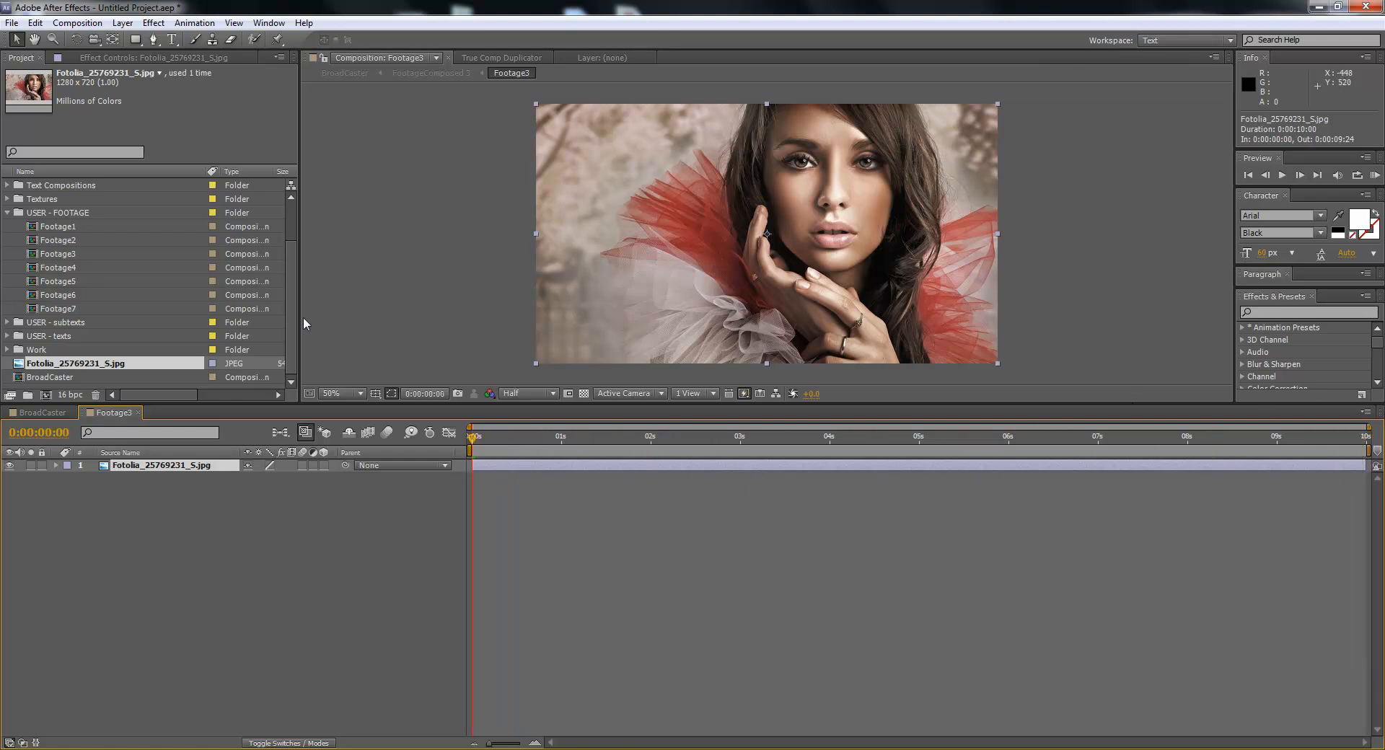
pyautogui.click(138, 413)
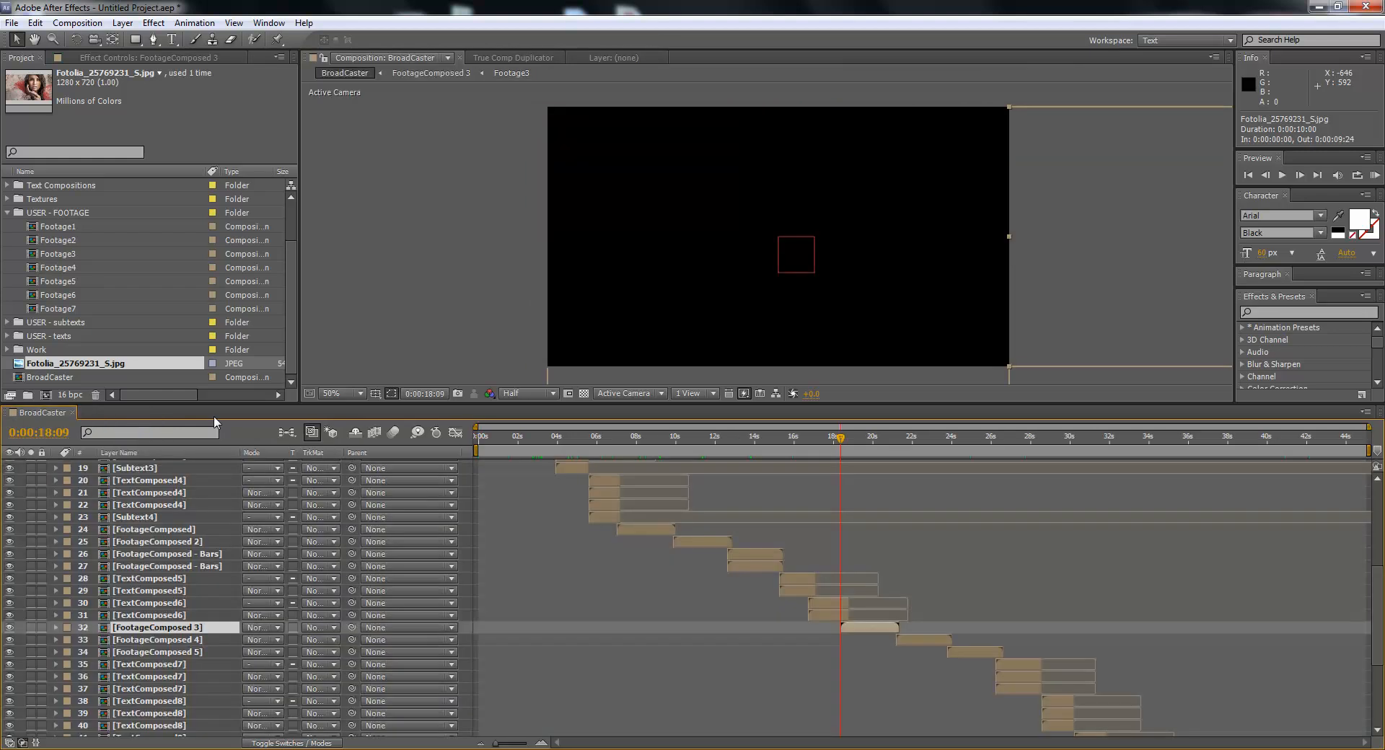
pyautogui.moveTo(842, 440); pyautogui.dragTo(895, 443)
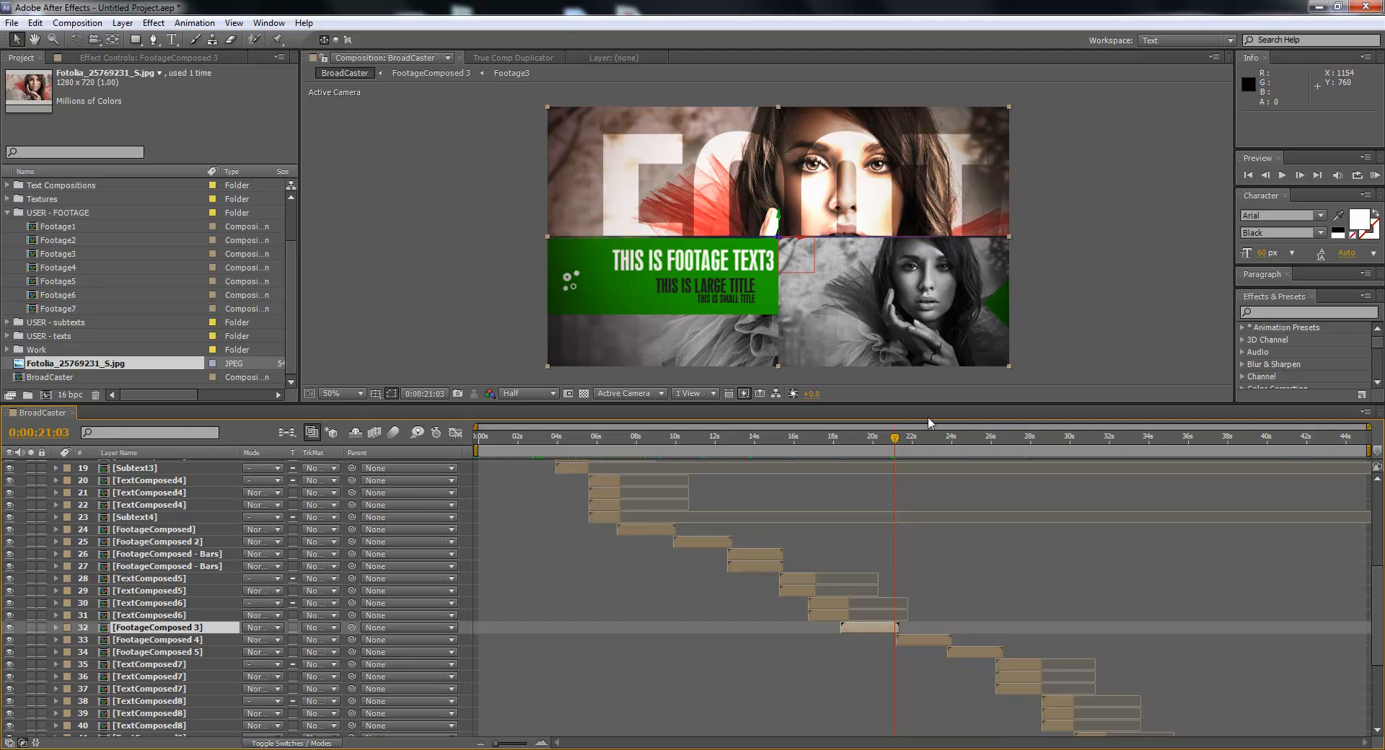
# - Select the Colors layer in BroadCaster, show its effect controls and collapse the Color - footage7 effect
pyautogui.moveTo(1380, 596); pyautogui.dragTo(1381, 485)
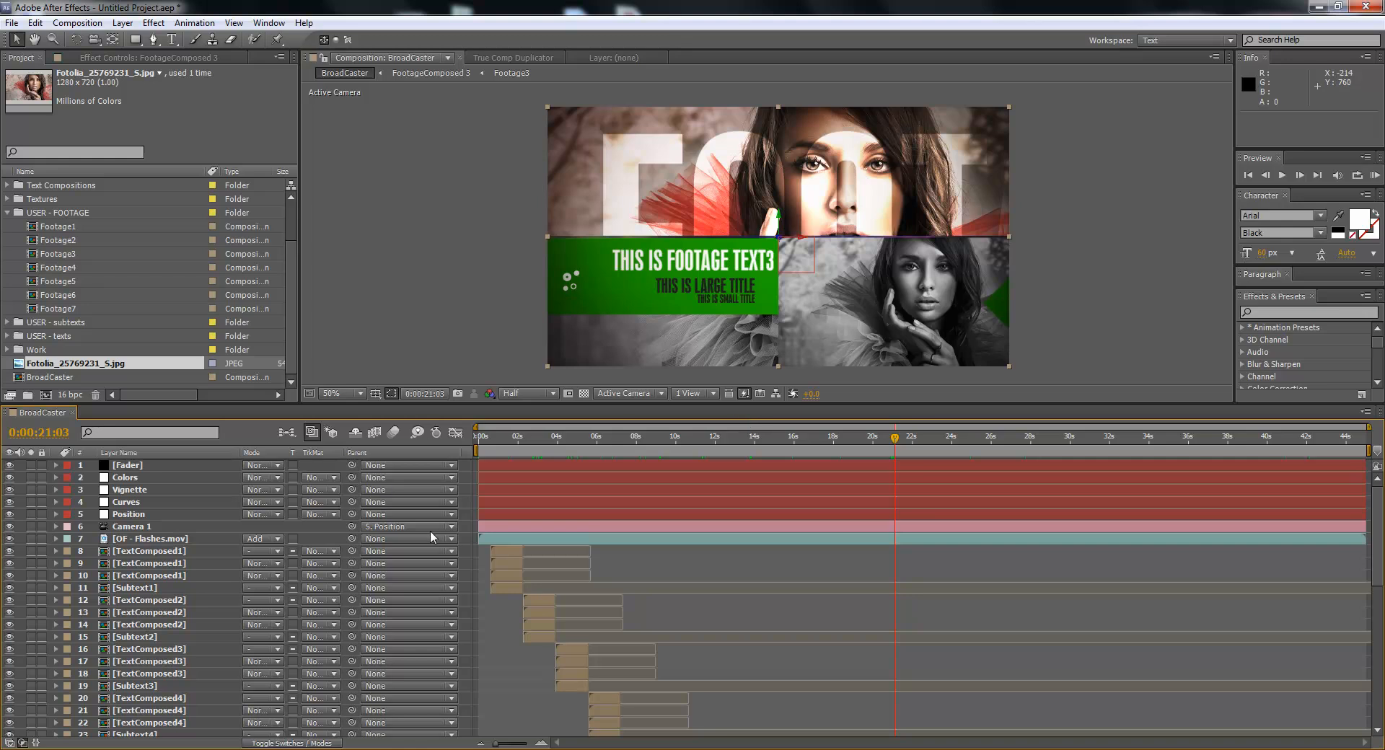
pyautogui.click(144, 477)
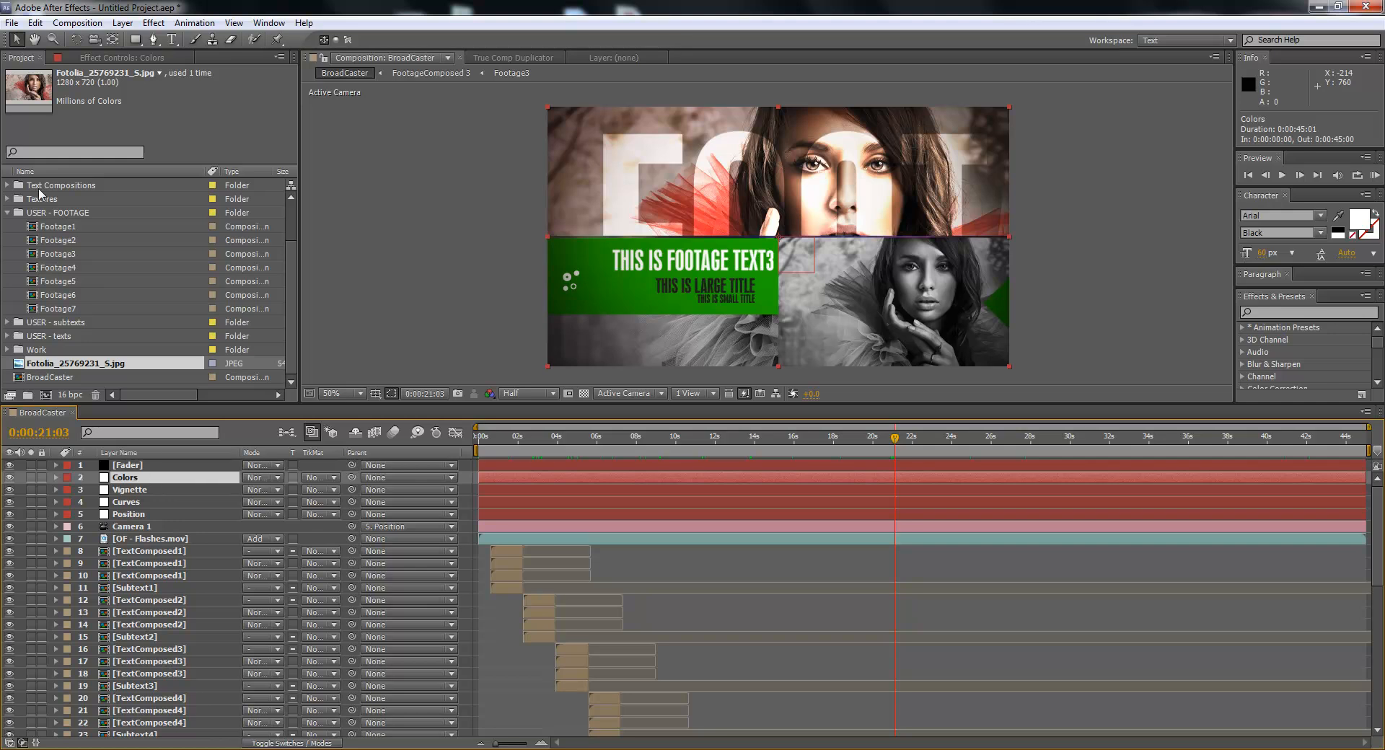
pyautogui.click(7, 212)
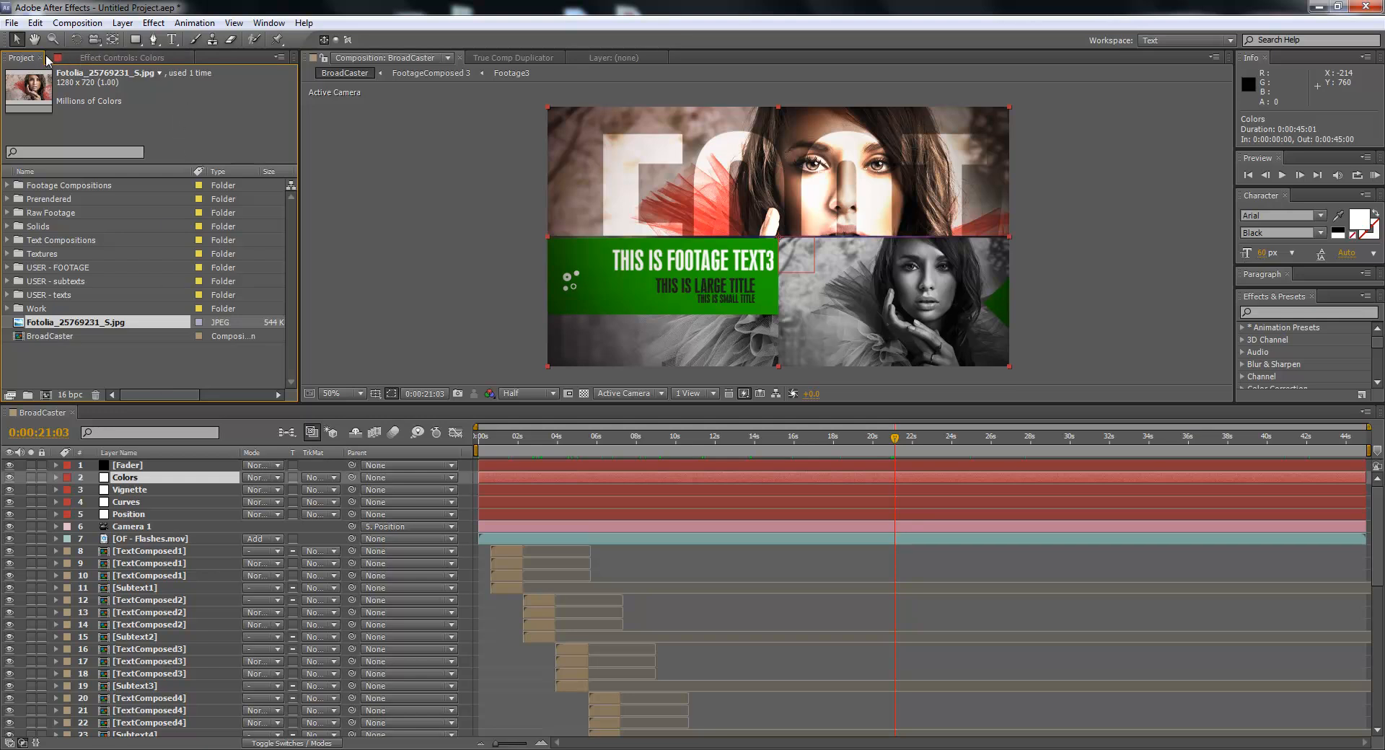
pyautogui.click(269, 23)
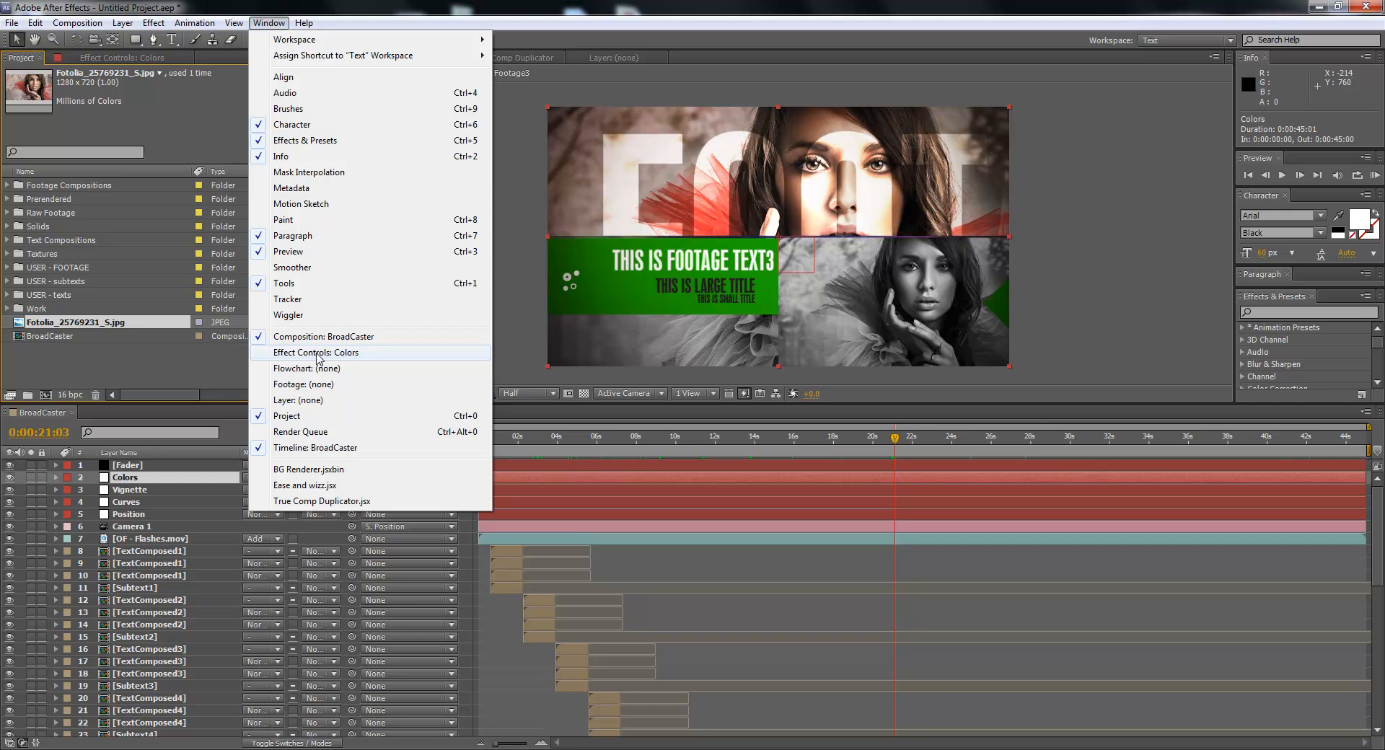
pyautogui.press('Right')
pyautogui.click(145, 60)
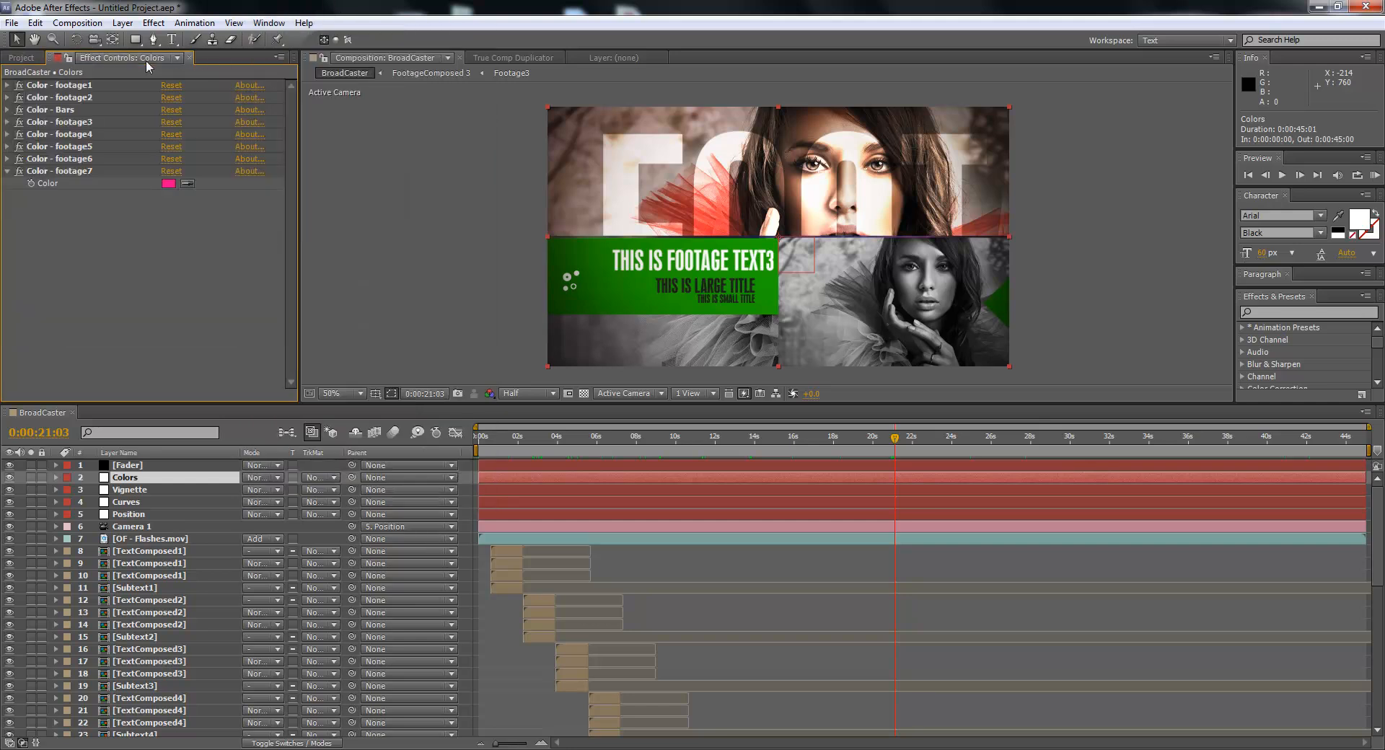
pyautogui.click(6, 171)
# - Preview the colours of the footage scenes in BroadCaster around 0:00:08:11 and 0:00:12:06, and the title scene at 0:00:04:19
pyautogui.moveTo(1377, 577); pyautogui.dragTo(1377, 635)
pyautogui.moveTo(634, 450); pyautogui.dragTo(645, 449)
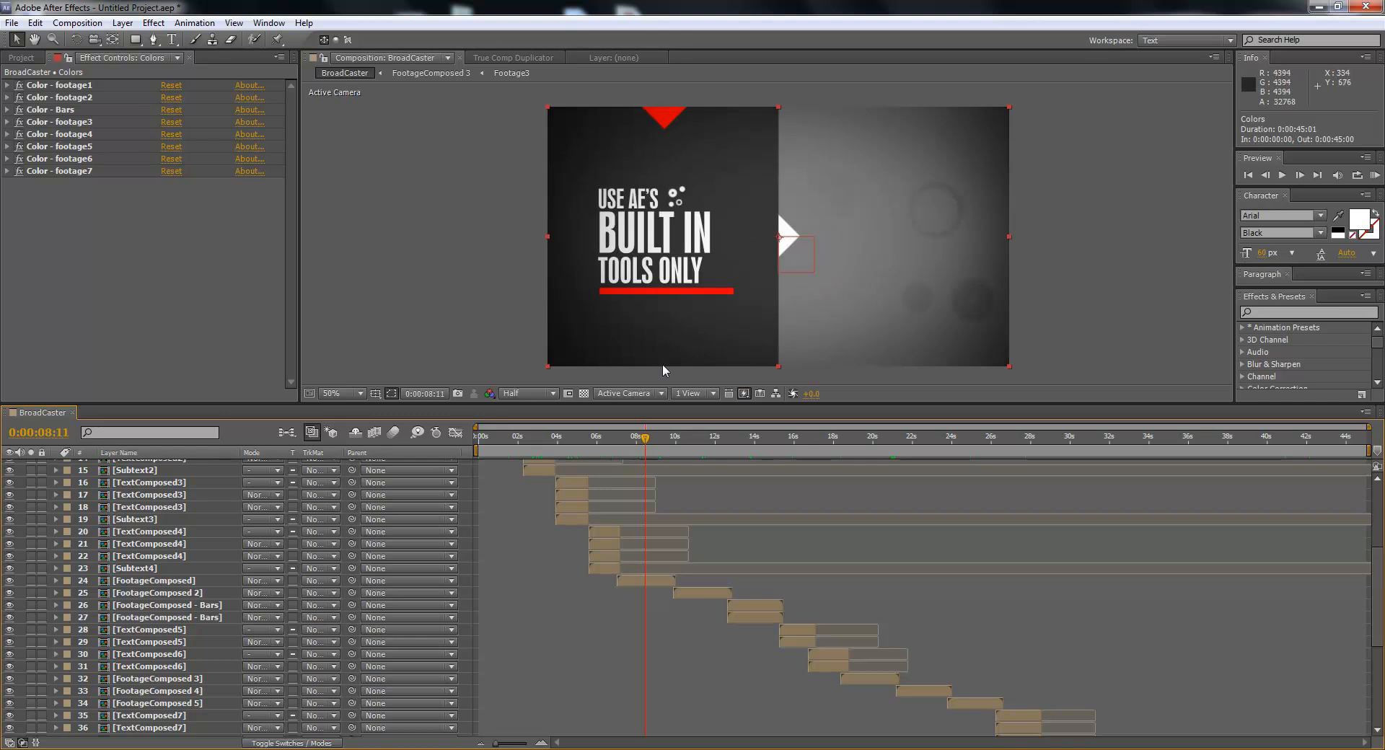
pyautogui.press('space')
pyautogui.moveTo(647, 449); pyautogui.dragTo(723, 451)
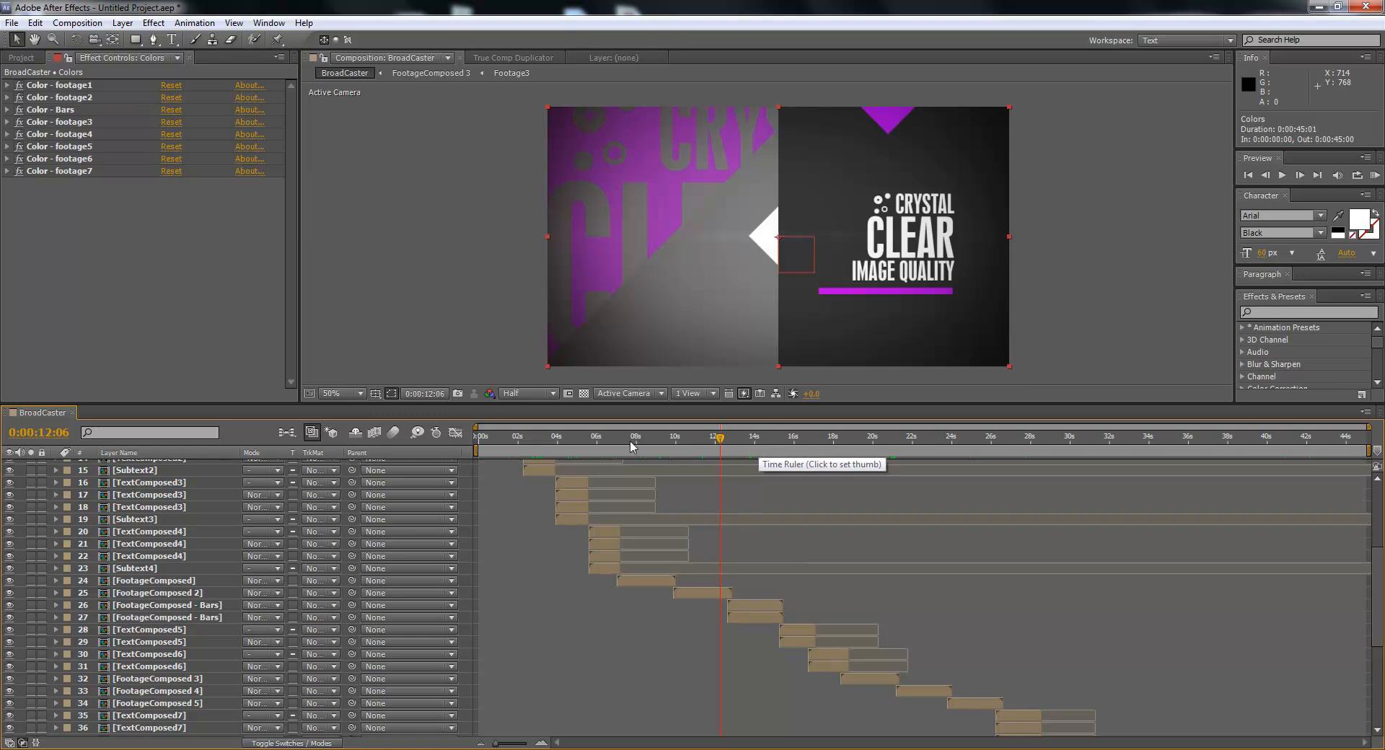
pyautogui.click(573, 449)
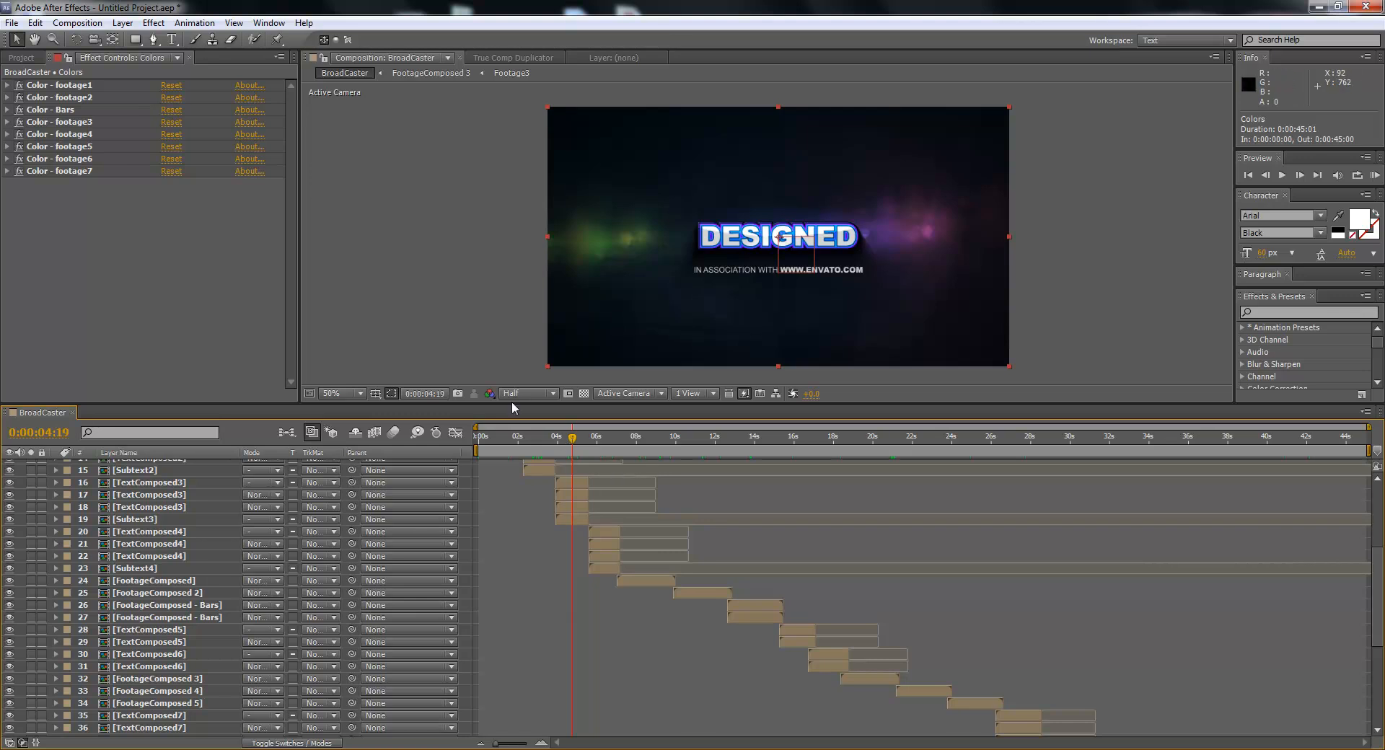
# - Go to the first title scene at 0:00:01:16 in BroadCaster and open the Text1 composition from the USER - texts folder
pyautogui.click(21, 58)
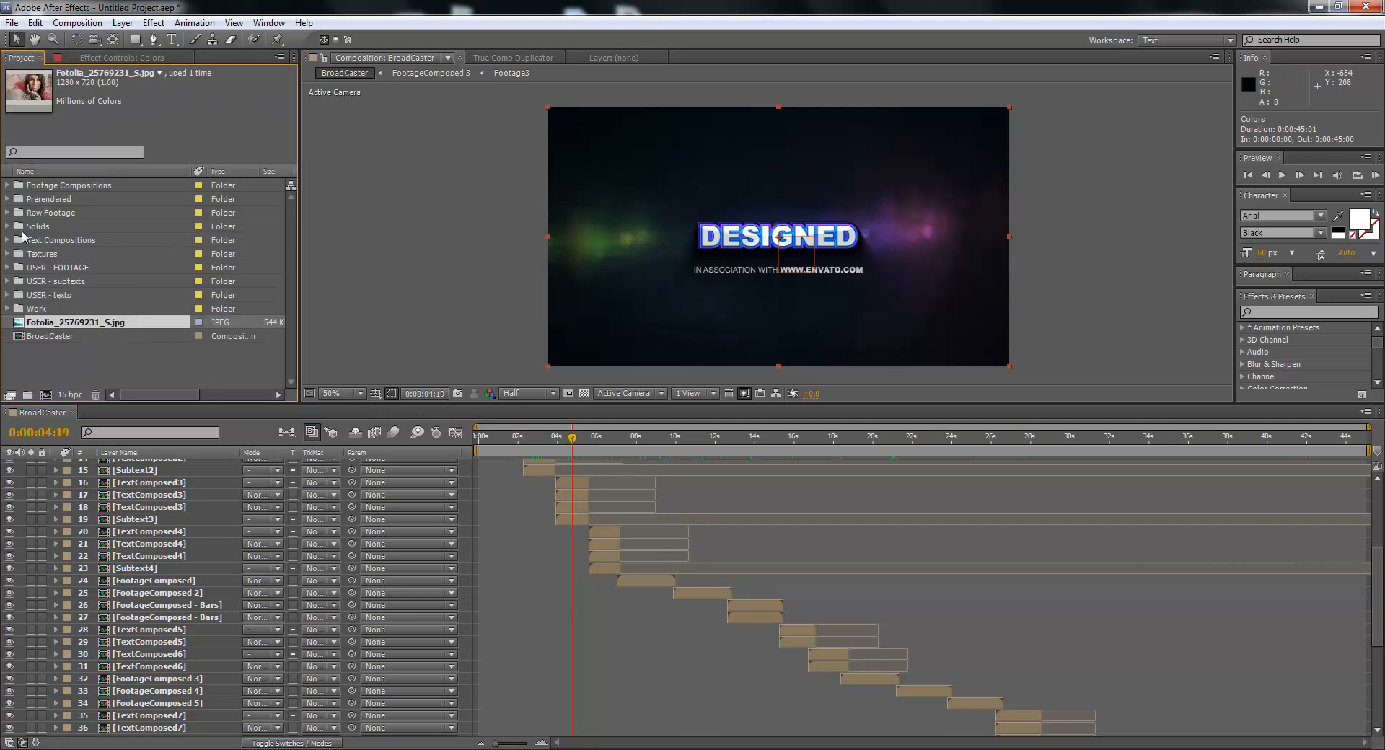
pyautogui.click(568, 485)
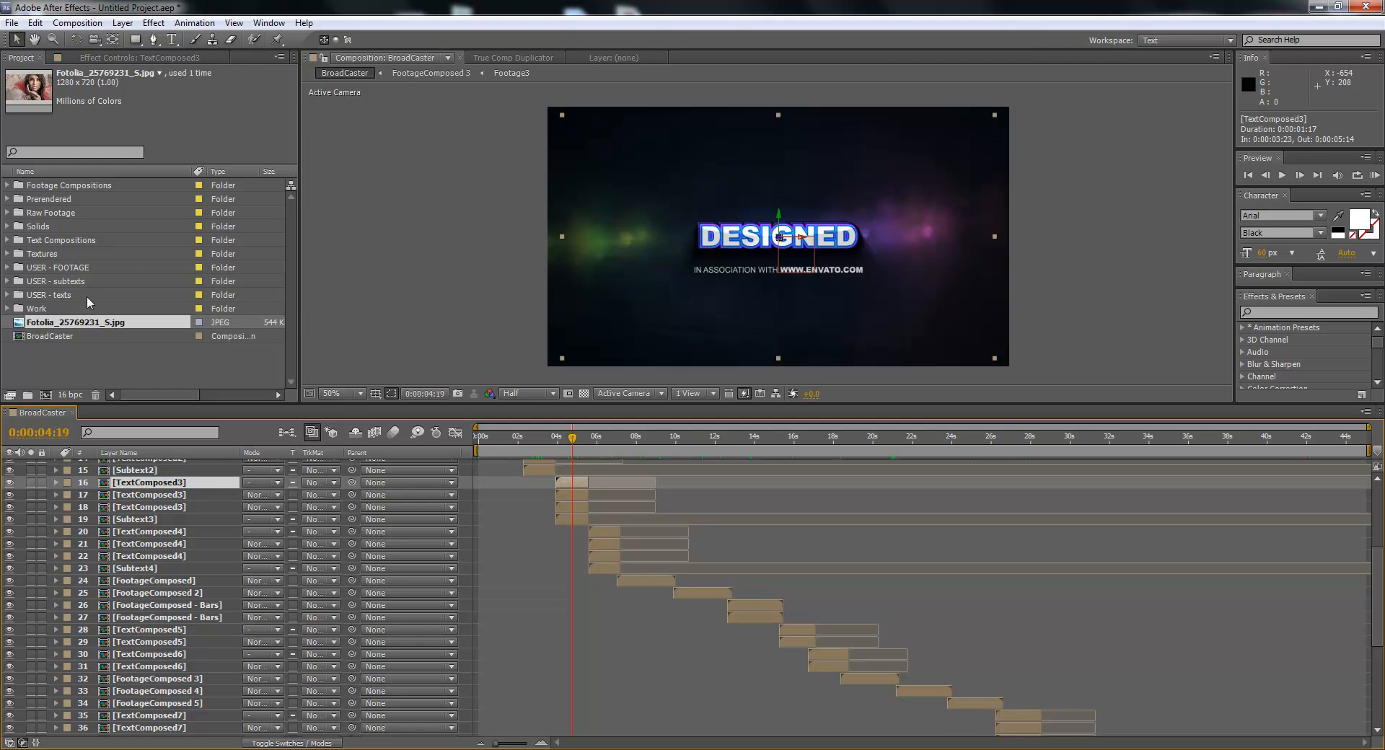
pyautogui.scroll(5, 722, 542)
pyautogui.click(511, 449)
pyautogui.click(509, 550)
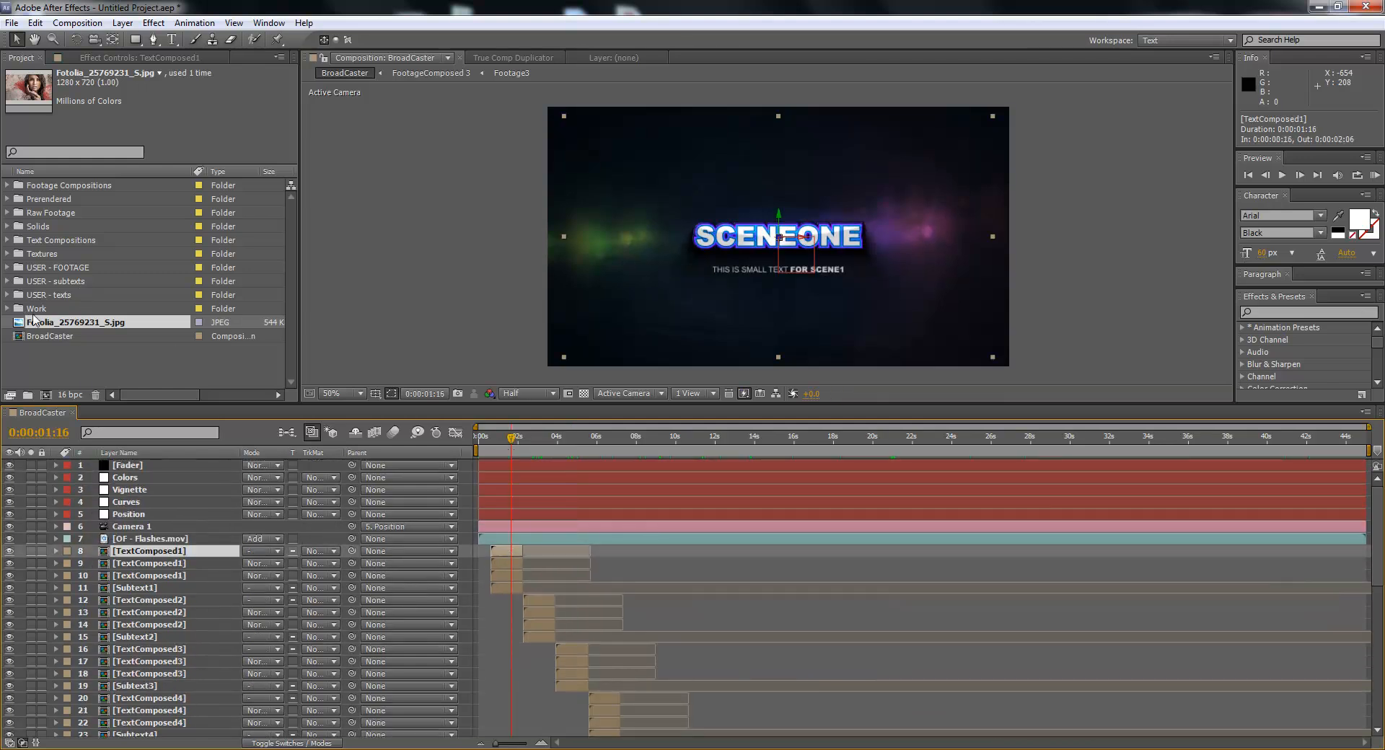
pyautogui.click(8, 295)
pyautogui.doubleClick(50, 199)
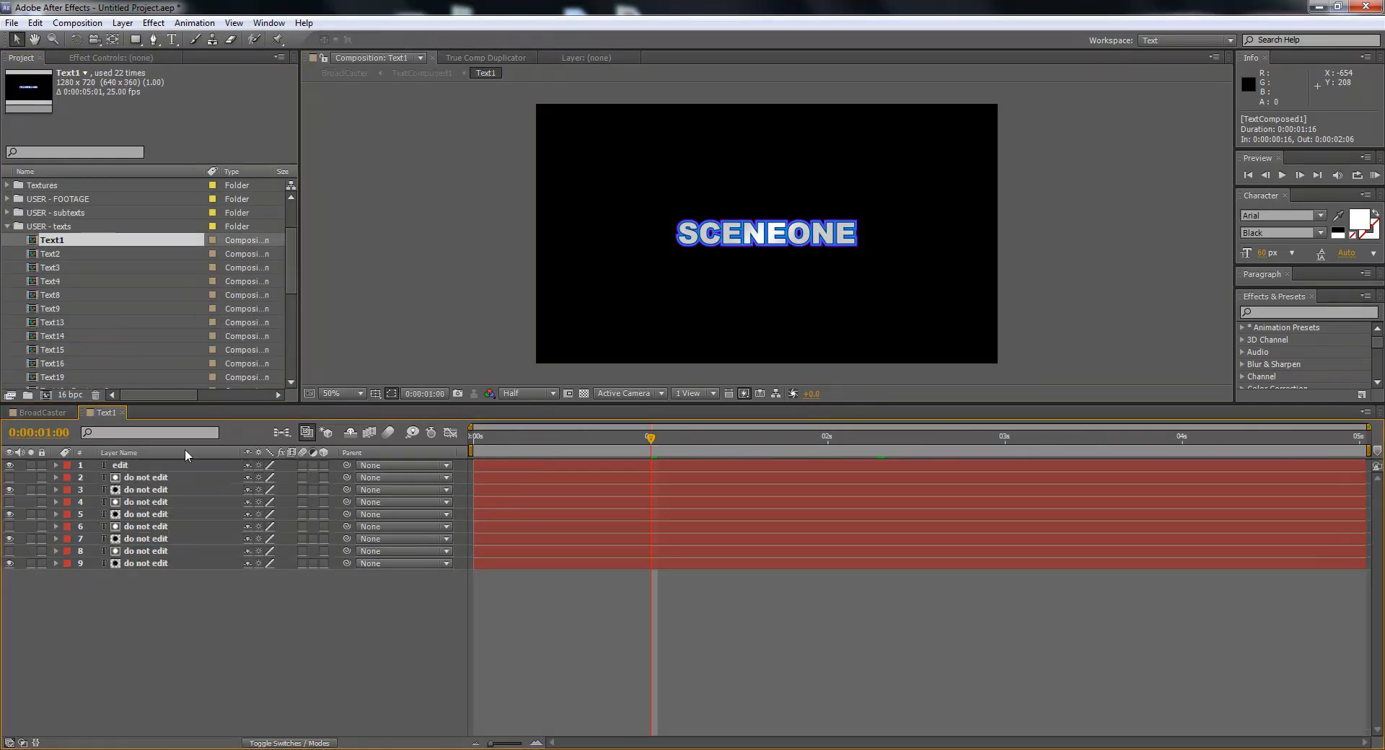
# - Widen the Character panel and check the stroke colours of the visible "do not edit" text layers 3, 5, 7 and 9
pyautogui.click(155, 491)
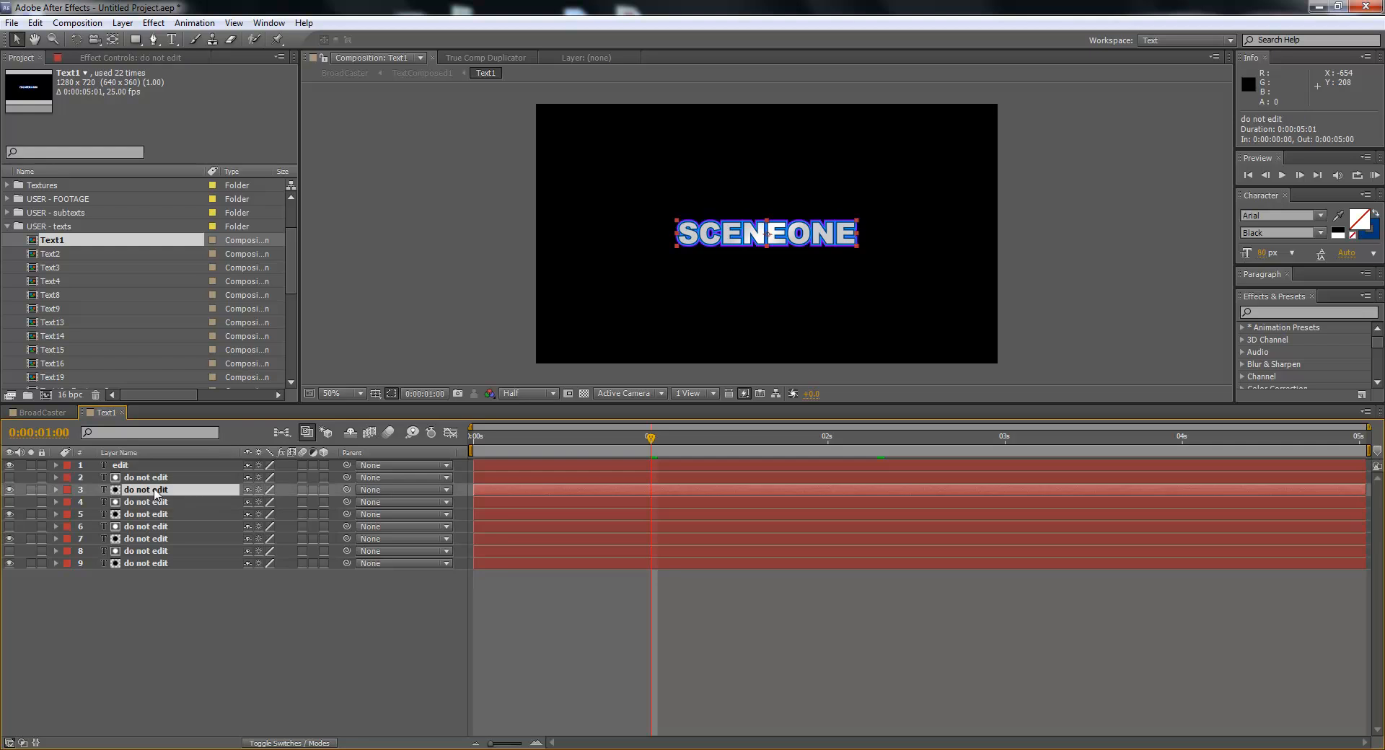
pyautogui.moveTo(1235, 313); pyautogui.dragTo(1141, 313)
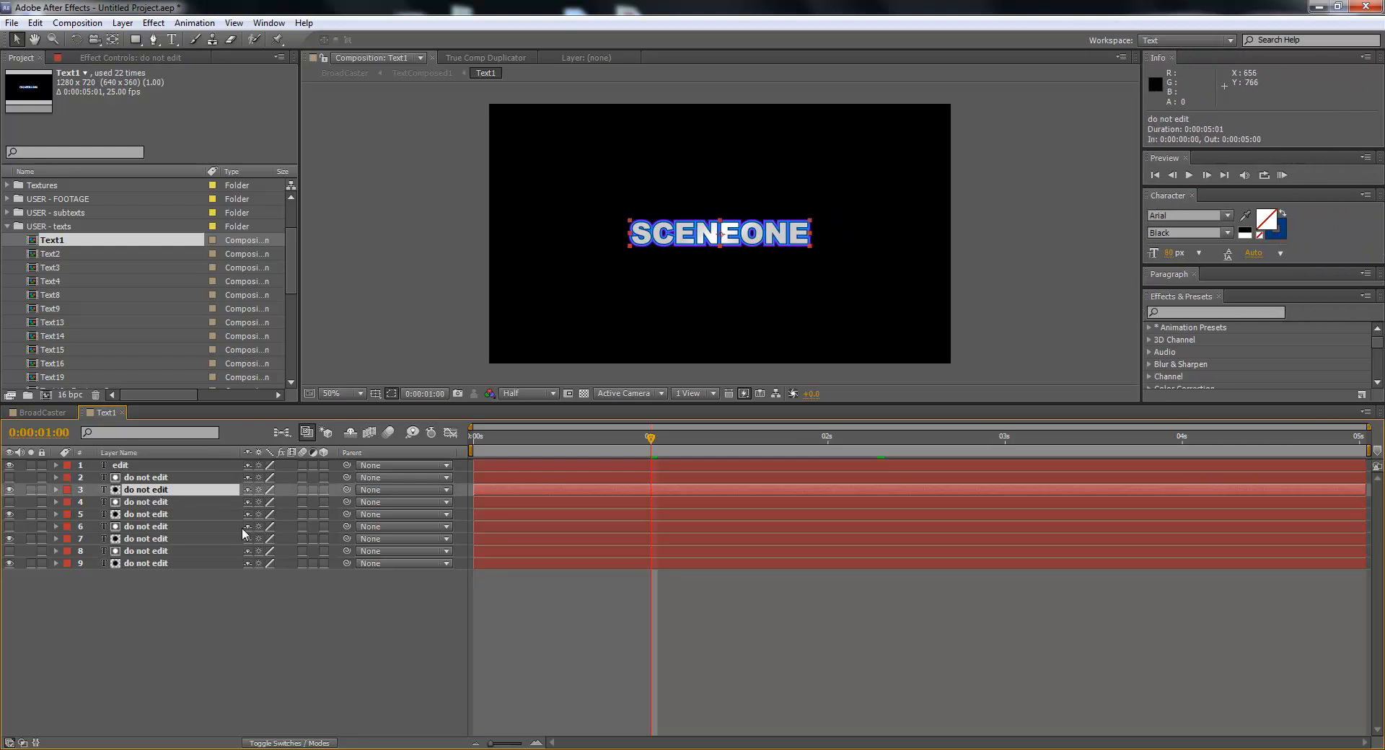
pyautogui.click(143, 515)
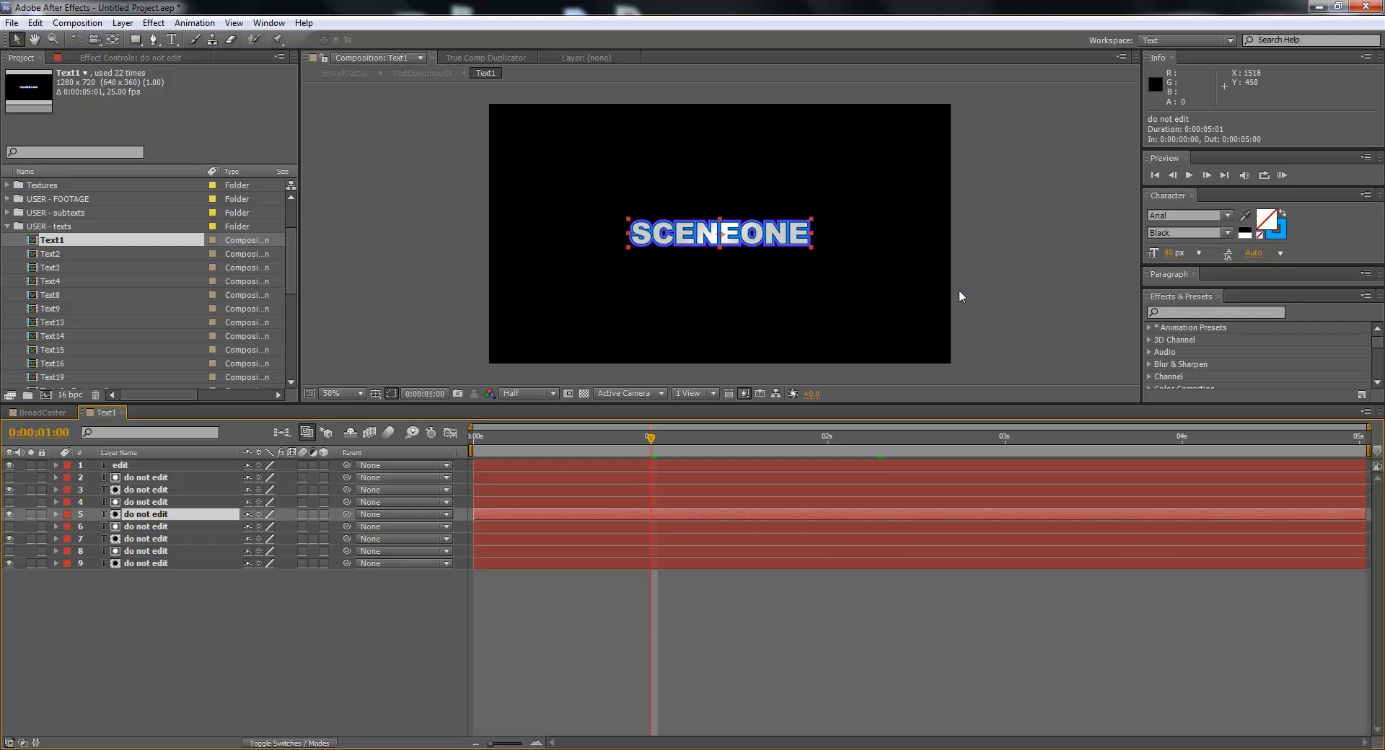
pyautogui.click(166, 539)
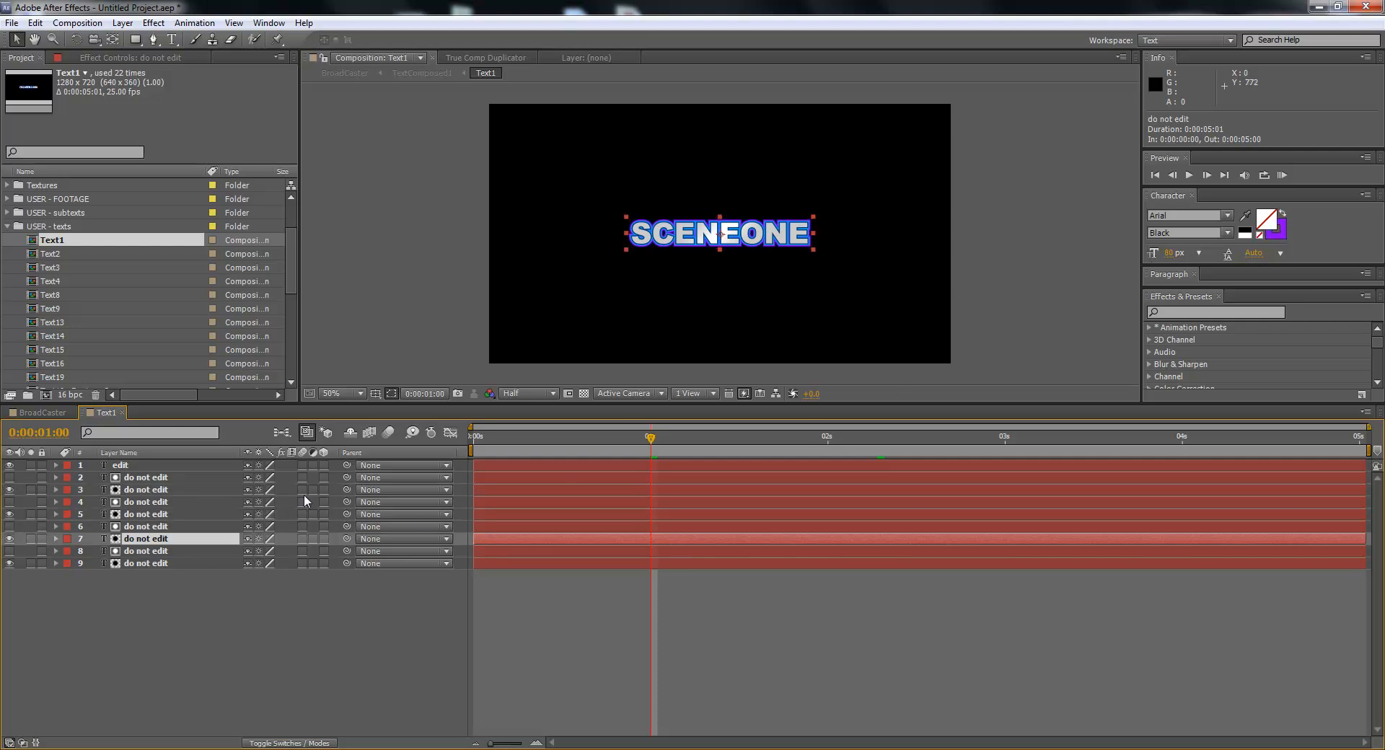
pyautogui.click(166, 563)
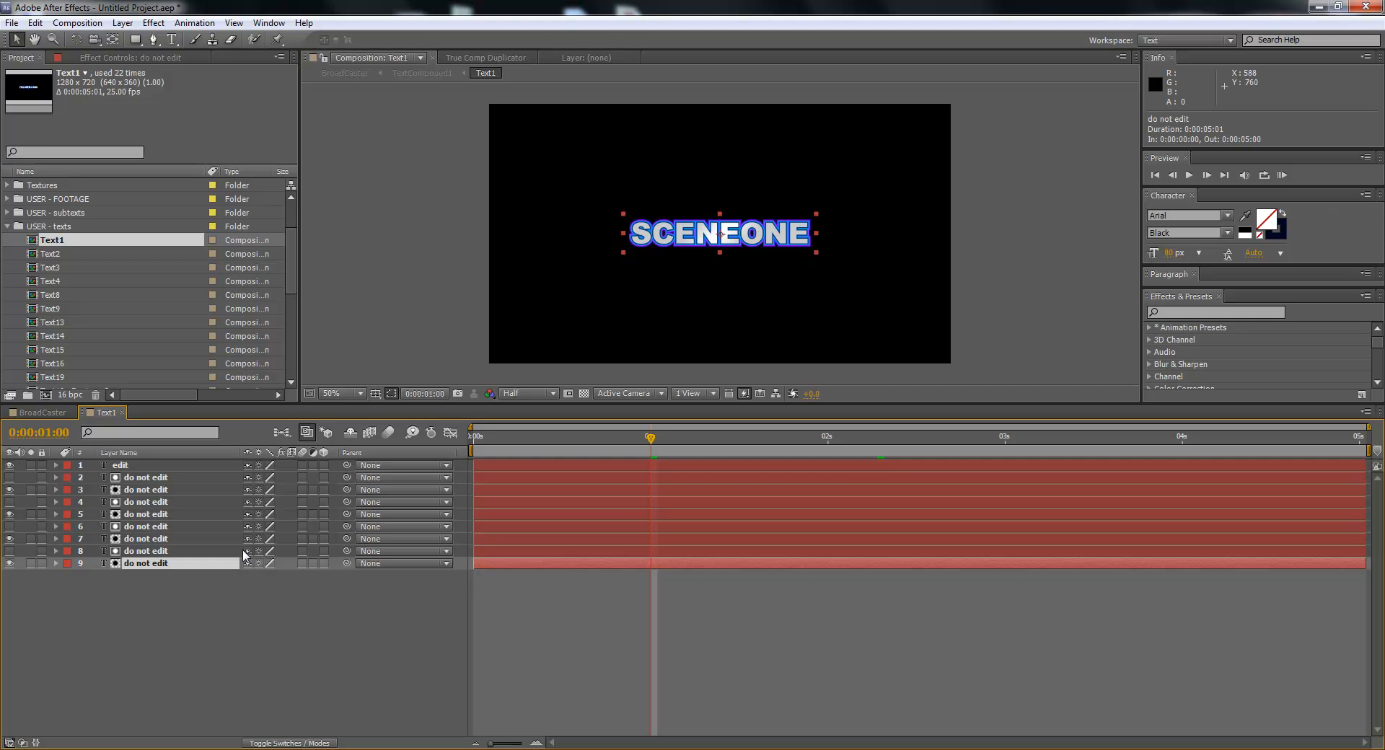
# - Try an orange stroke colour on the "do not edit" text layer 7 in Text1
pyautogui.click(173, 542)
pyautogui.click(1279, 236)
pyautogui.click(1271, 234)
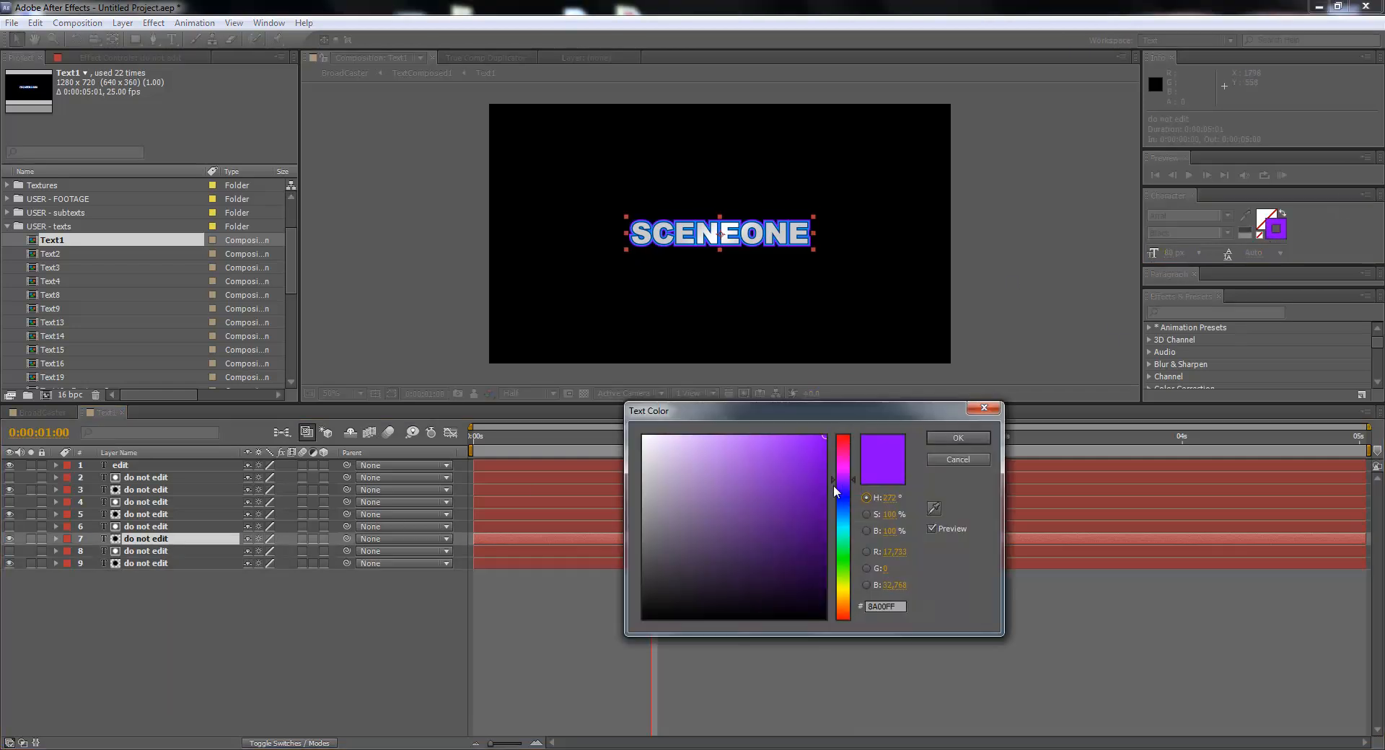
pyautogui.moveTo(842, 482); pyautogui.dragTo(833, 604)
pyautogui.click(957, 458)
# - Close the Text1 composition and move the BroadCaster time to 0:00:20:02
pyautogui.click(123, 412)
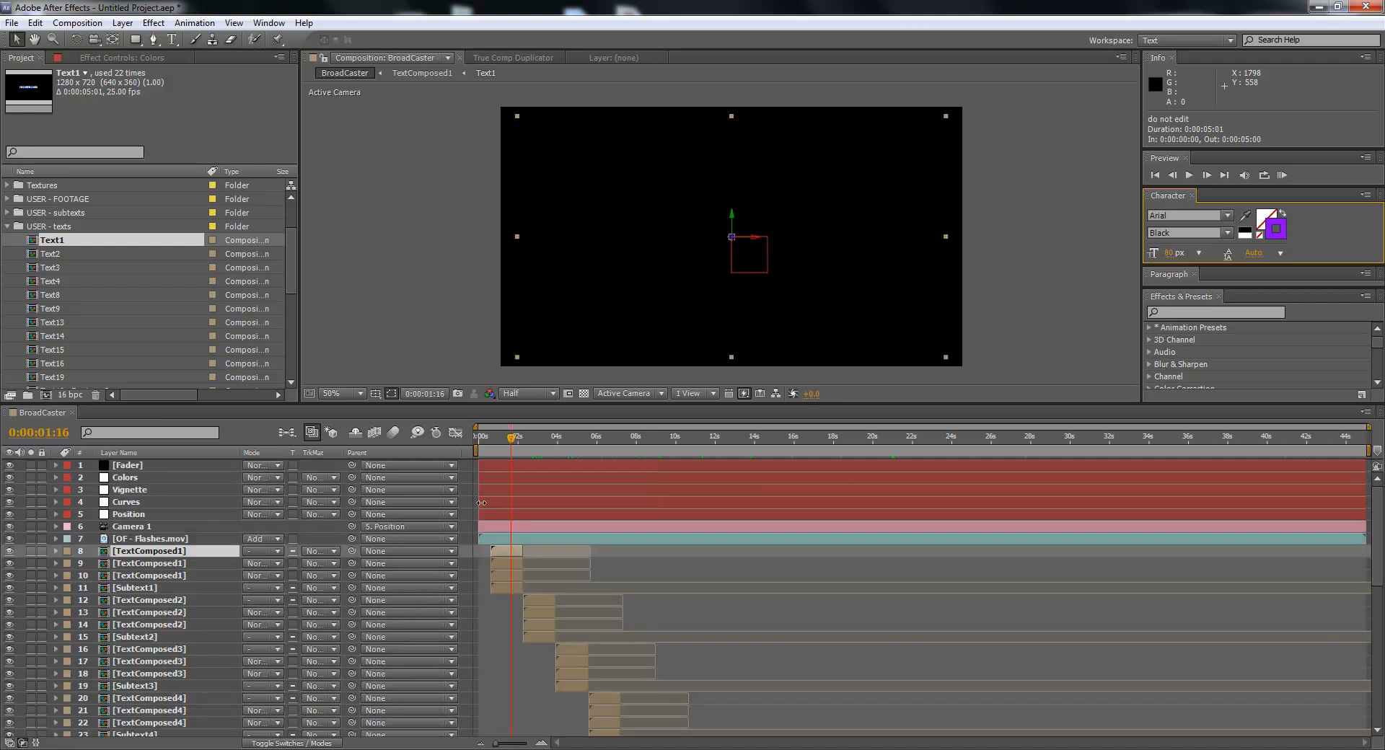
pyautogui.moveTo(714, 450); pyautogui.dragTo(874, 456)
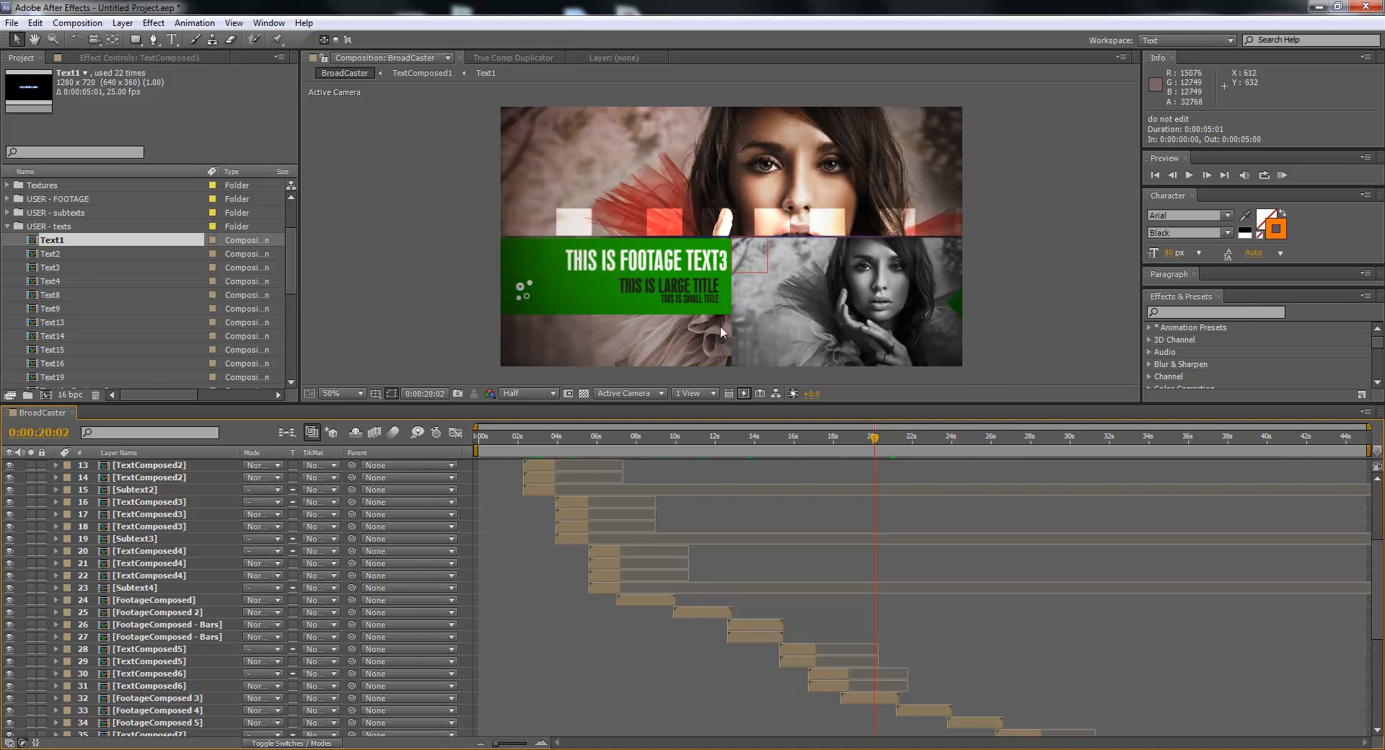
# - Display the colour effects of the Colors layer in BroadCaster
pyautogui.click(189, 56)
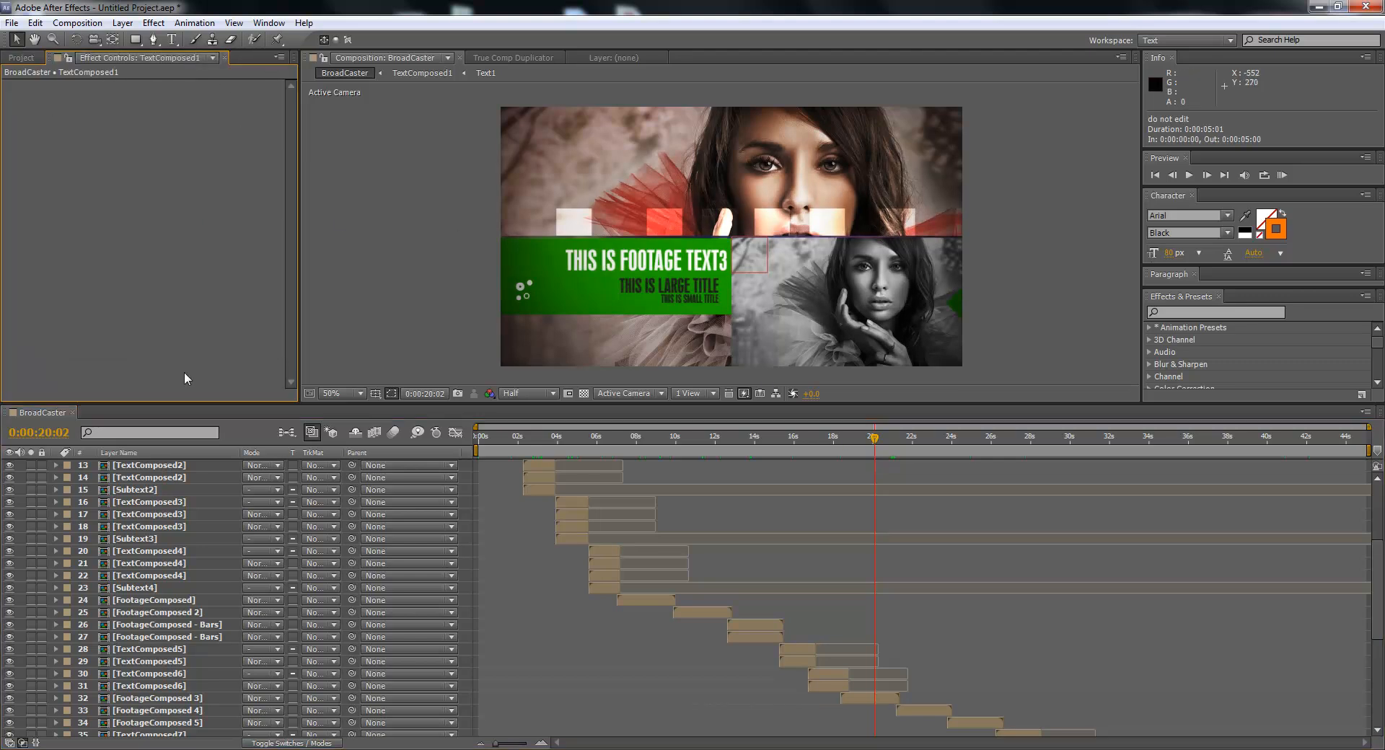
pyautogui.scroll(4, 540, 519)
pyautogui.click(125, 477)
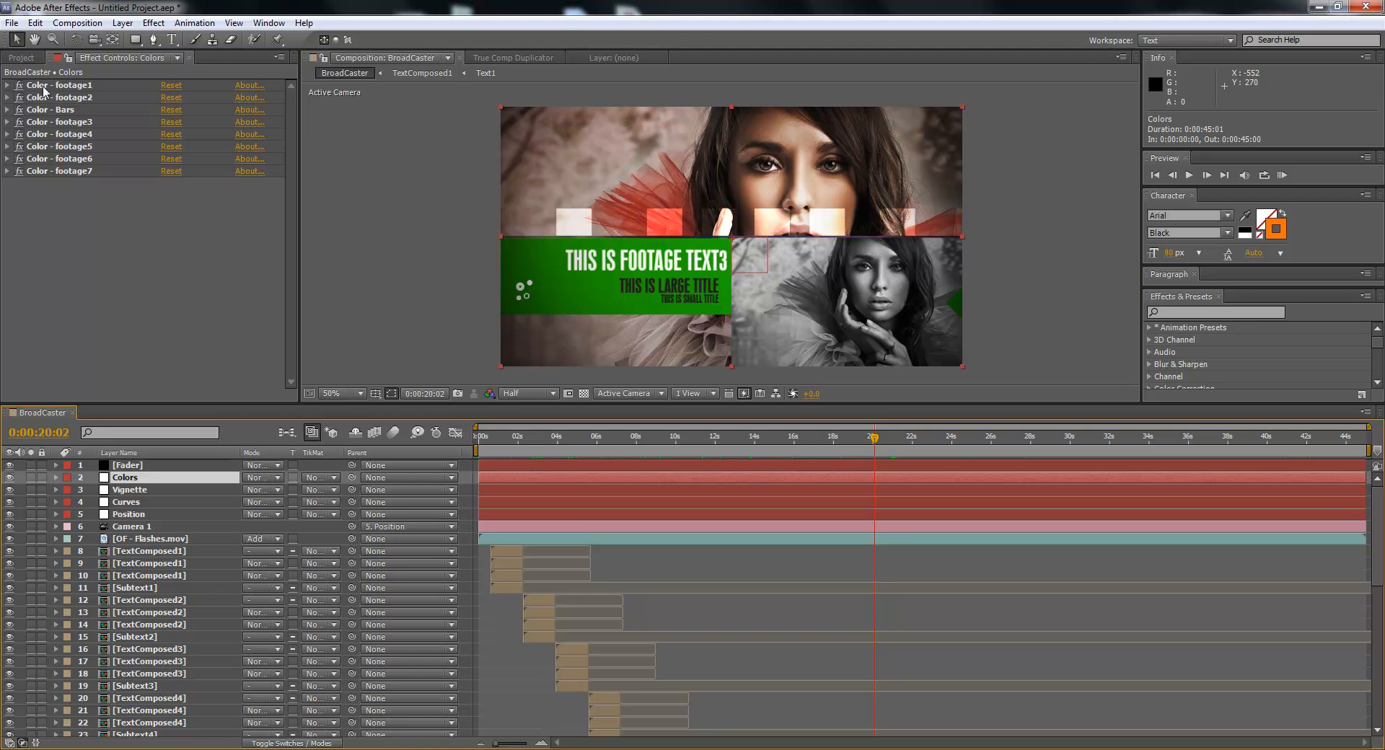
pyautogui.scroll(-4, 649, 463)
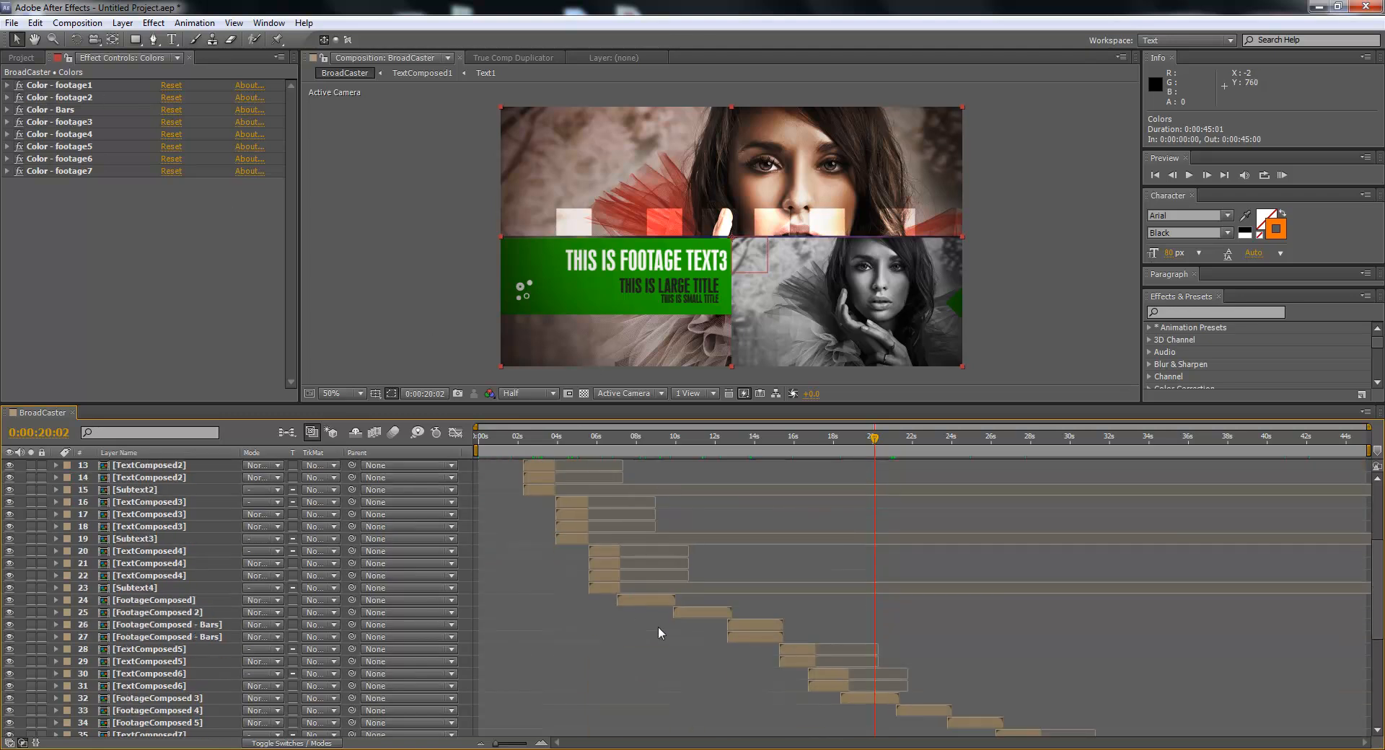
# - Move the BroadCaster time to 0:00:08:17 within the FootageComposed layer and display the effects of the Colors layer
pyautogui.click(172, 600)
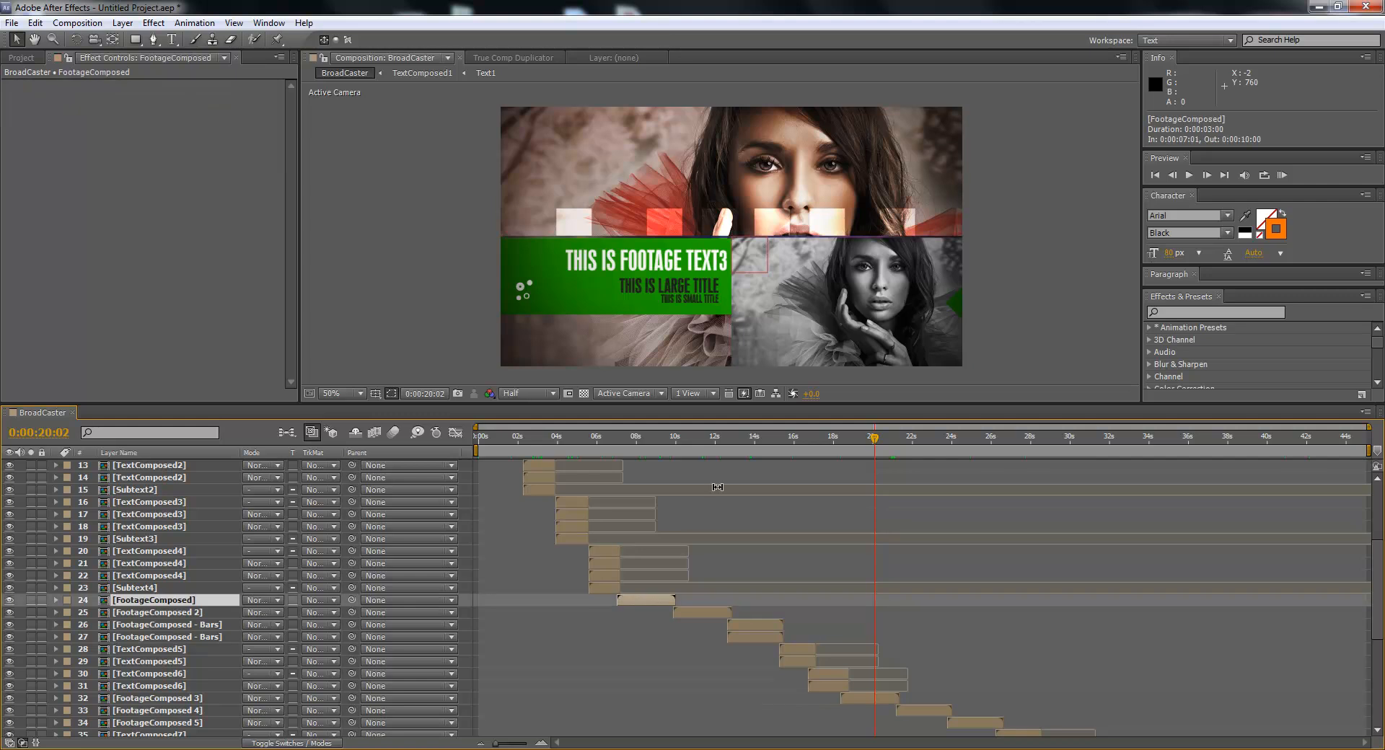
pyautogui.click(651, 450)
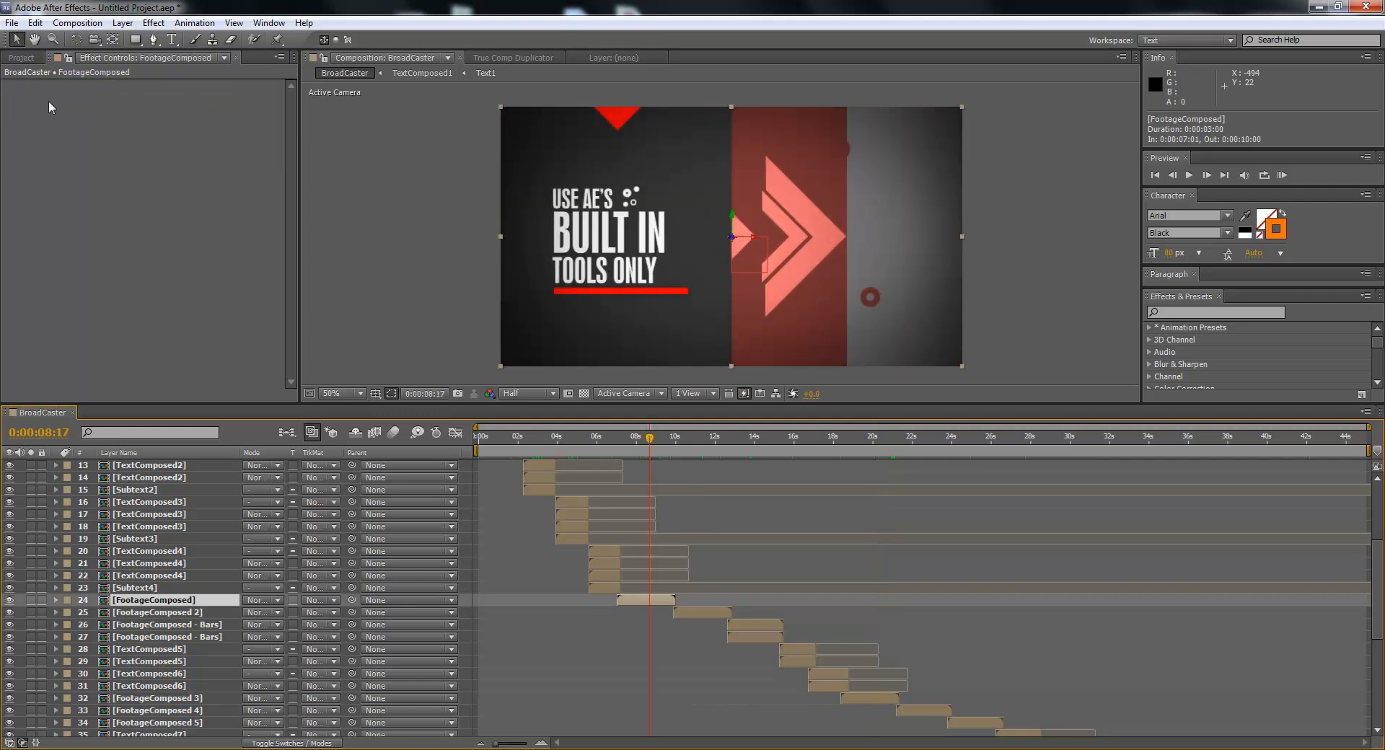
pyautogui.scroll(4, 201, 479)
pyautogui.click(141, 479)
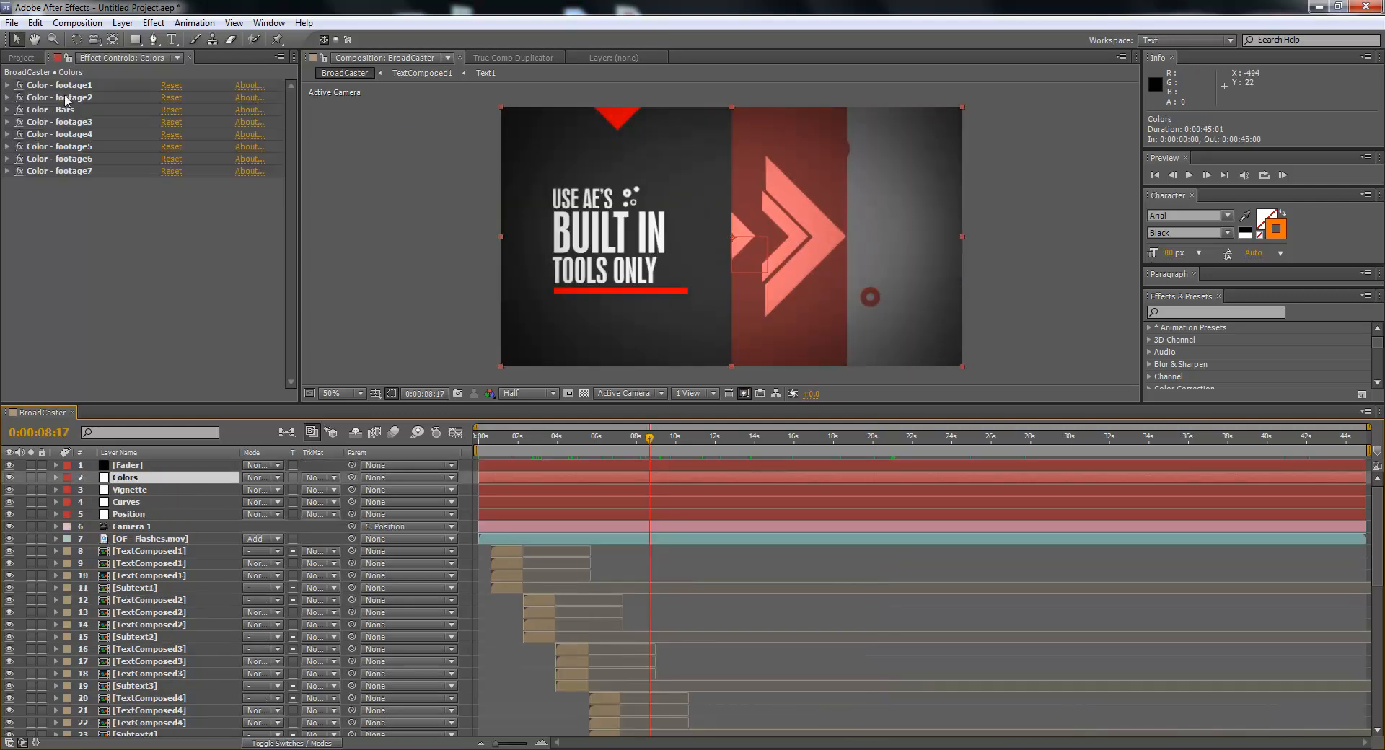
# - Try a green colour for the Color - footage1 effect of the Colors layer
pyautogui.click(62, 87)
pyautogui.click(7, 85)
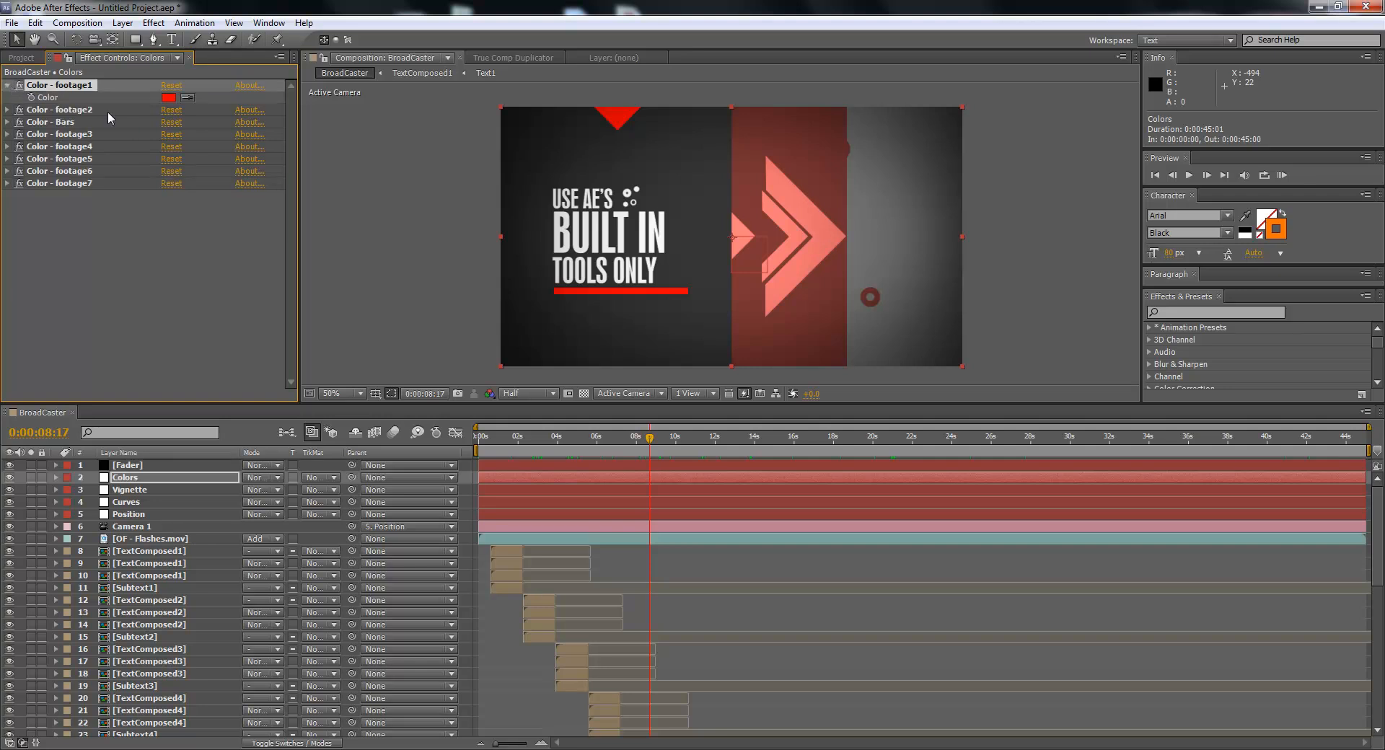
pyautogui.click(168, 98)
pyautogui.moveTo(846, 460); pyautogui.dragTo(847, 540)
pyautogui.click(957, 460)
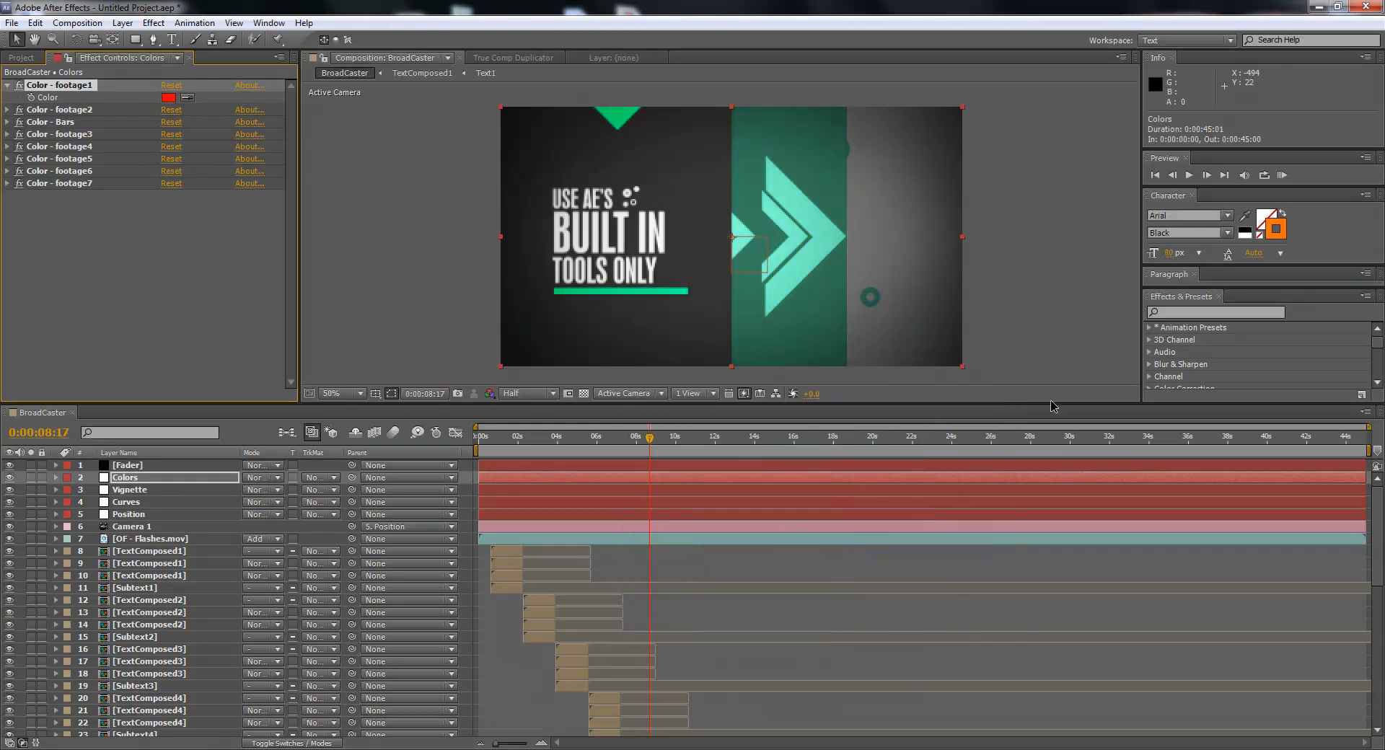
# - Move the time to 0:00:20:08 on the FootageComposed 3 layer and collapse the USER - texts project folder
pyautogui.scroll(-4, 818, 427)
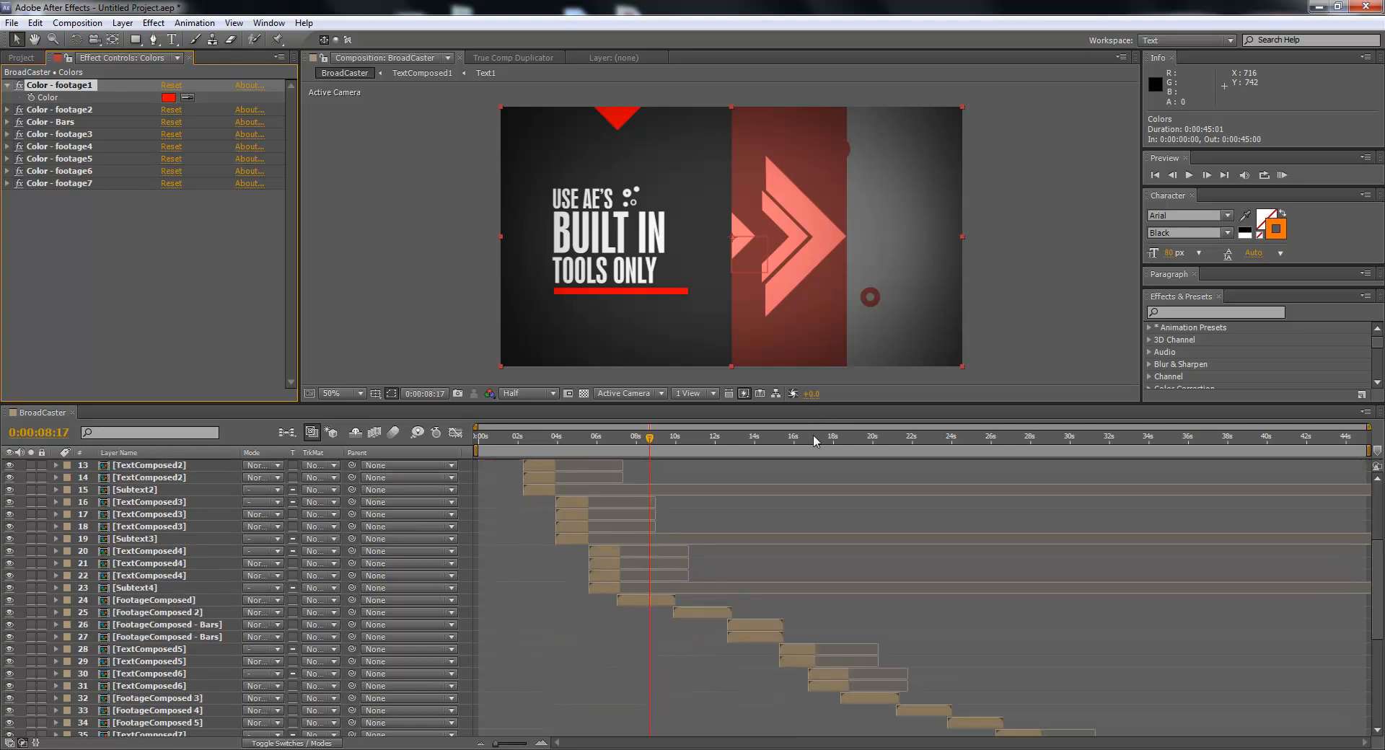
pyautogui.moveTo(699, 437); pyautogui.dragTo(877, 451)
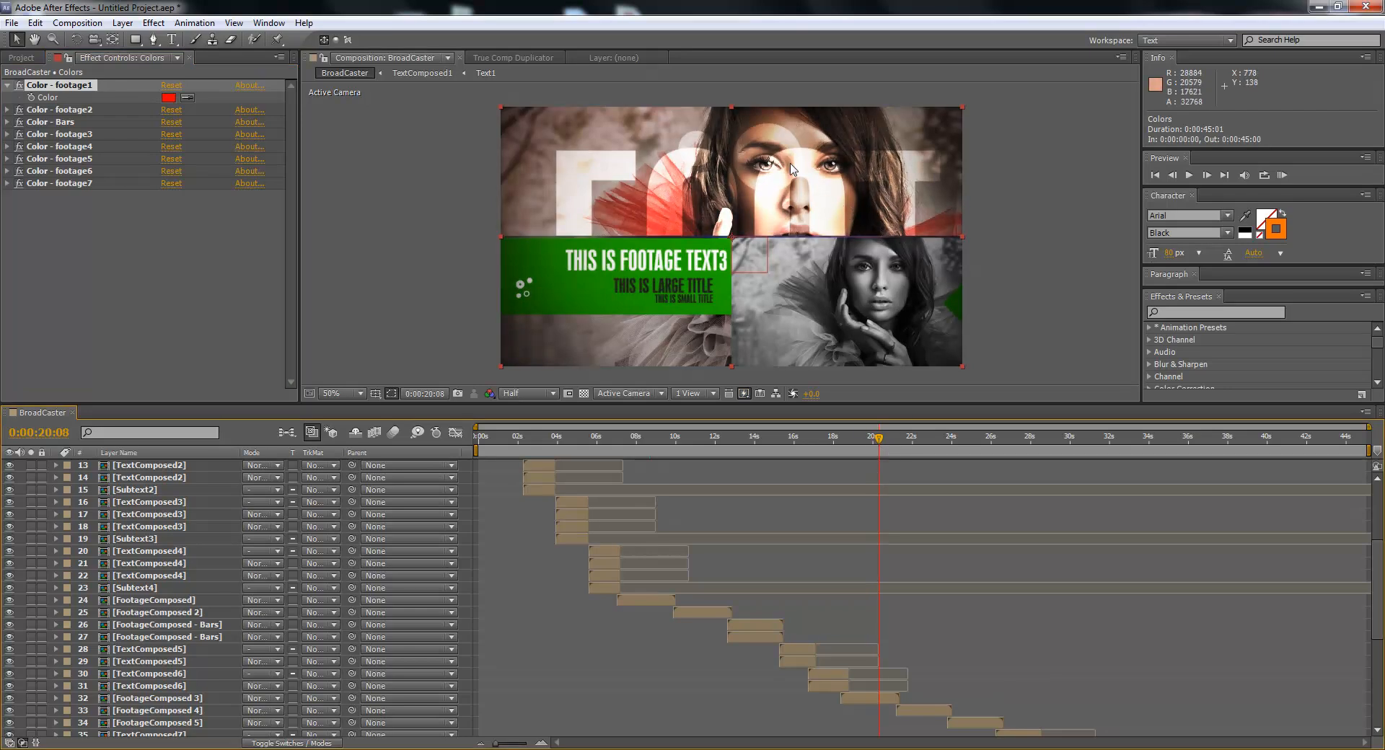
pyautogui.click(869, 697)
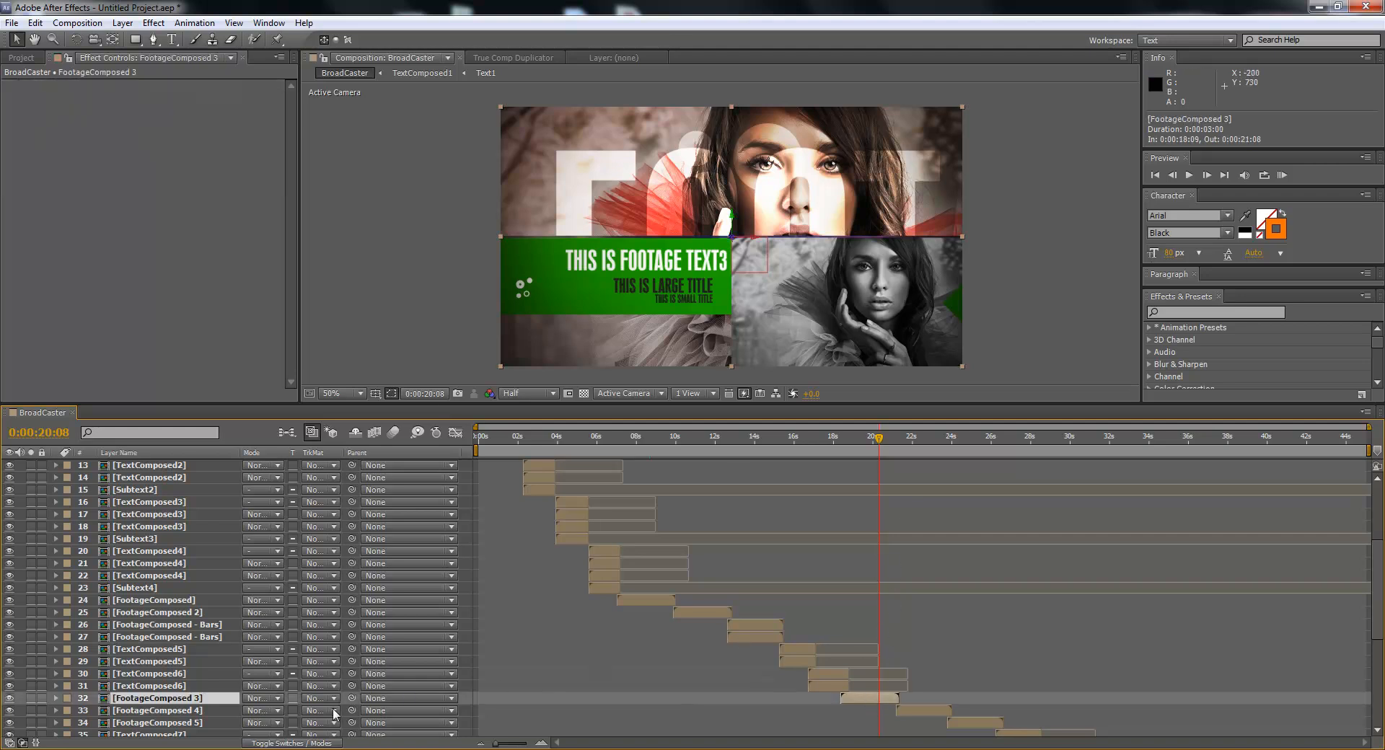
pyautogui.click(21, 57)
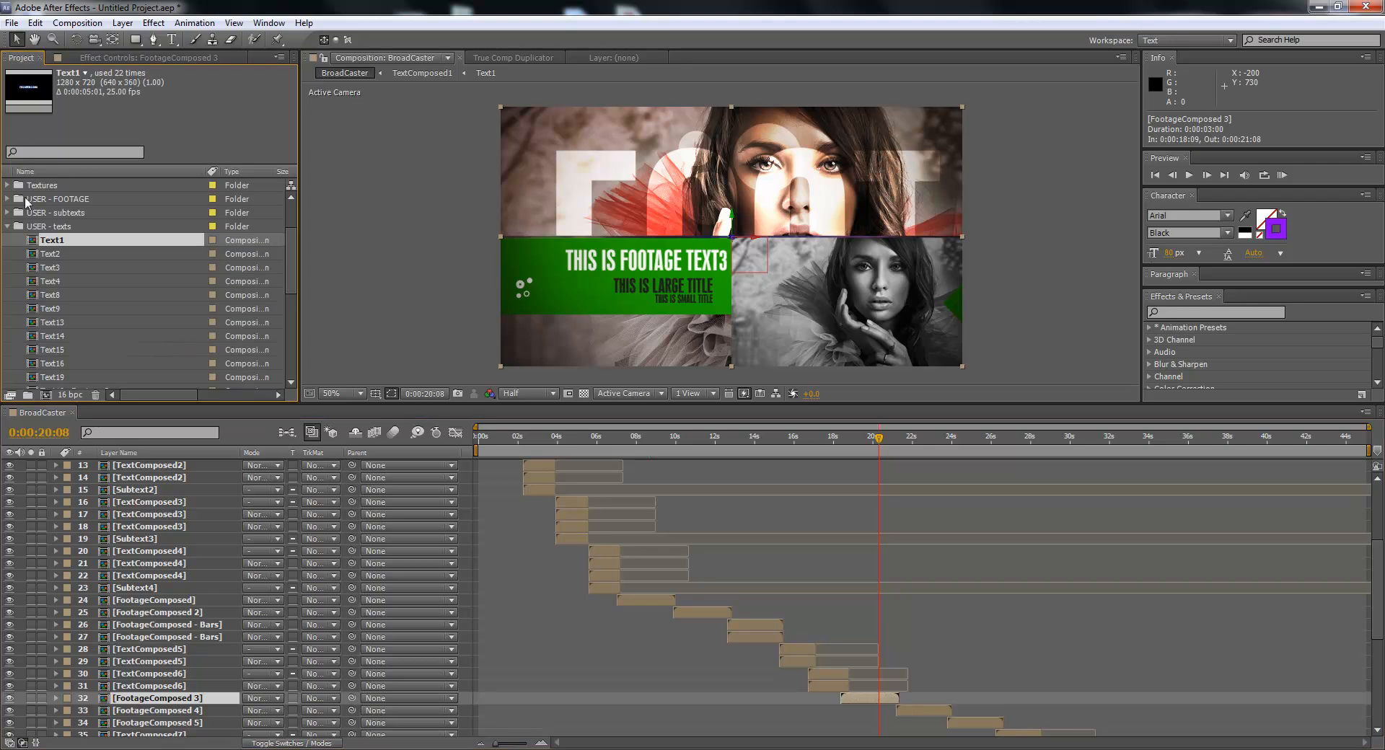
pyautogui.click(7, 228)
# - Set the Color - footage3 effect of the Colors layer to an orange-red colour
pyautogui.scroll(4, 138, 507)
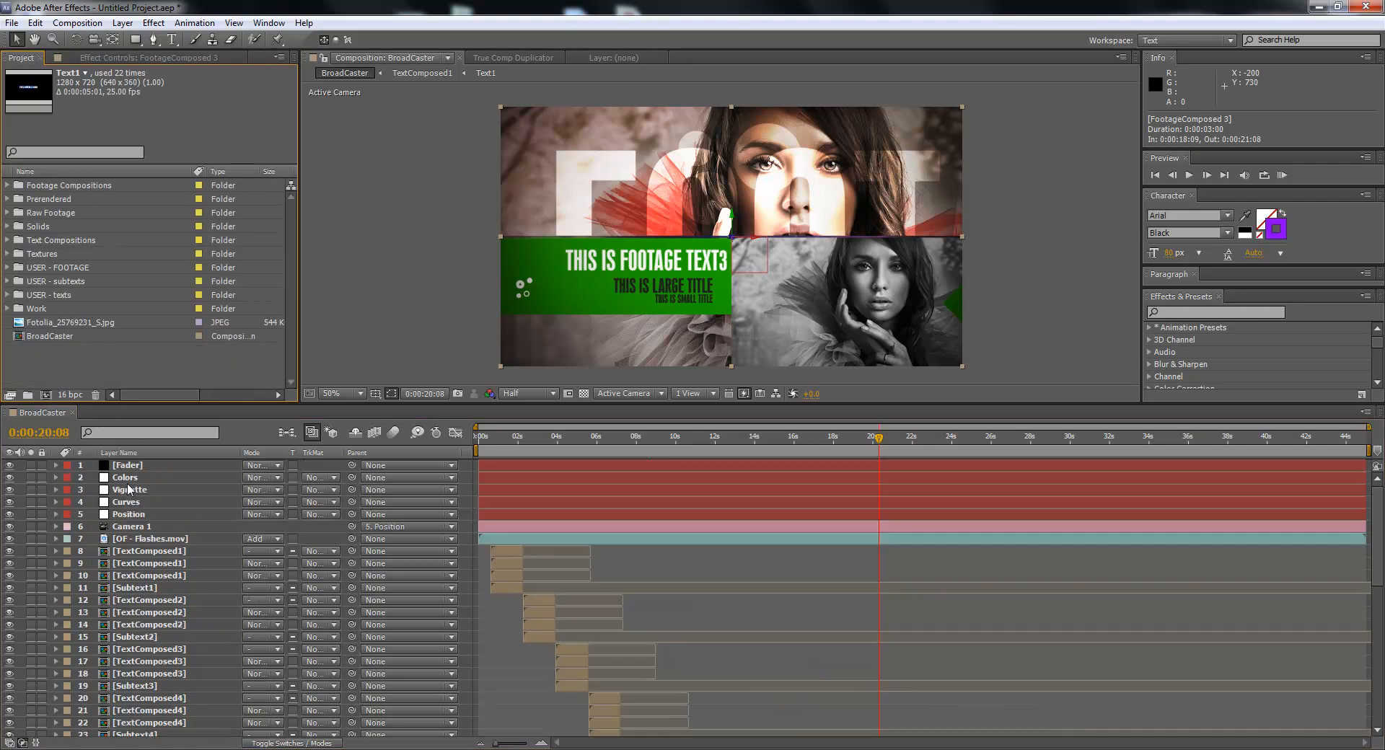
pyautogui.click(127, 478)
pyautogui.click(146, 57)
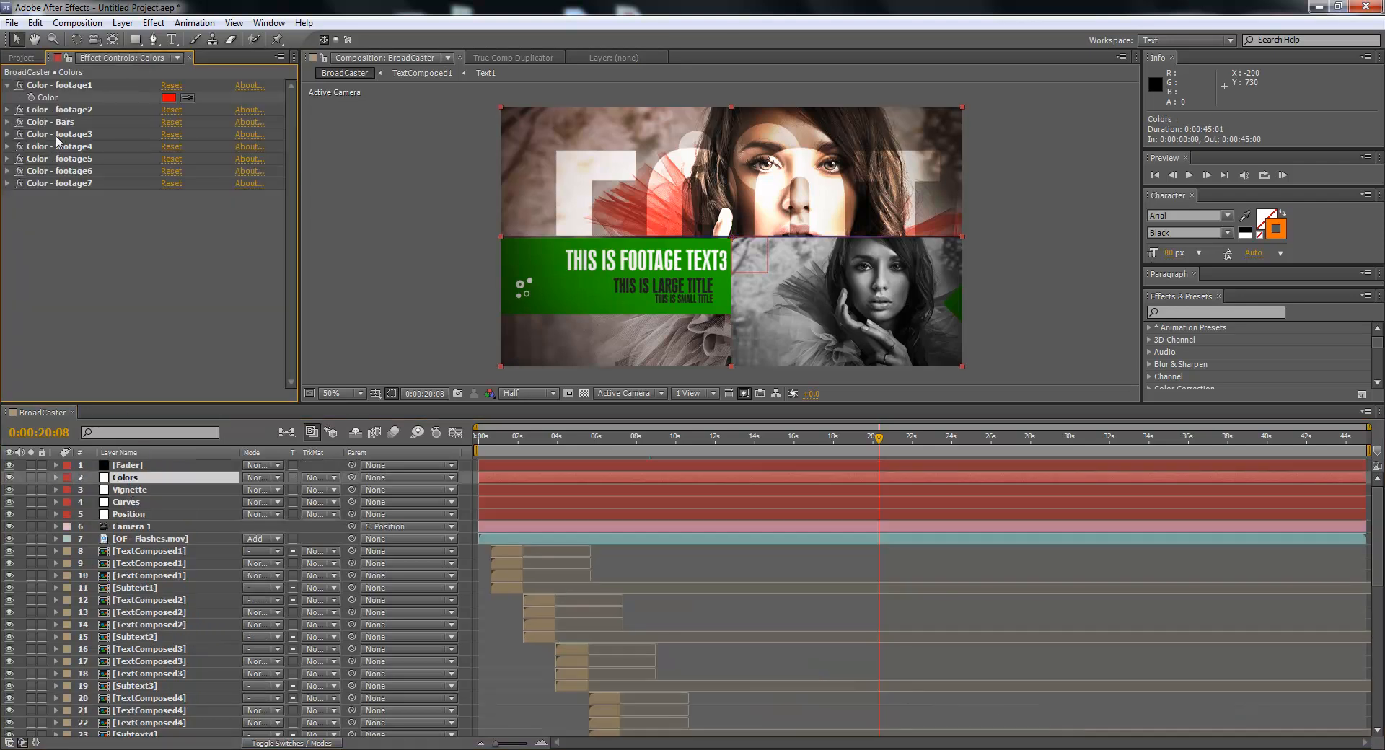
pyautogui.click(51, 137)
pyautogui.click(7, 135)
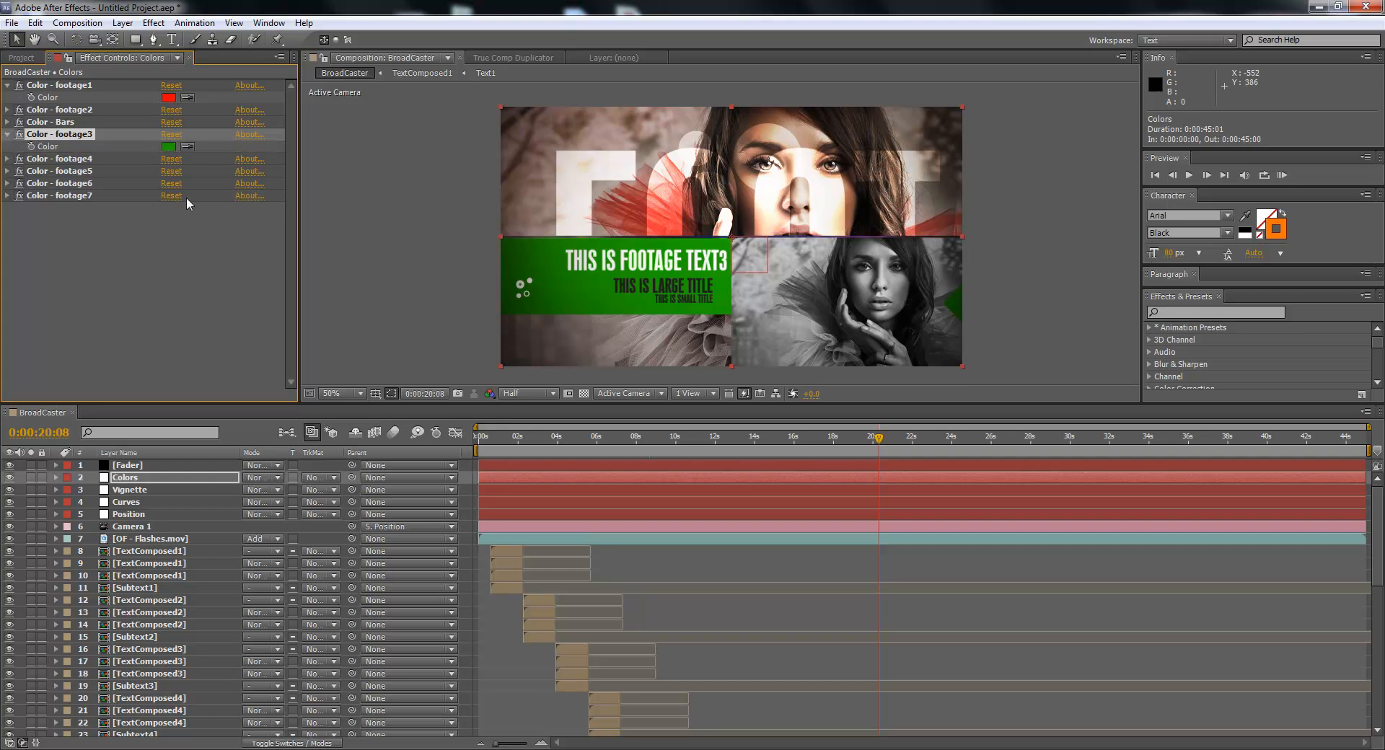
pyautogui.click(168, 146)
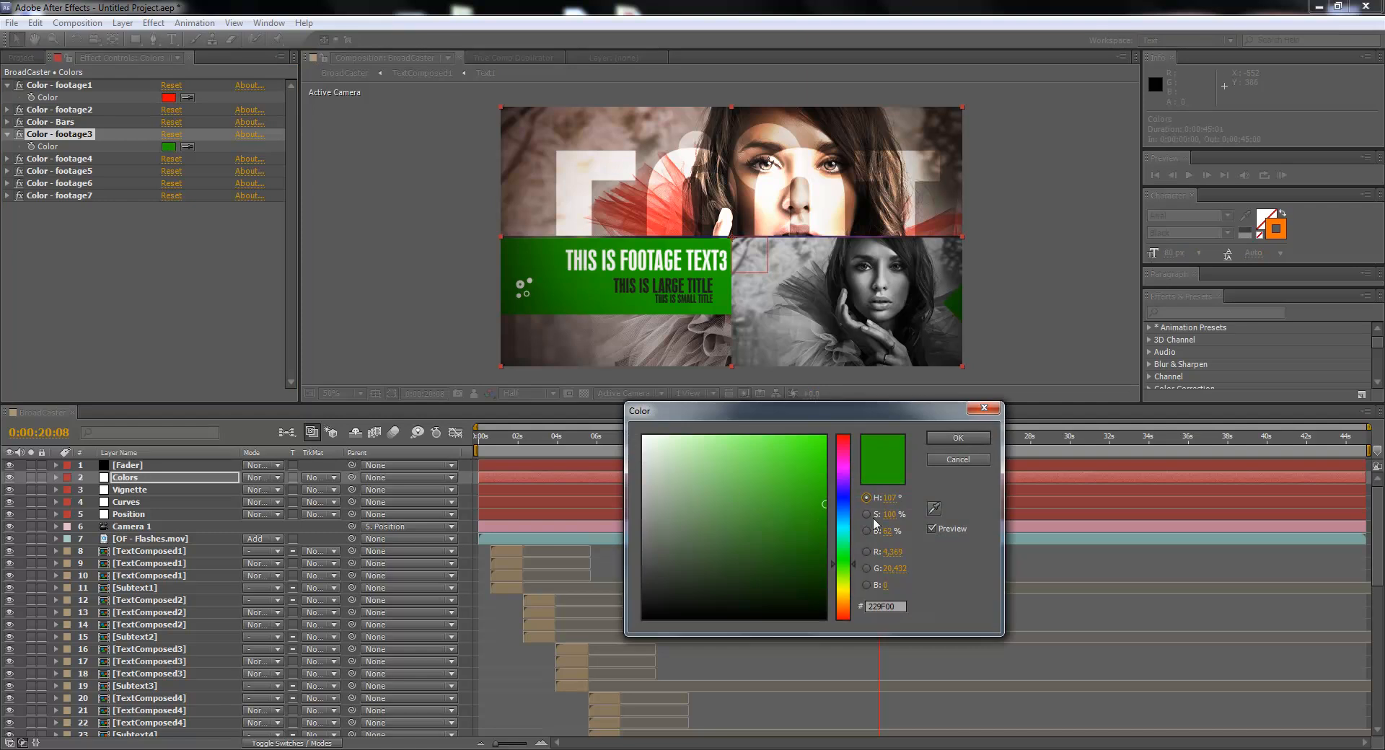
pyautogui.moveTo(843, 485); pyautogui.dragTo(847, 614)
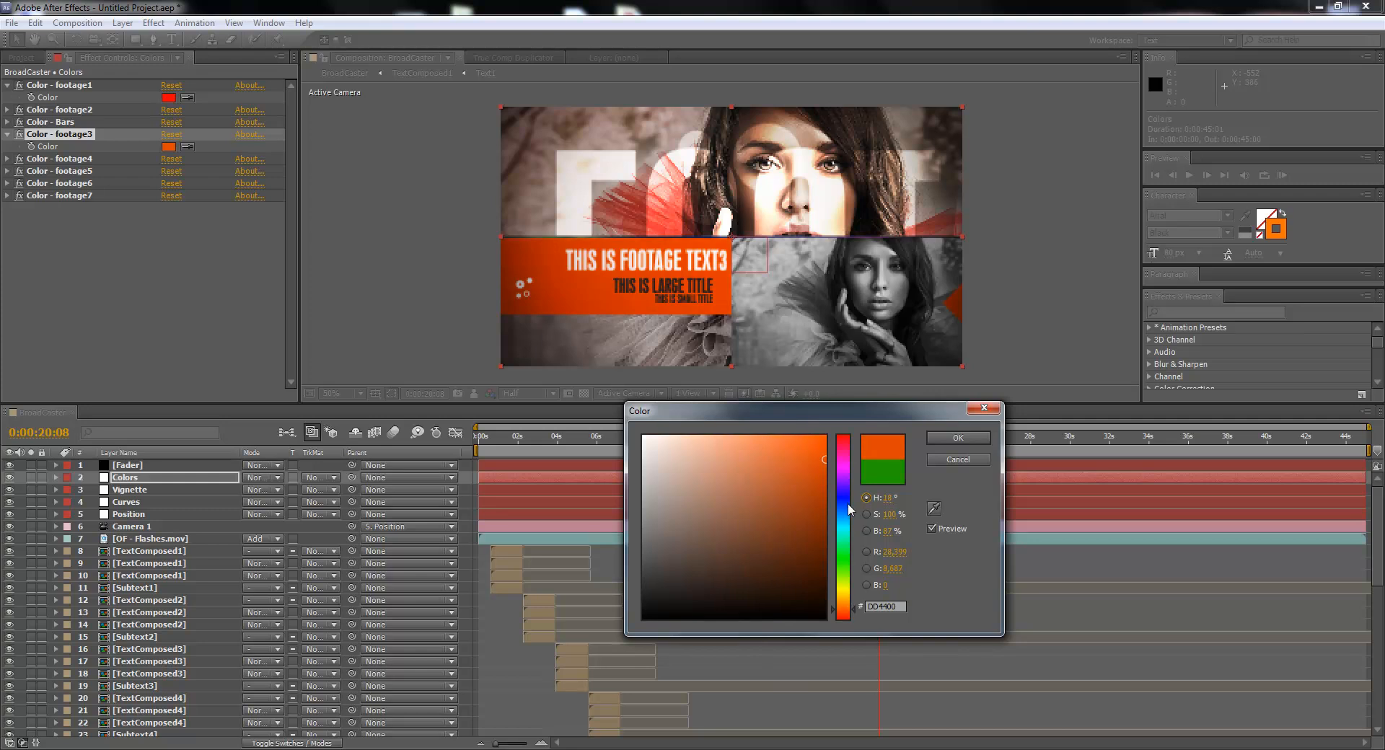
pyautogui.moveTo(837, 612); pyautogui.dragTo(837, 614)
pyautogui.click(958, 438)
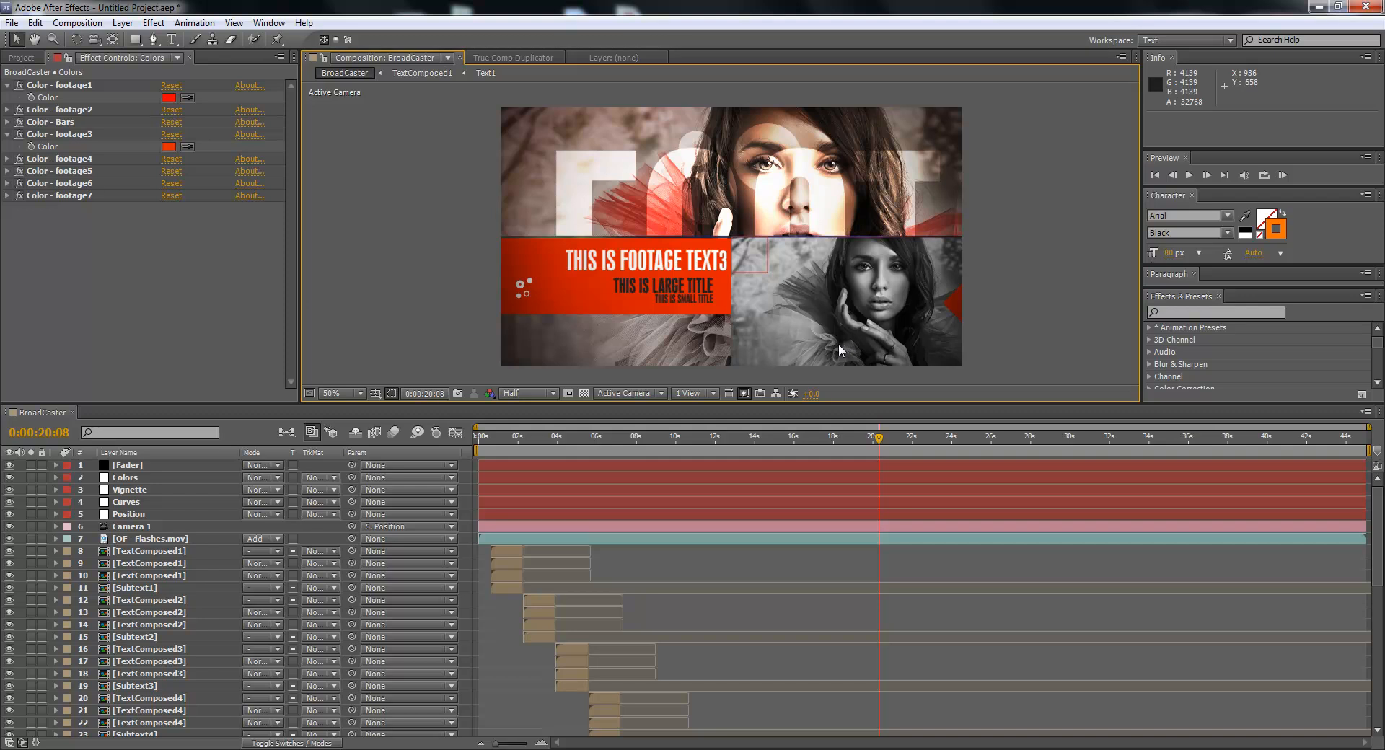
pyautogui.press(',')
pyautogui.press(',')
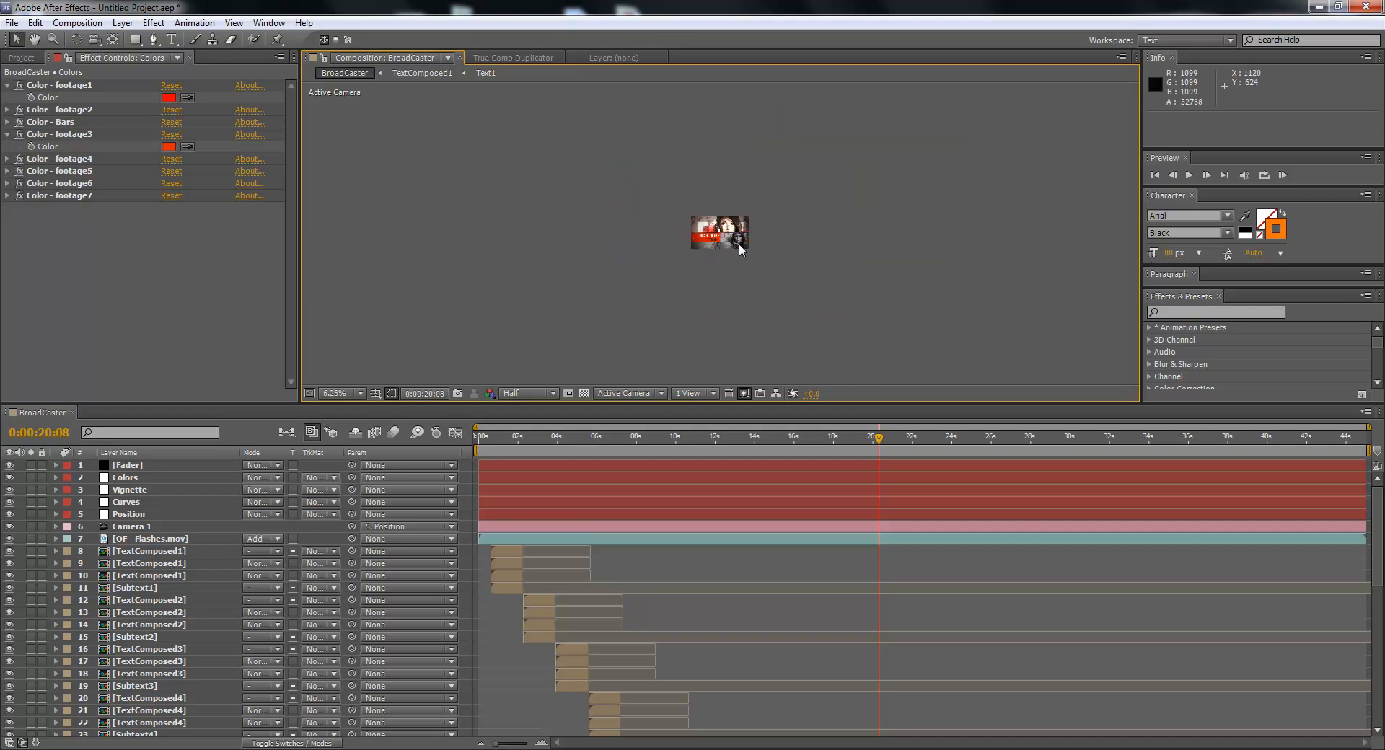
pyautogui.press('.')
pyautogui.press('.')
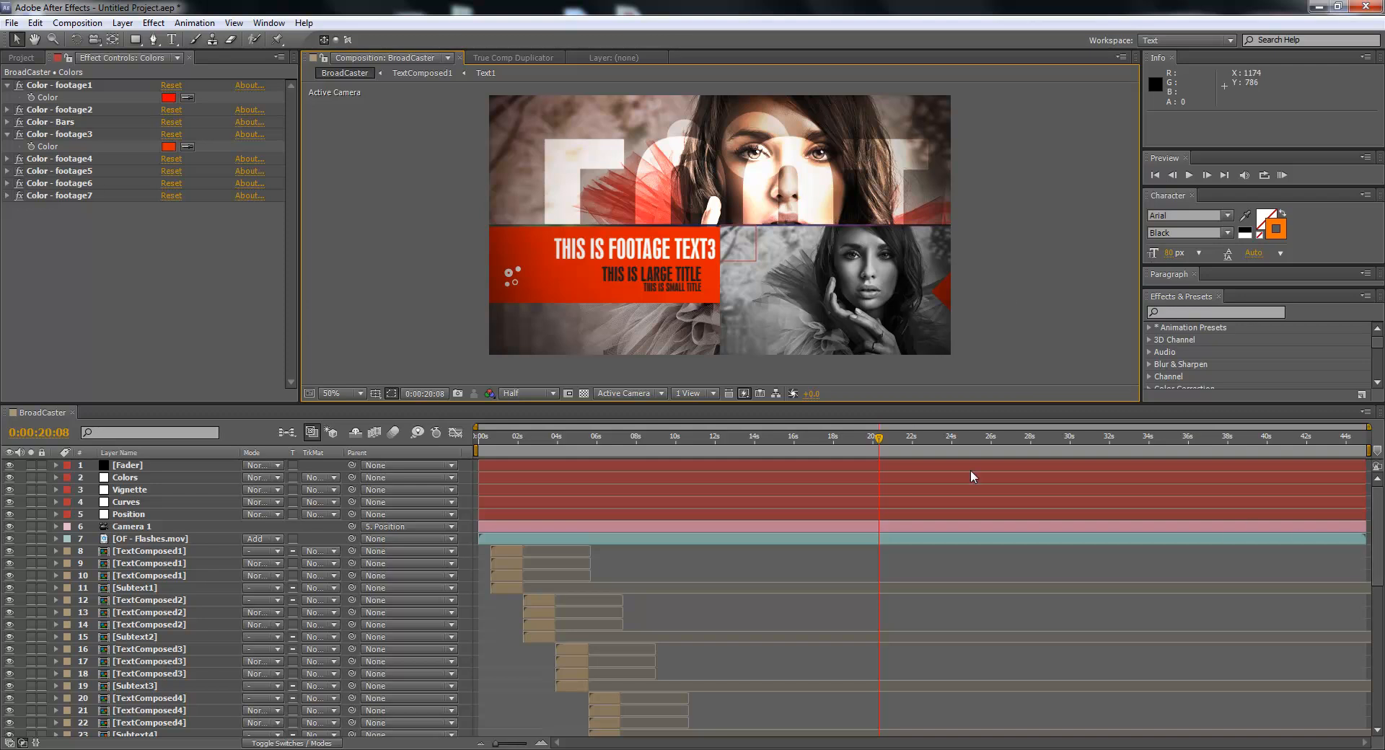
# - Move the time to 0:00:14:02 and select the upper FootageComposed - Bars layer
pyautogui.scroll(-2, 794, 507)
pyautogui.moveTo(711, 444); pyautogui.dragTo(757, 477)
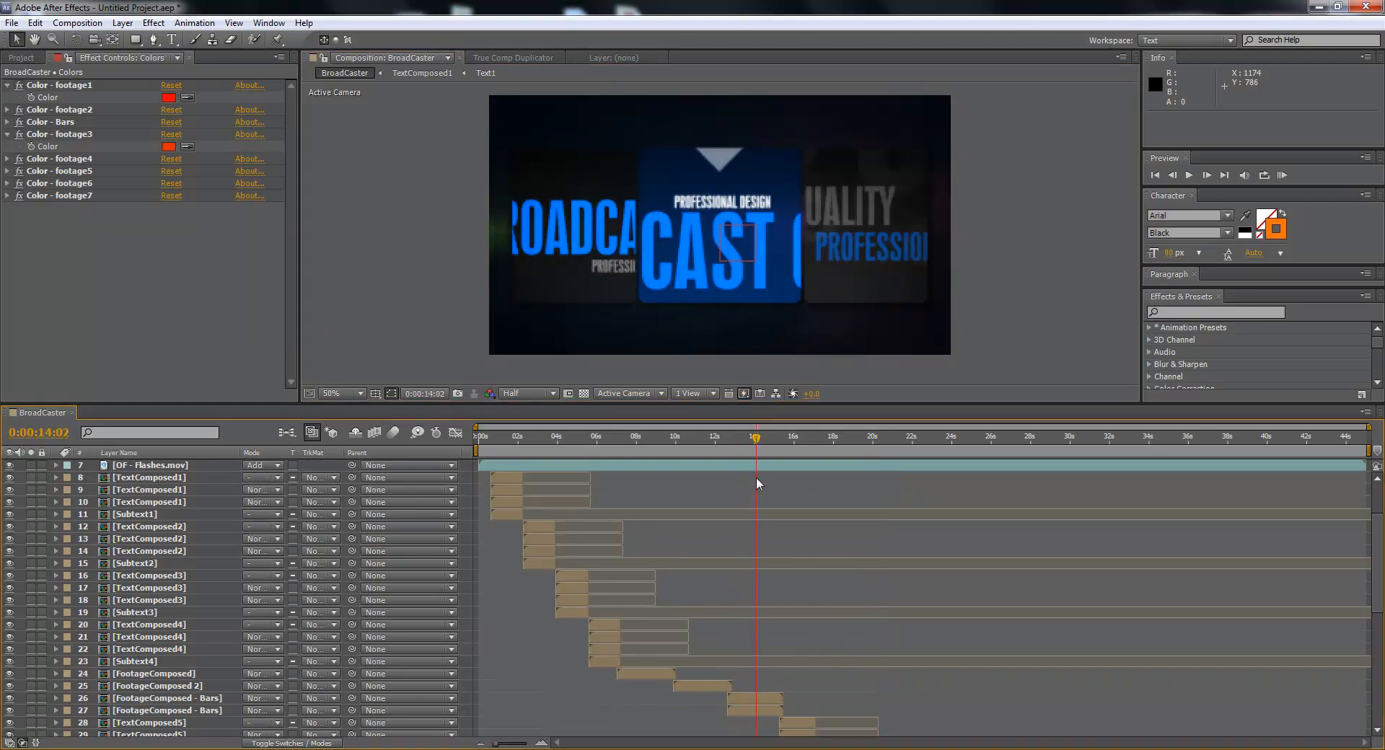
pyautogui.click(749, 698)
# - Collapse the footage1 and footage3 colour effects of the Colors layer and set Color - Bars to bright green
pyautogui.scroll(2, 181, 493)
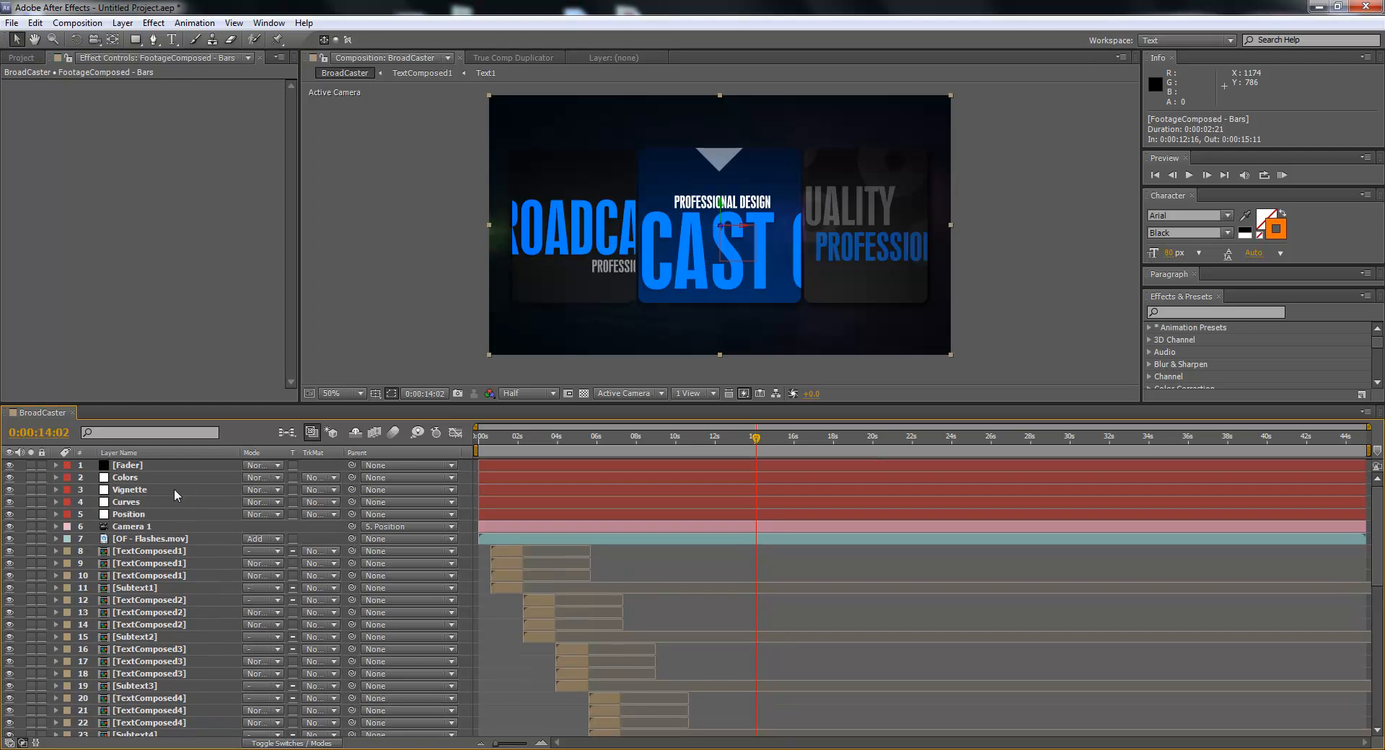
pyautogui.click(142, 479)
pyautogui.click(7, 134)
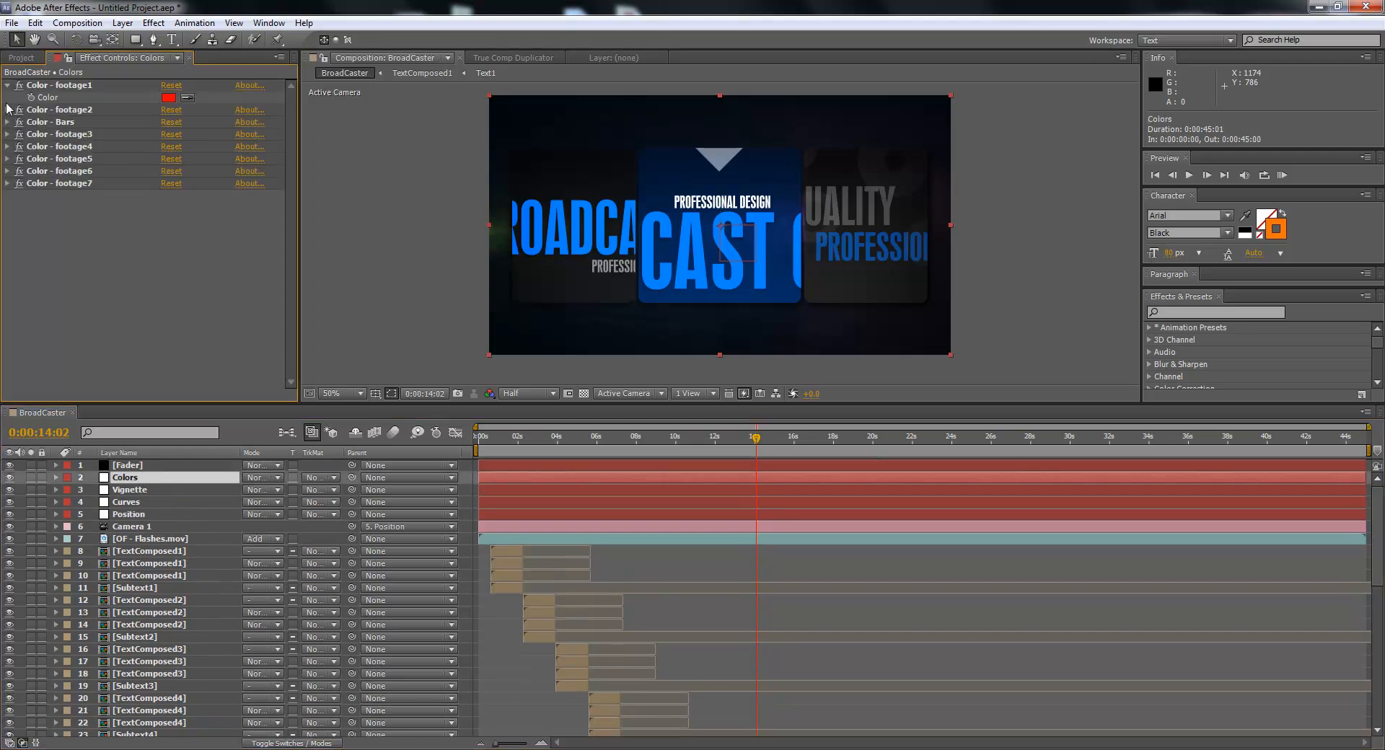
pyautogui.click(8, 85)
pyautogui.click(54, 109)
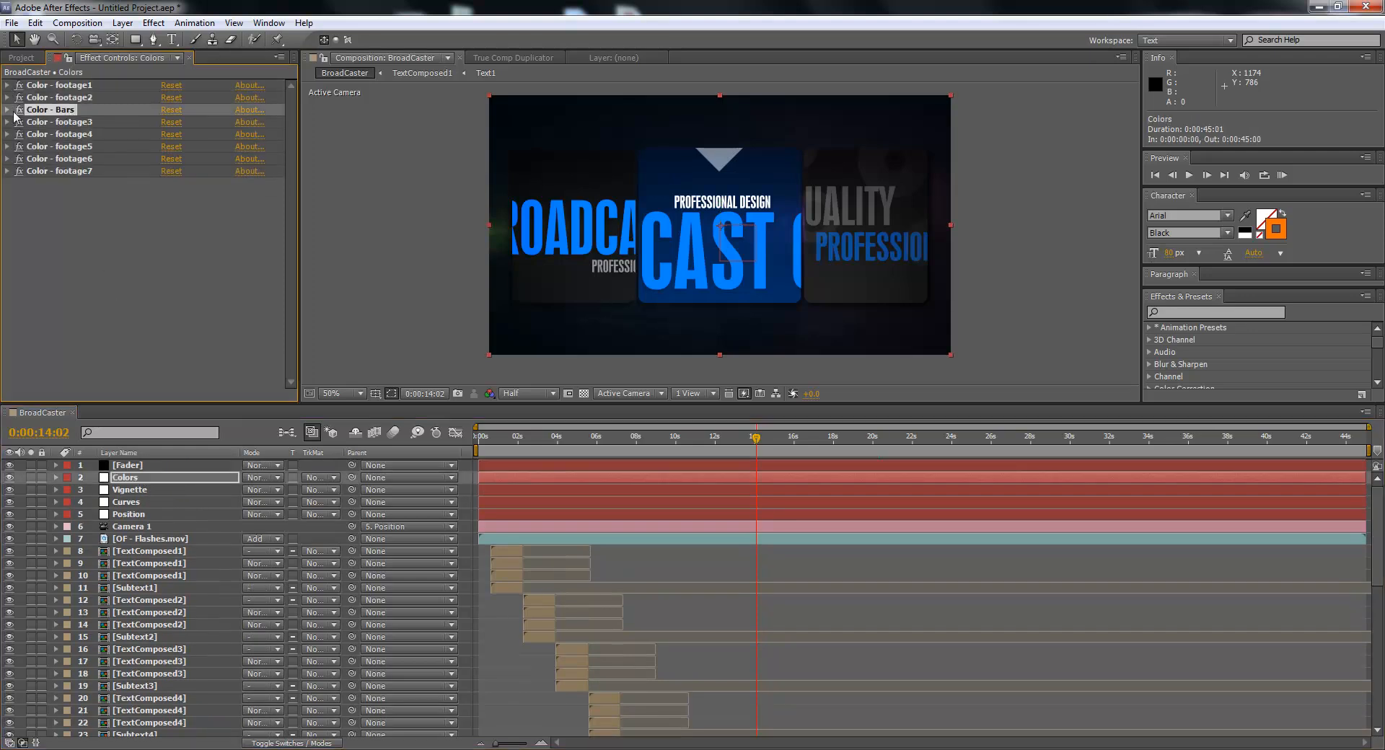
pyautogui.click(7, 109)
pyautogui.click(168, 122)
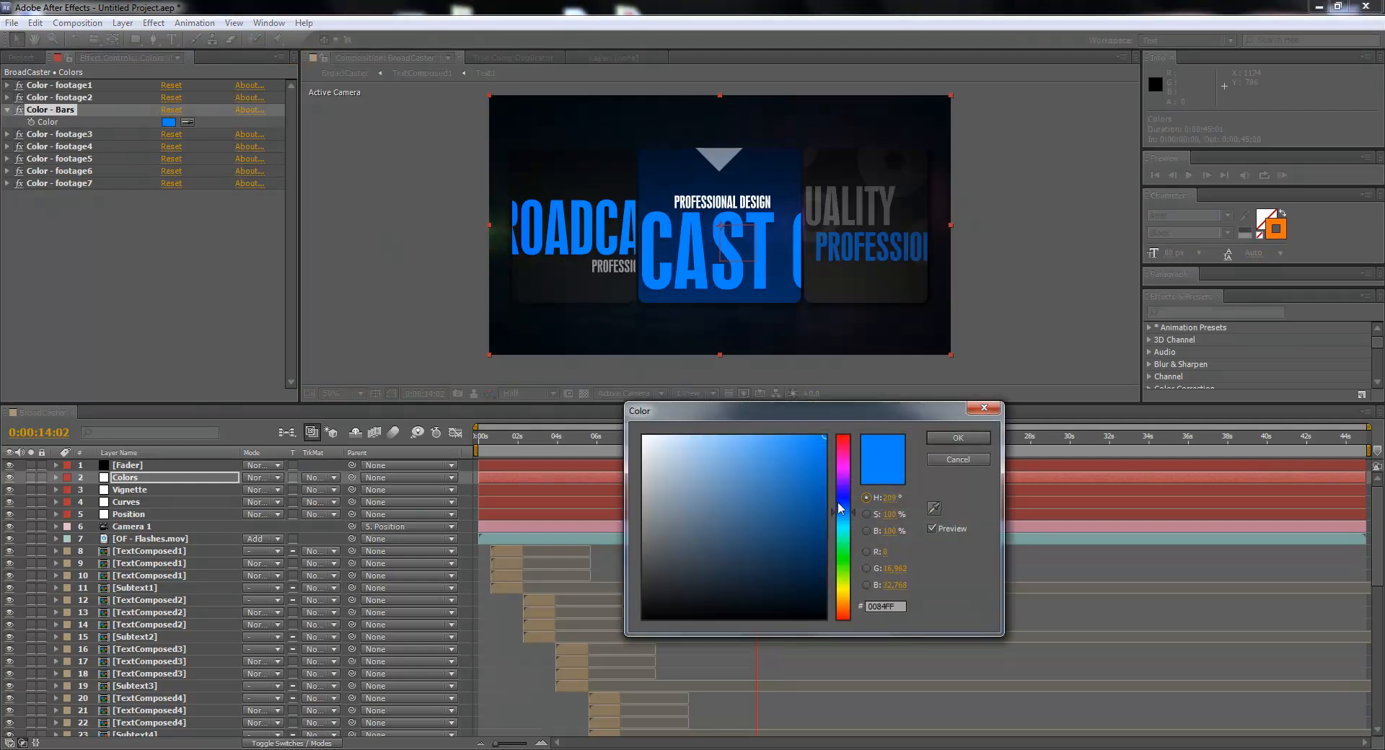
pyautogui.moveTo(845, 509); pyautogui.dragTo(847, 571)
pyautogui.click(957, 438)
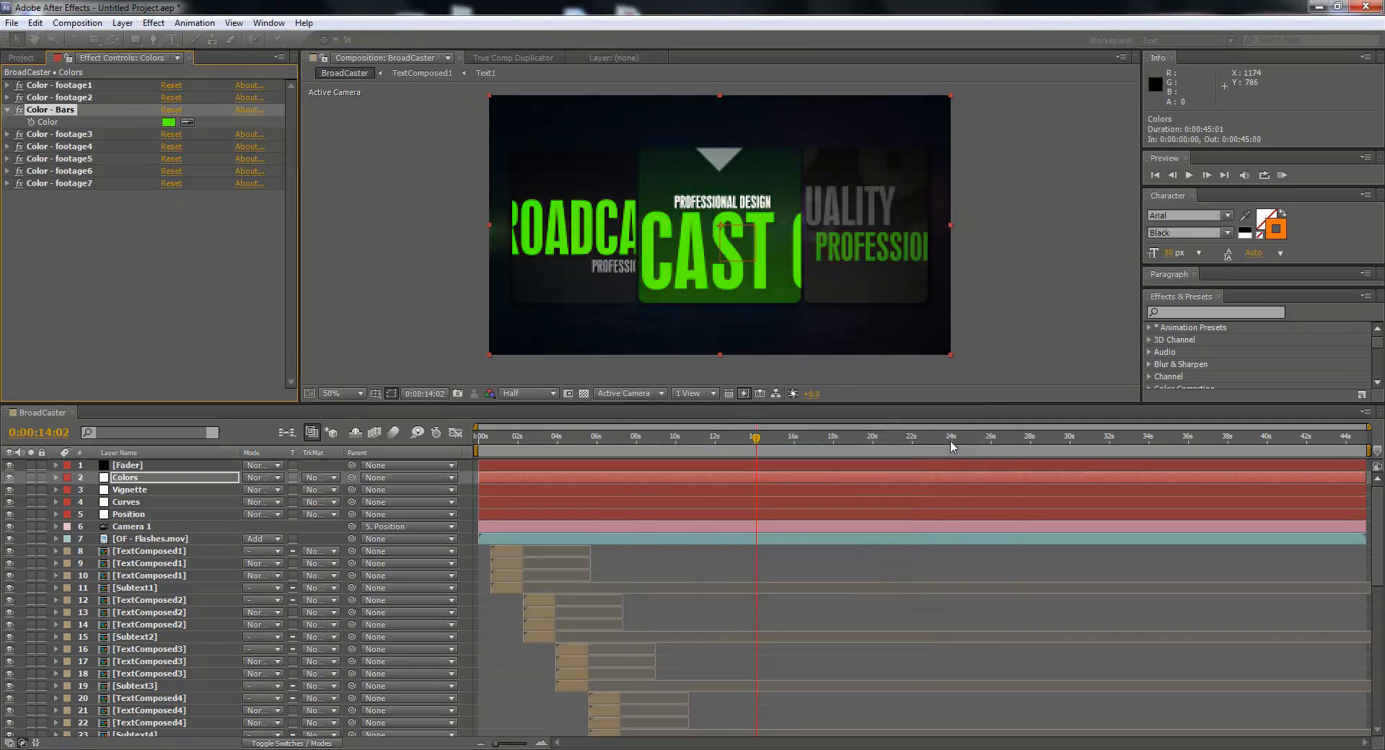